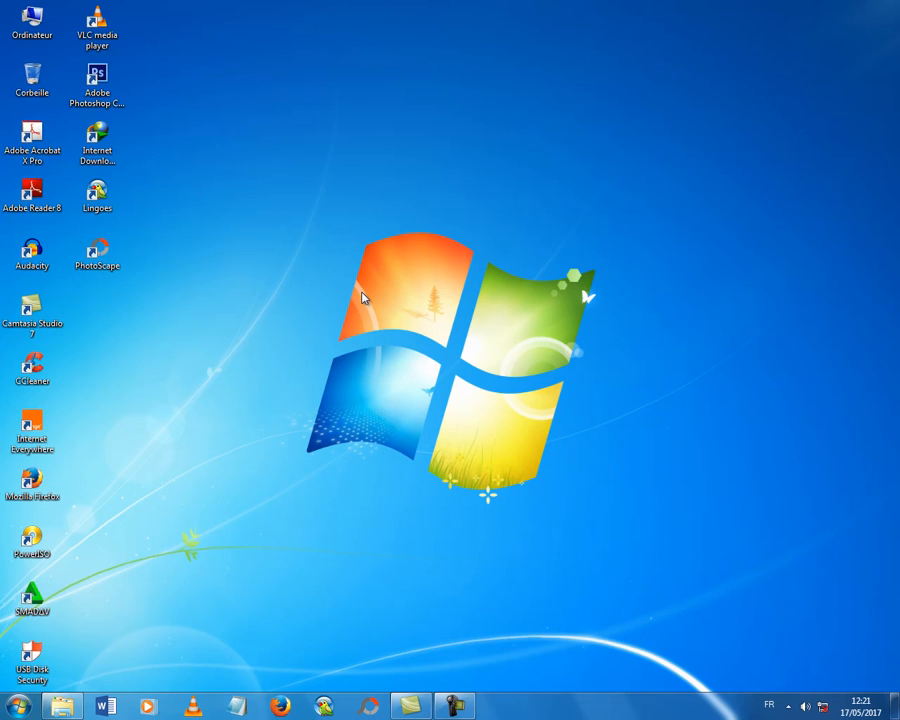
right_click(349, 256)
left_click(358, 297)
right_click(347, 250)
left_click(346, 287)
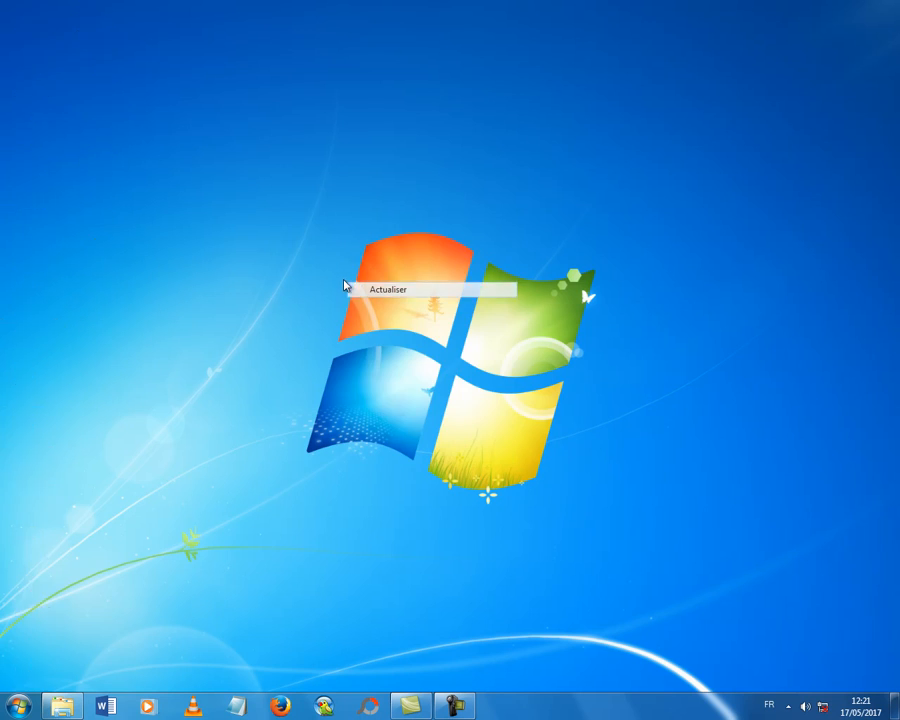
right_click(343, 257)
left_click(349, 297)
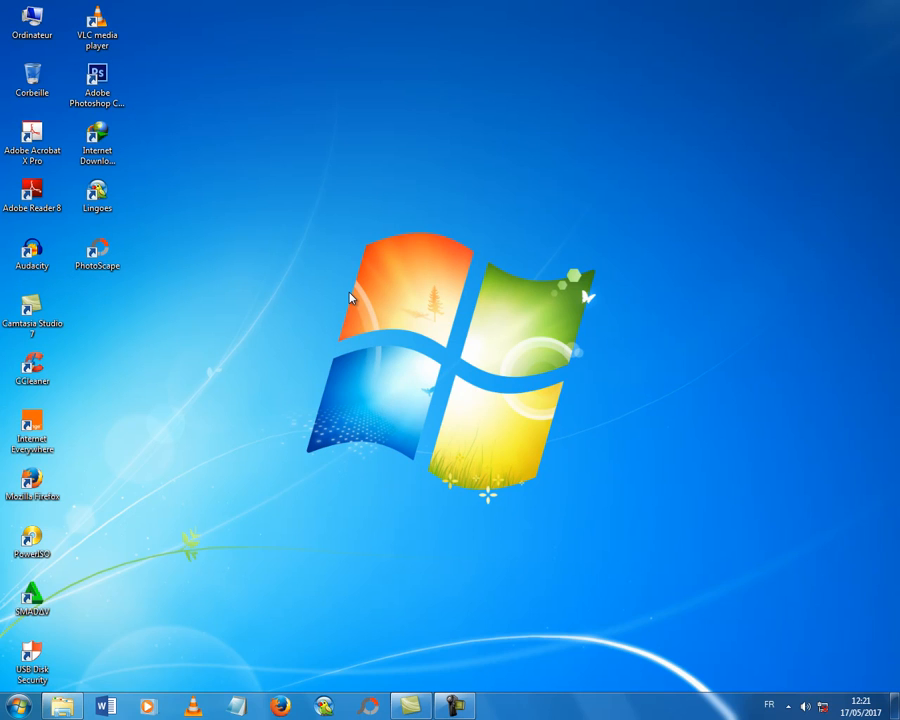
right_click(350, 276)
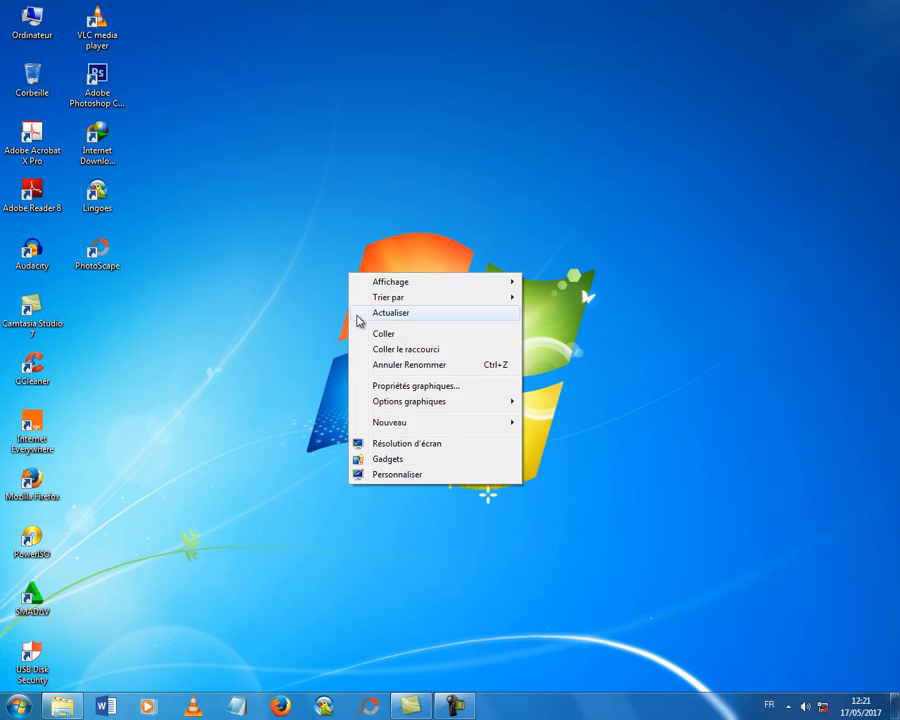
left_click(357, 314)
Bring up the Libronix folder window and go through its three Resources disc images and the SESB installation image
left_click(79, 708)
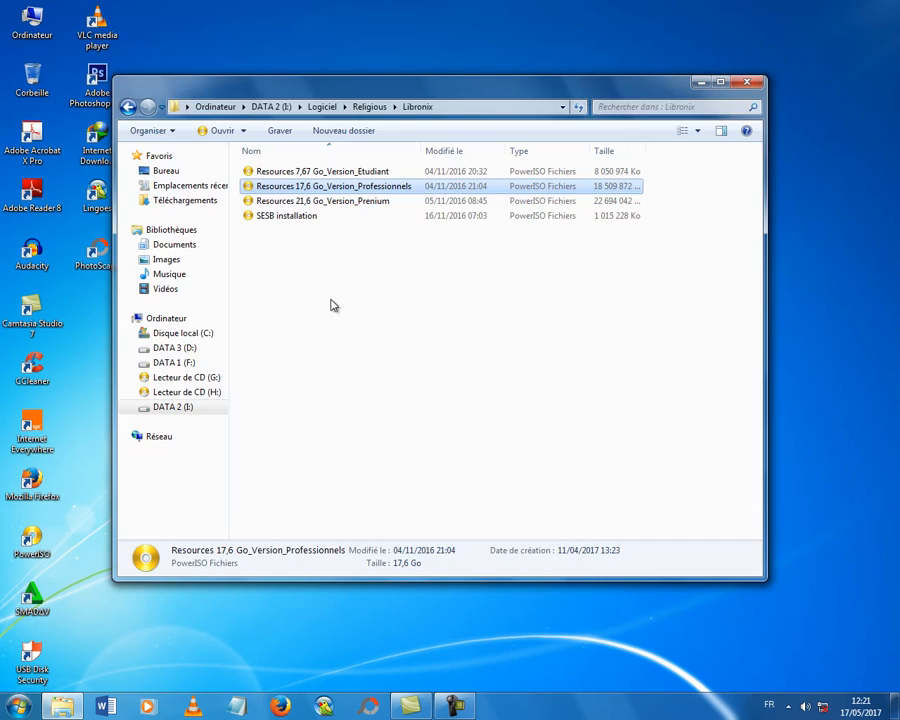
key("Up")
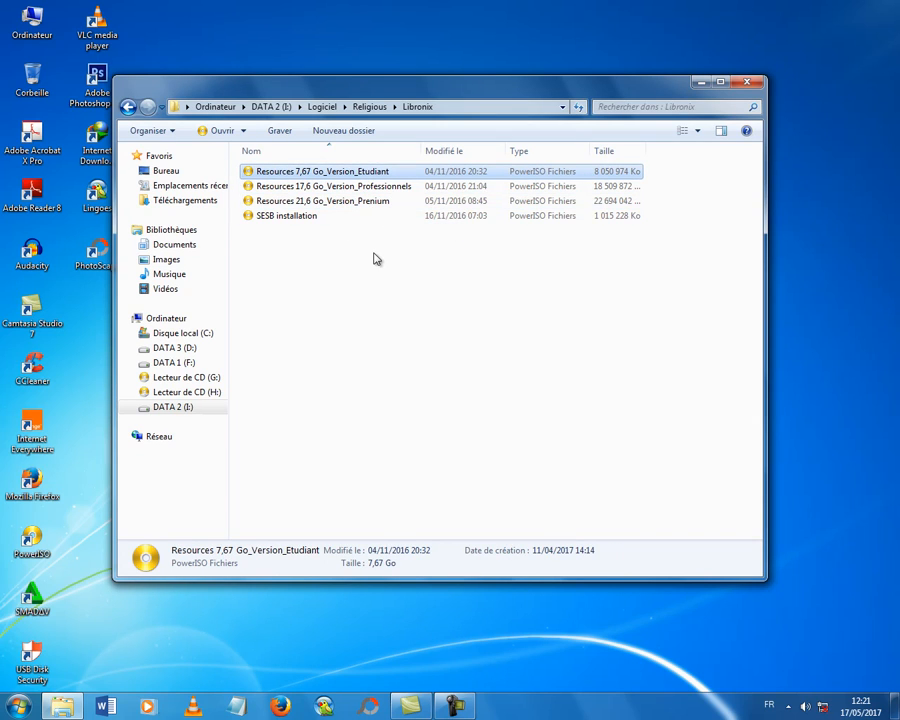
left_click(379, 187)
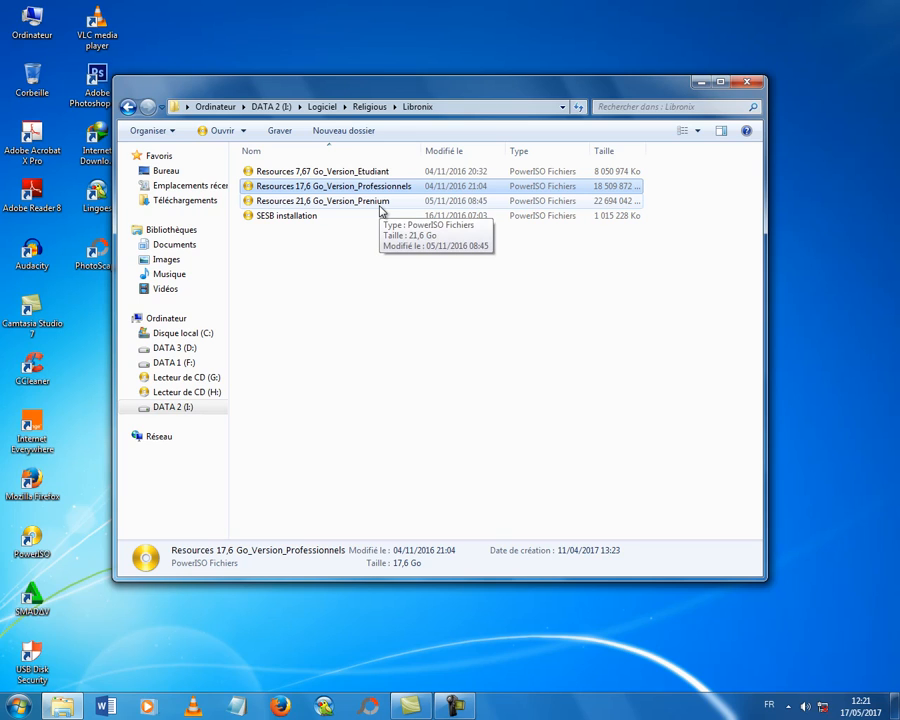
left_click(380, 204)
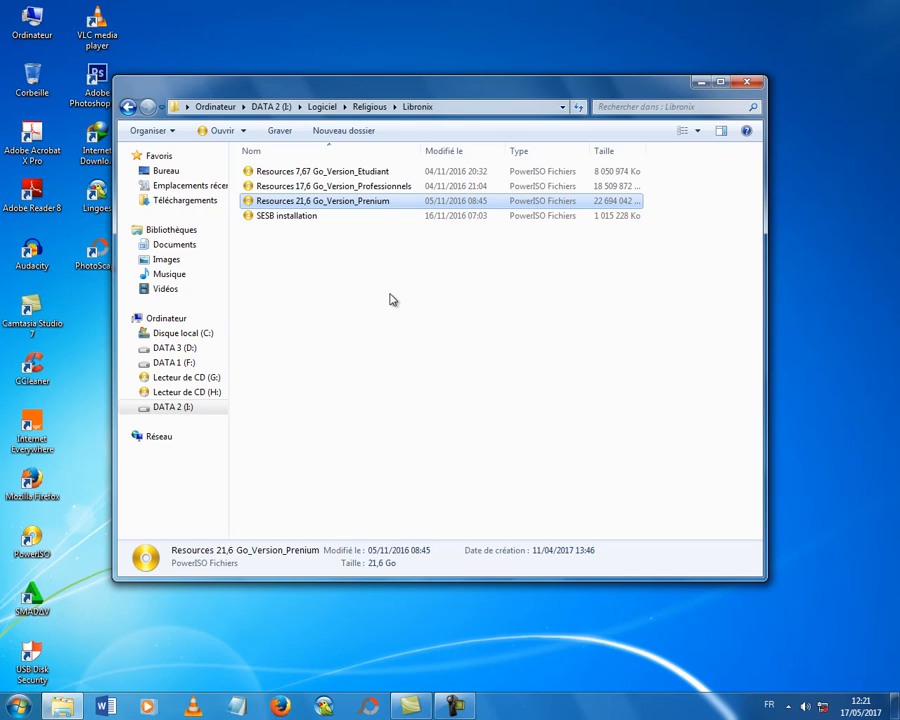
left_click(368, 218)
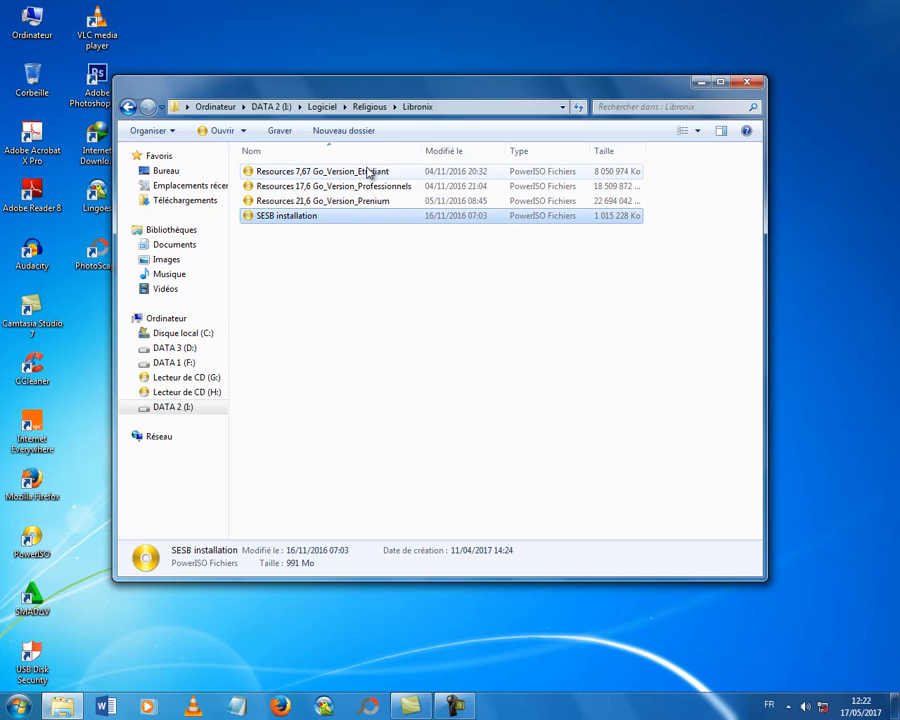
Compare the Etudiant, Professionnels and Prenium resource images with the SESB installation image in the file details
left_click(368, 172)
left_click(372, 186)
left_click(366, 285)
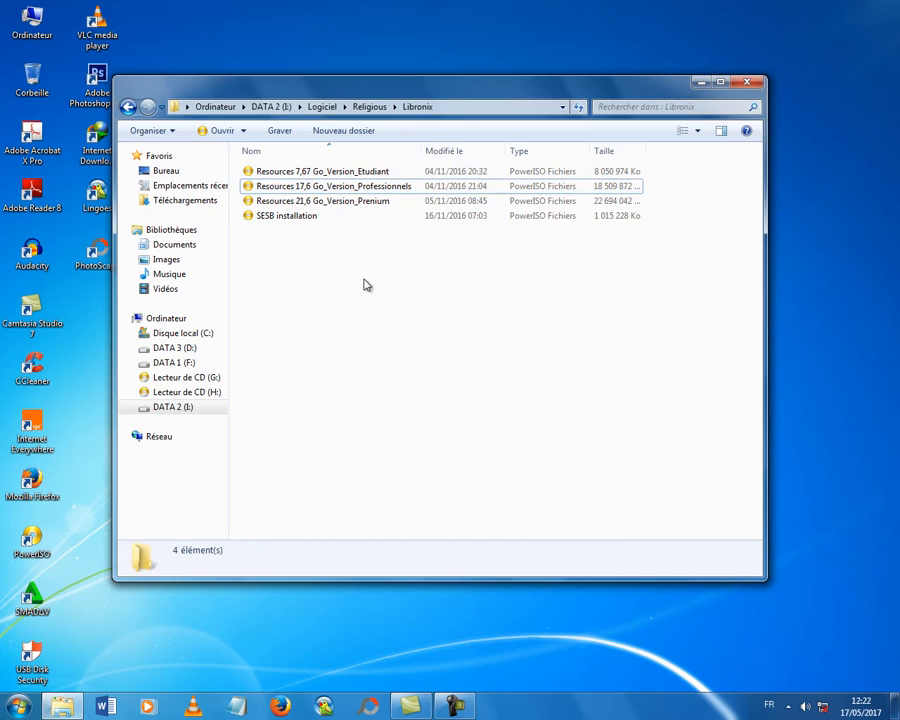
left_click(361, 218)
left_click_drag(428, 88, 445, 89)
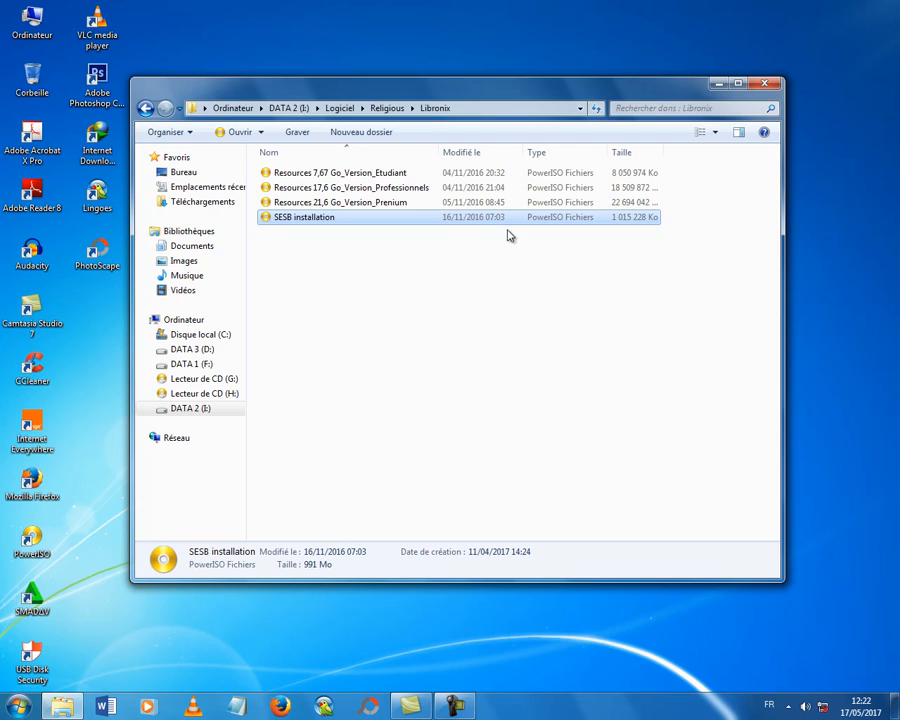
left_click(327, 202)
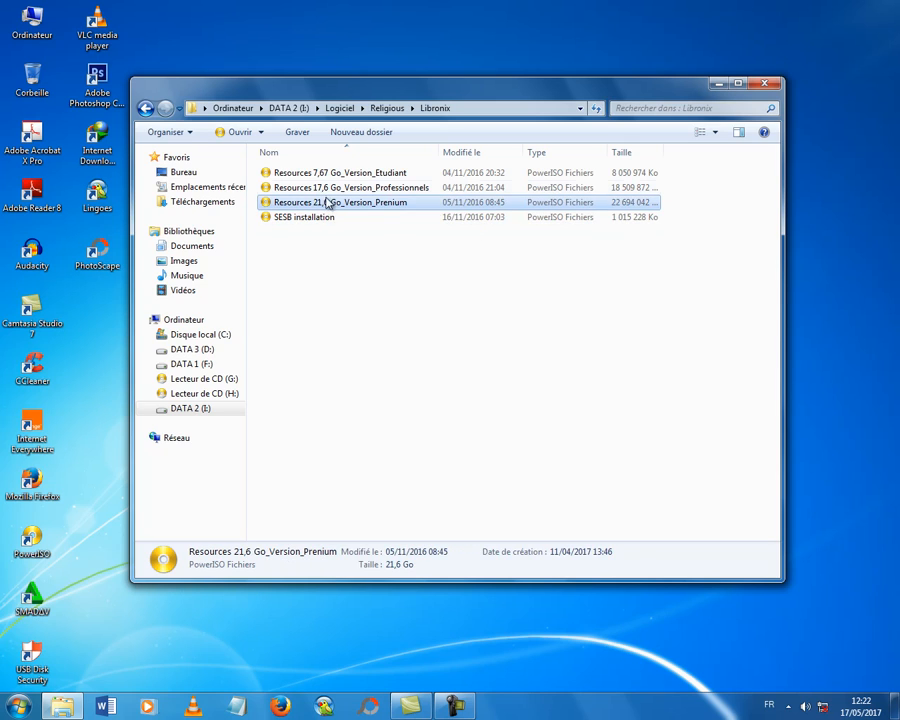
left_click(331, 187)
left_click(330, 173)
left_click(329, 189)
left_click(337, 203)
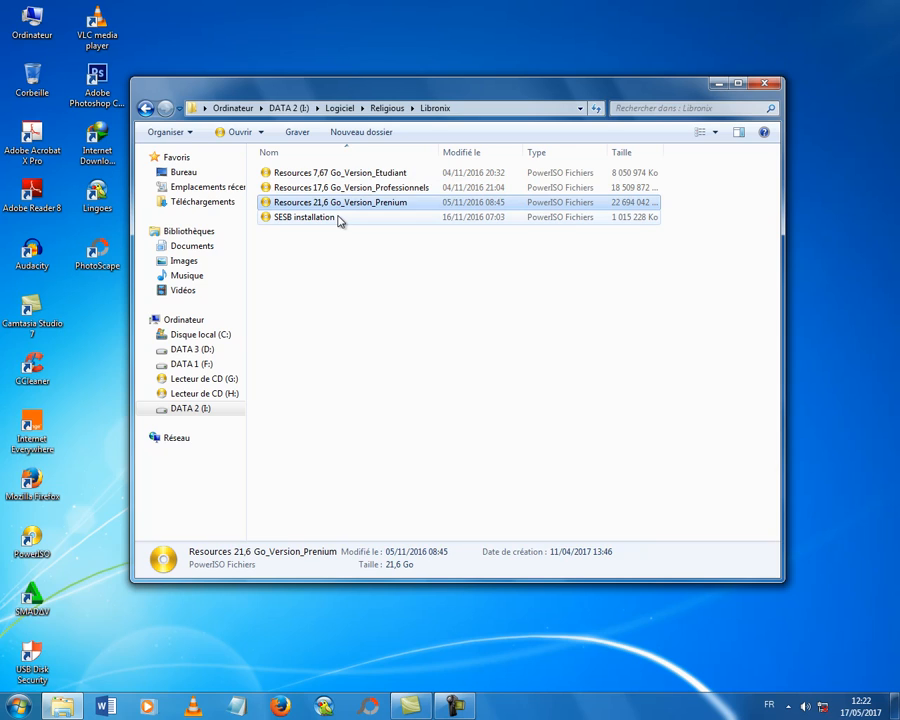
left_click(338, 218)
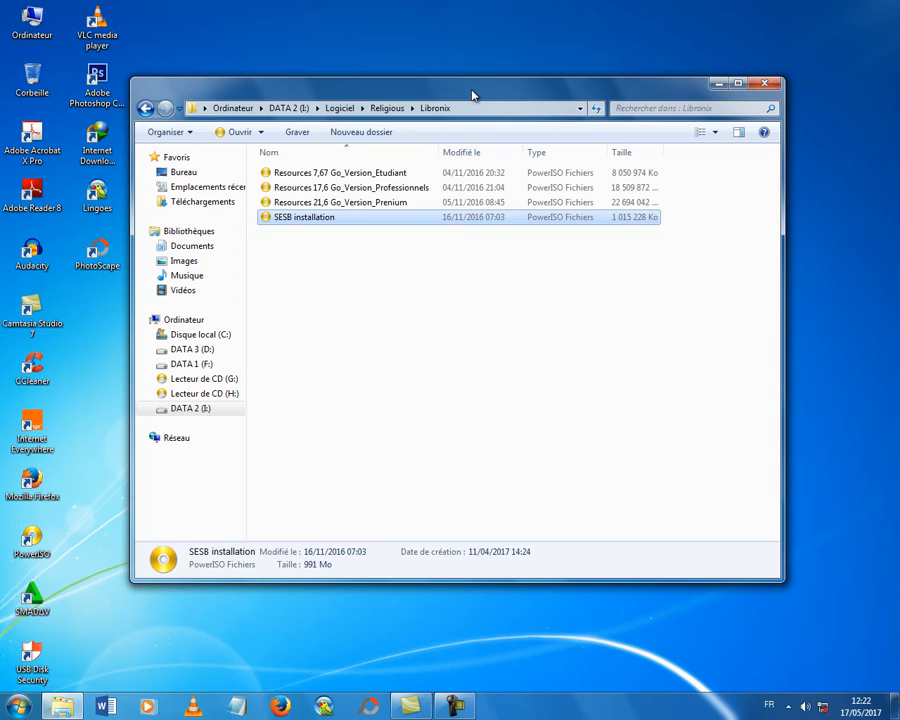
mouse_move(472, 94)
left_mouse_down()
mouse_move(480, 101)
mouse_move(470, 95)
left_mouse_up()
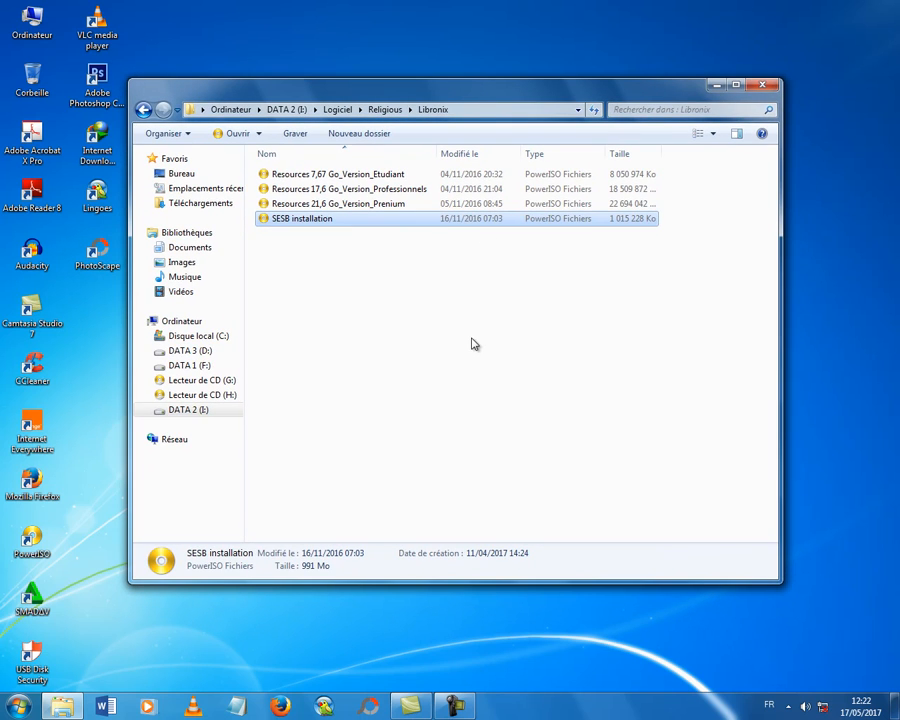
left_click(363, 176)
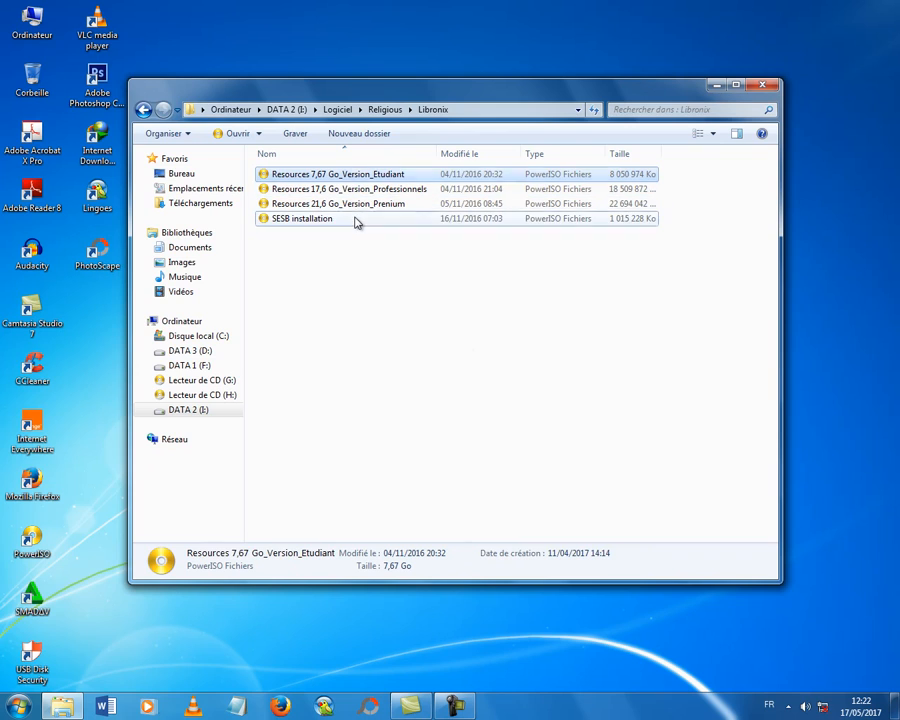
left_click(355, 220)
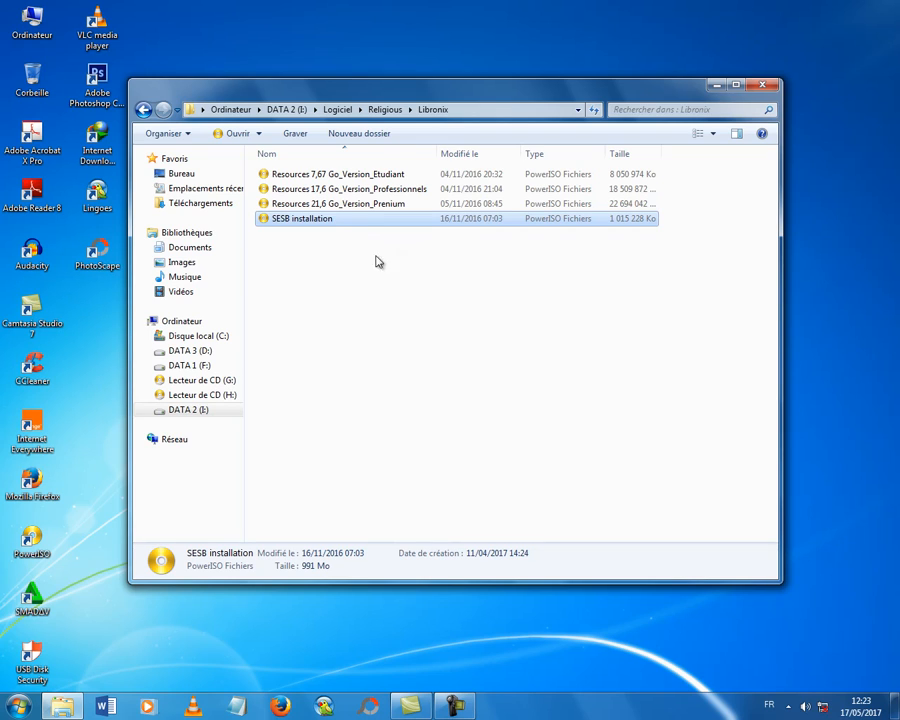
Mount the SESB installation image in virtual drive G: with PowerISO
right_click(312, 223)
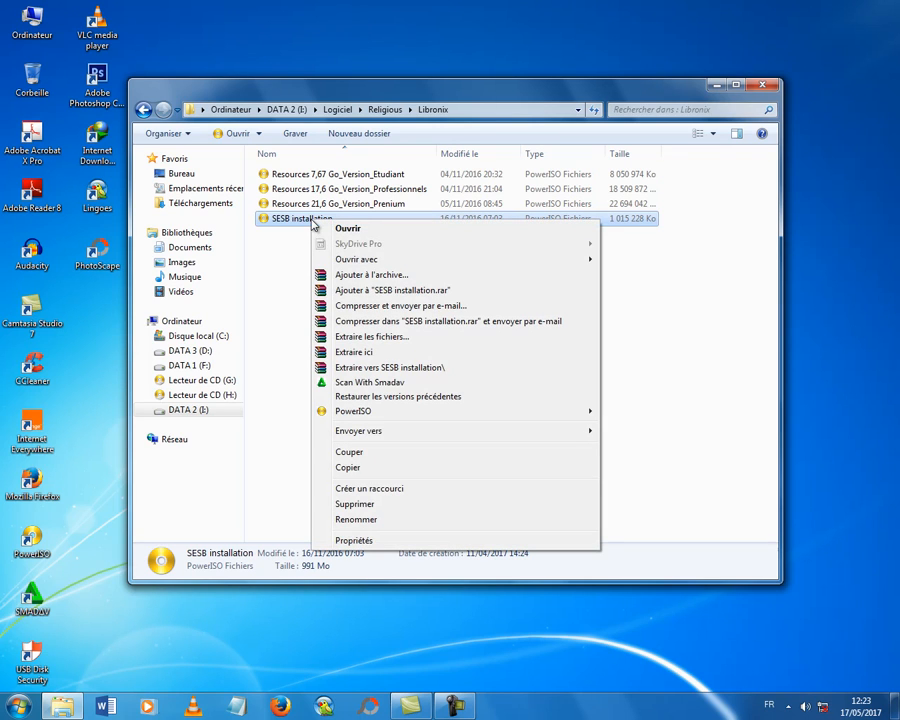
mouse_move(400, 414)
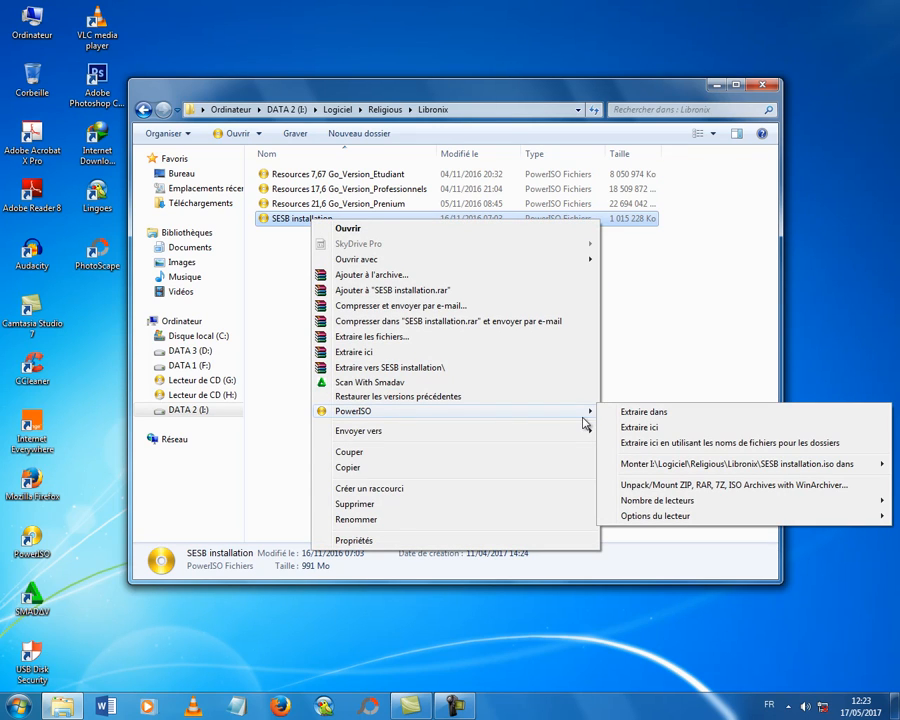
mouse_move(636, 466)
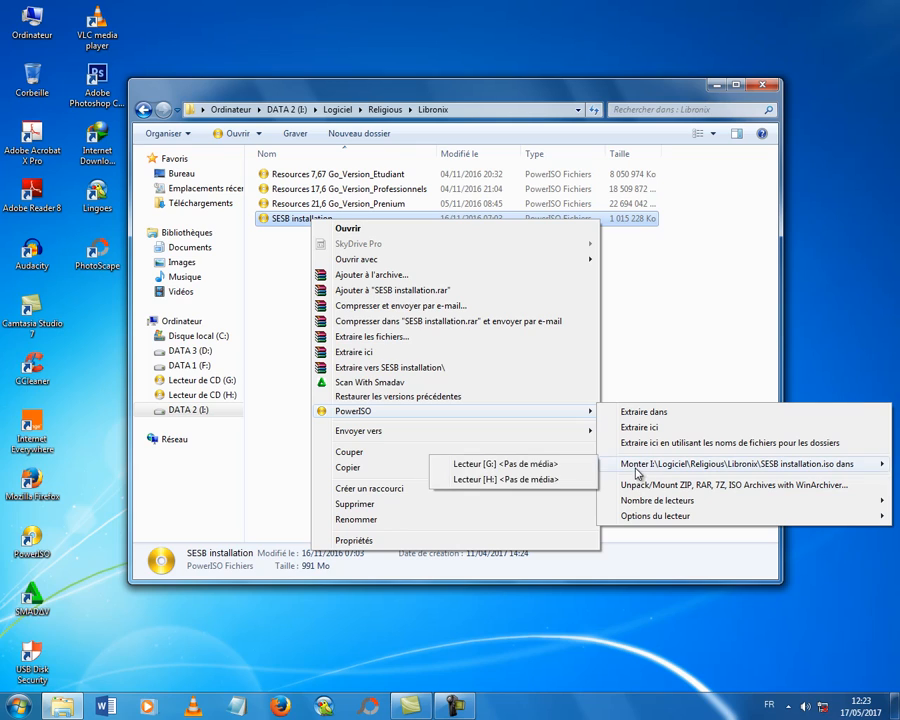
left_click(578, 466)
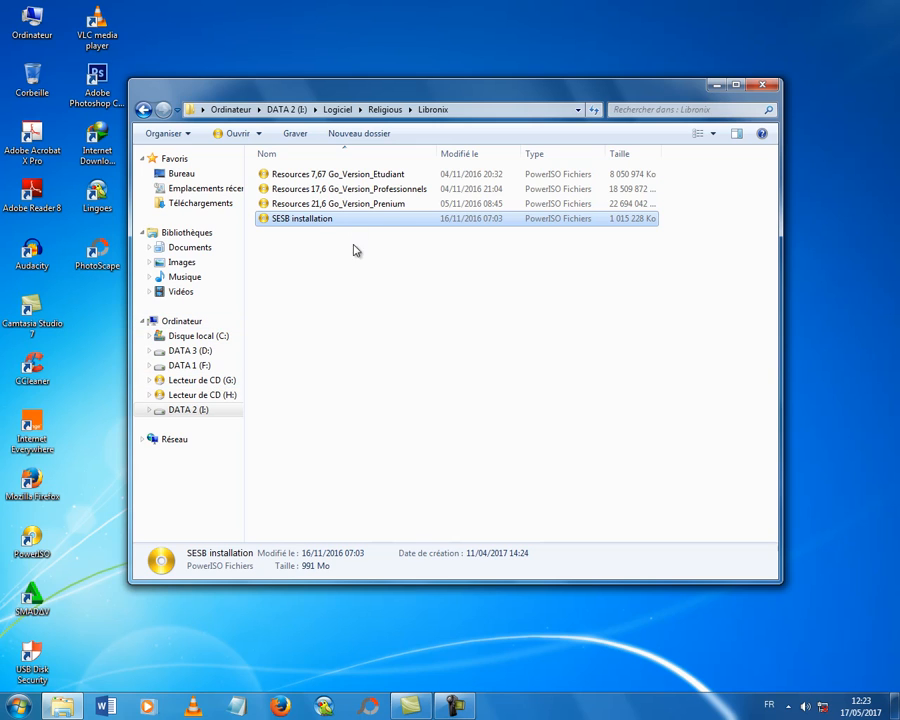
right_click(322, 220)
mouse_move(408, 414)
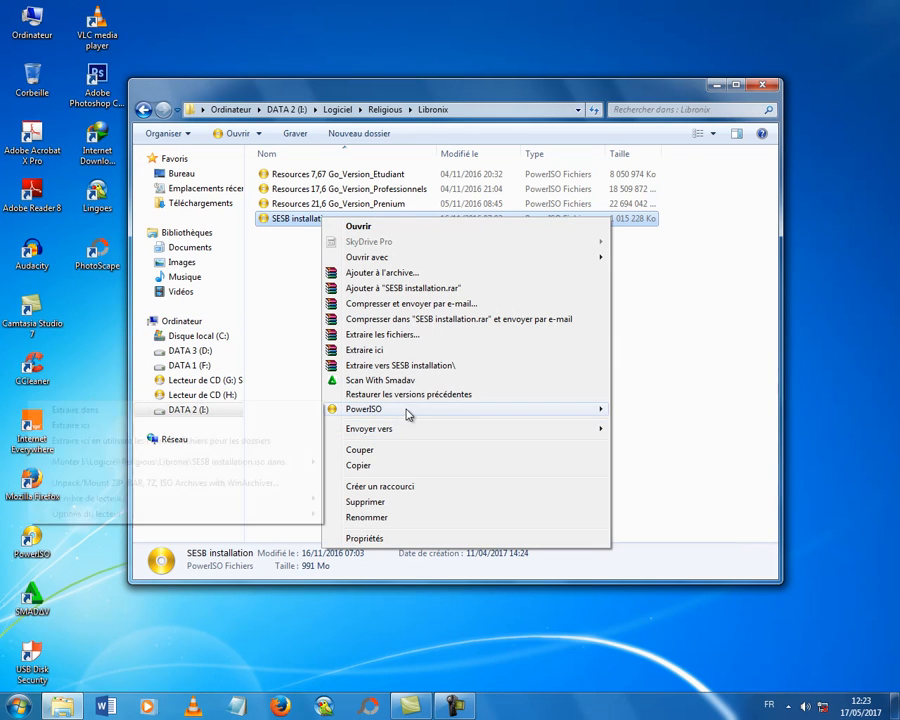
mouse_move(350, 418)
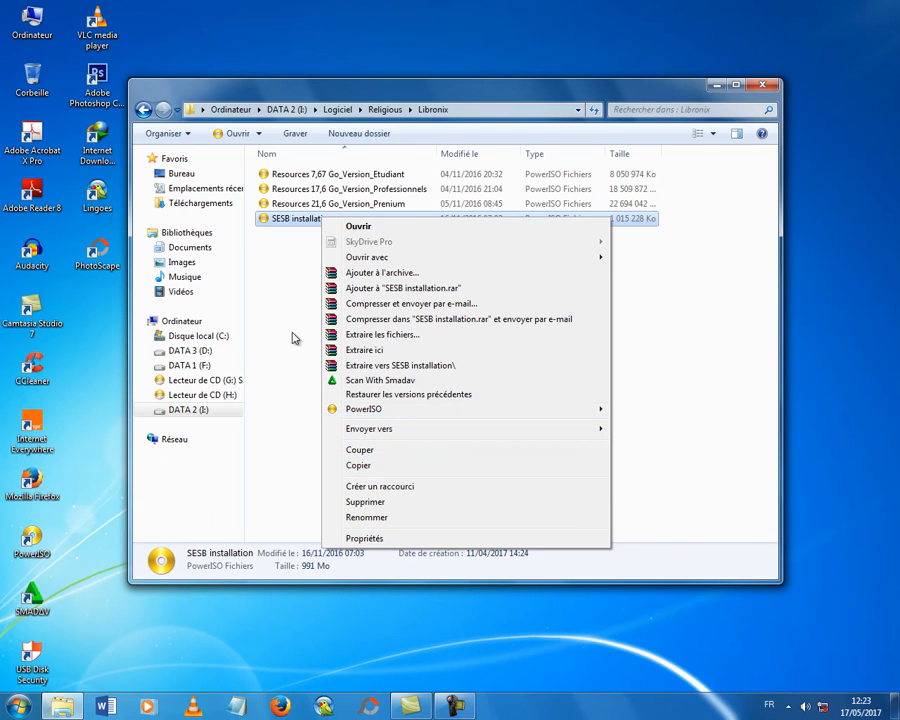
left_click(292, 332)
Show the computer's drives and open the contents of the mounted SESB_3.0 disc in drive G: without launching its installer
left_click(198, 322)
left_click(452, 410)
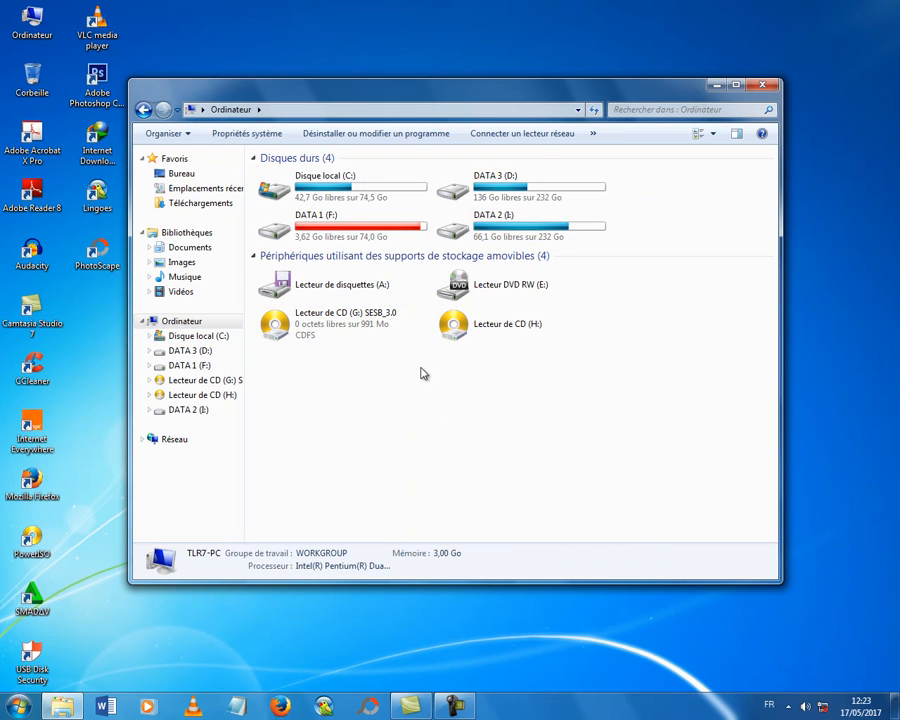
left_click(388, 337)
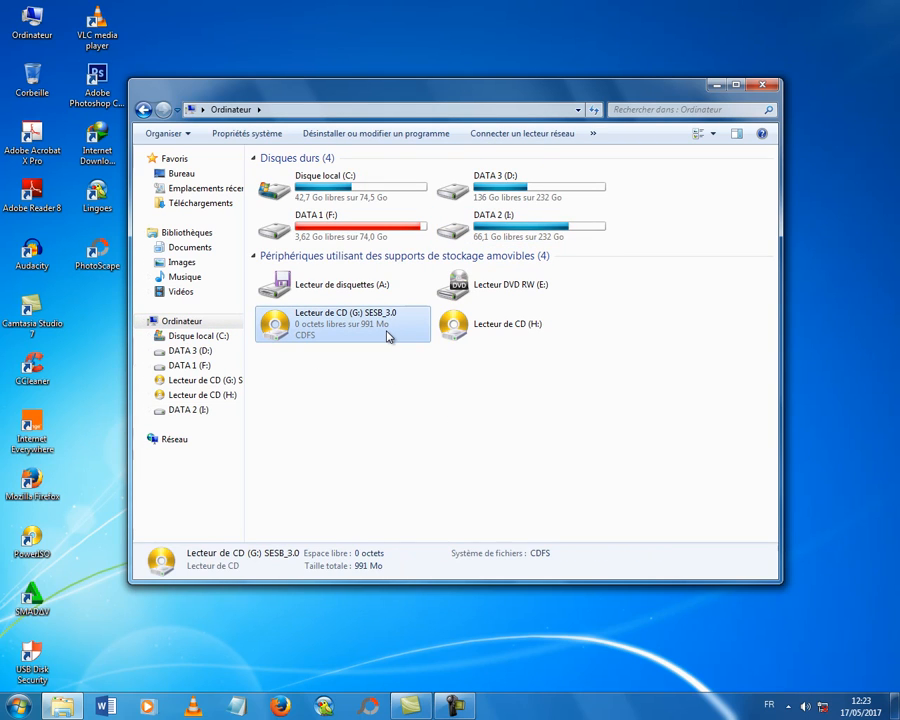
right_click(388, 337)
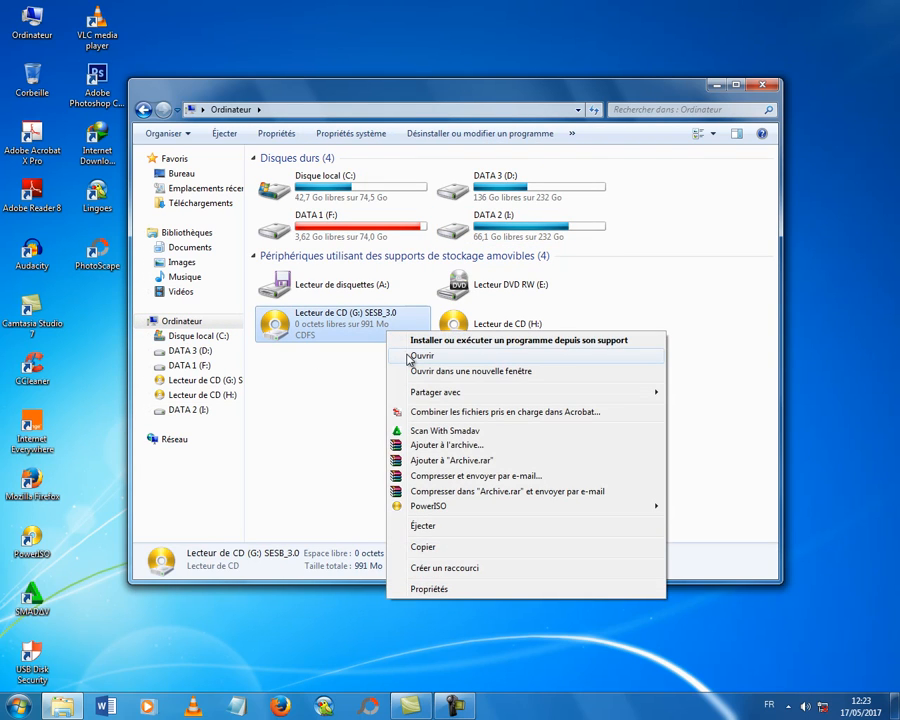
left_click(326, 347)
left_click(331, 332)
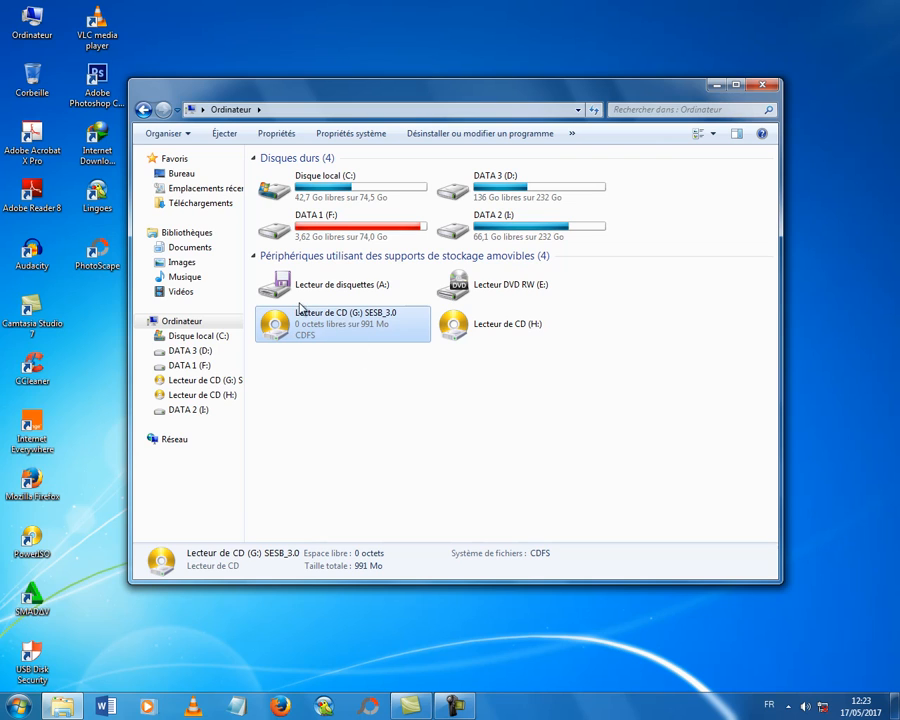
right_click(328, 323)
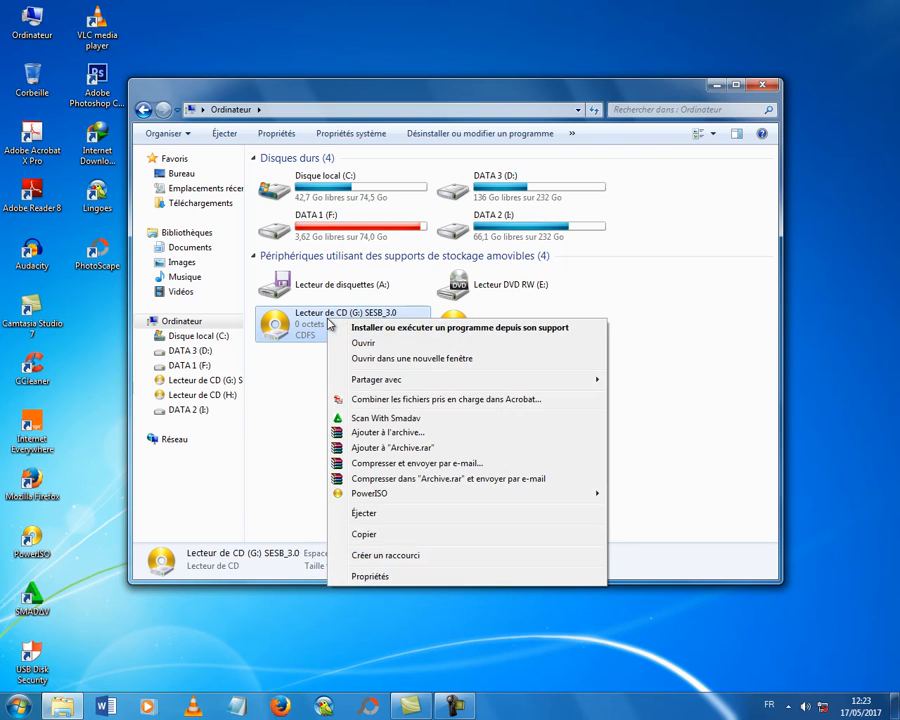
left_click(340, 343)
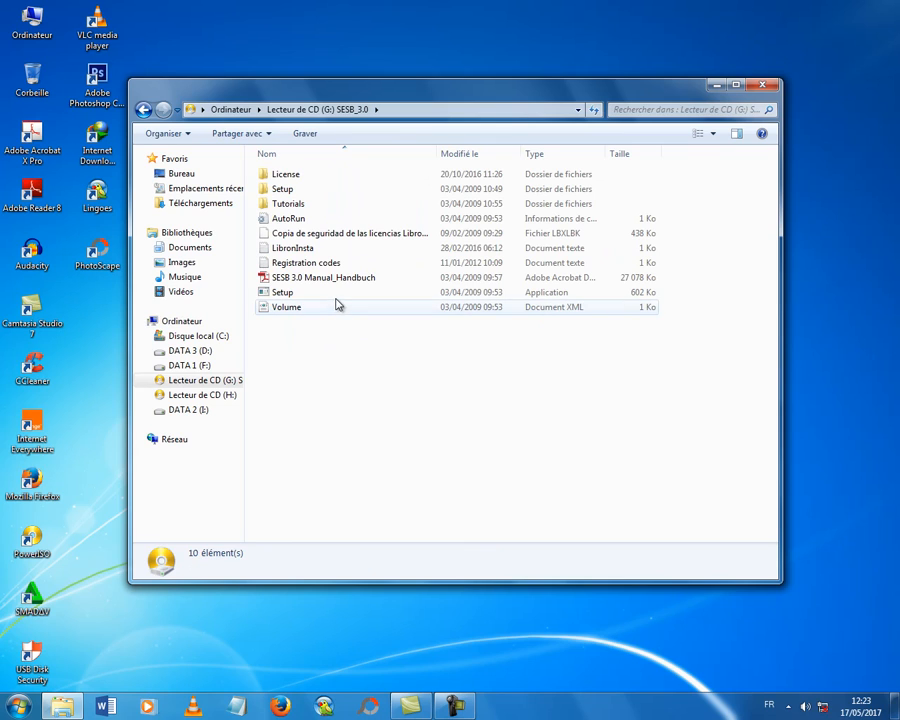
Look inside the Setup folder on the SESB_3.0 disc and return to the disc's root
left_click(337, 296)
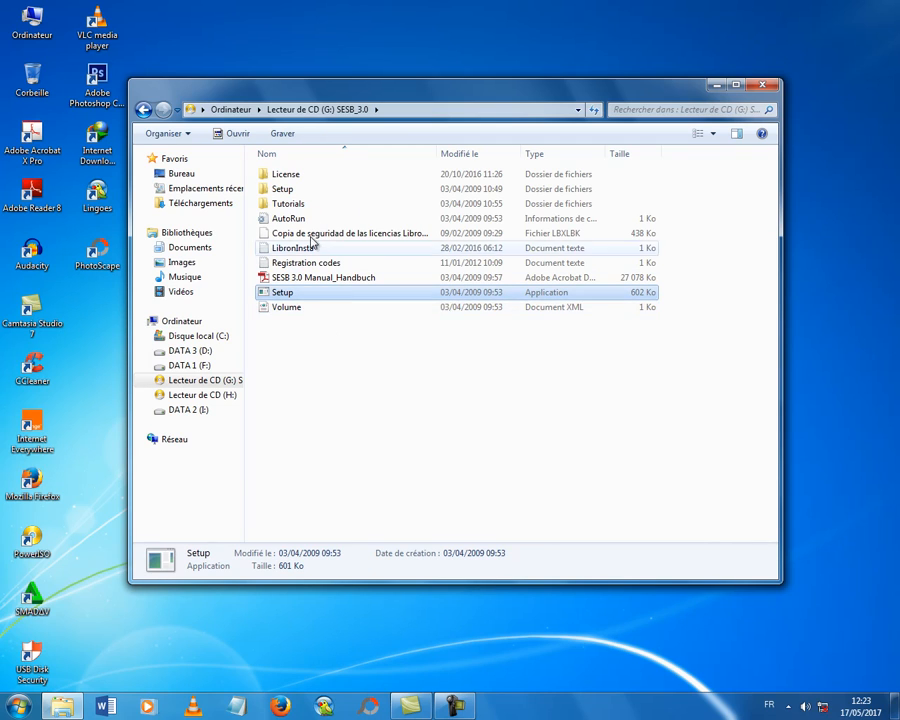
double_click(311, 190)
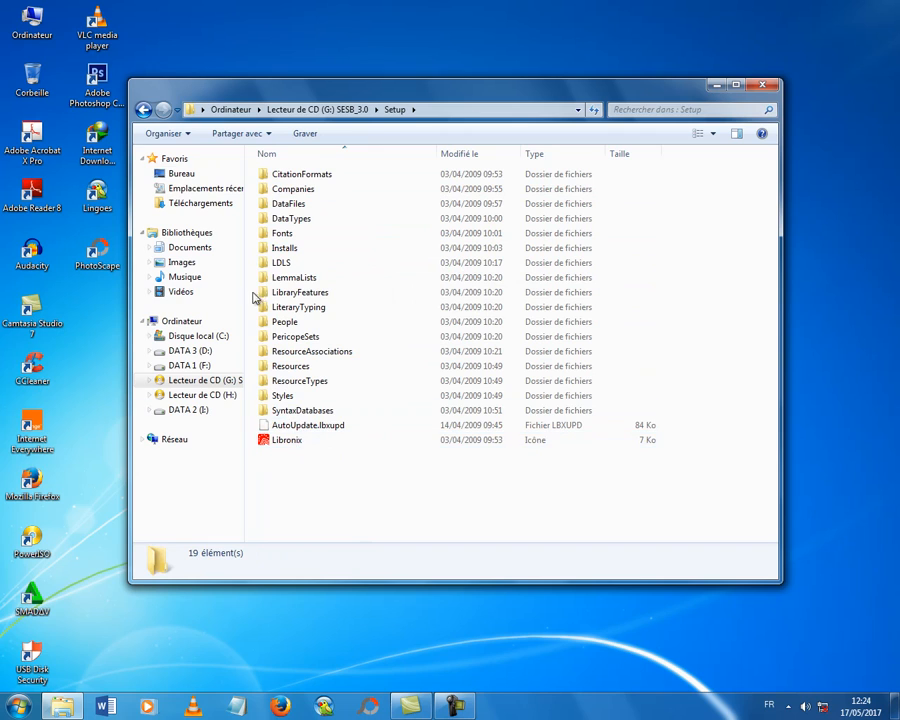
left_click(144, 110)
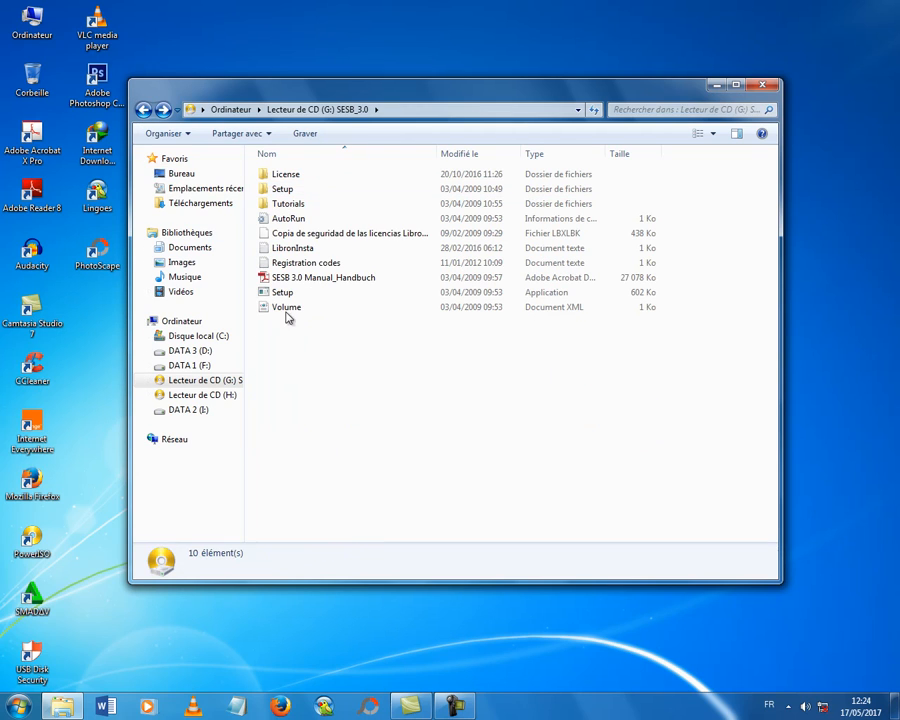
Run the disc's Setup application as administrator and continue past the Libronix Update wizard's welcome page to the license agreement
left_click(309, 293)
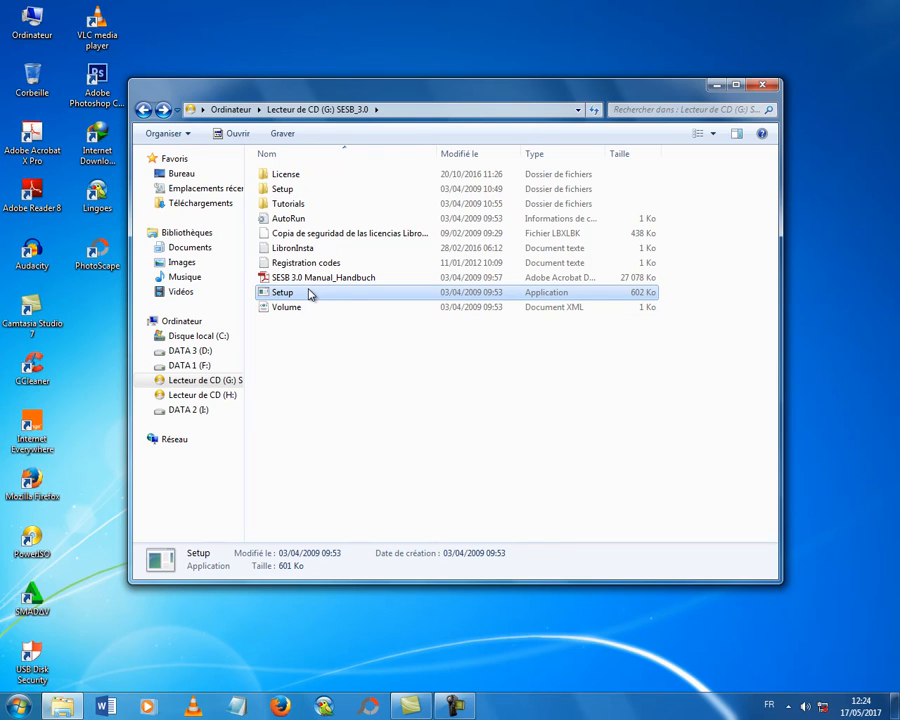
right_click(310, 293)
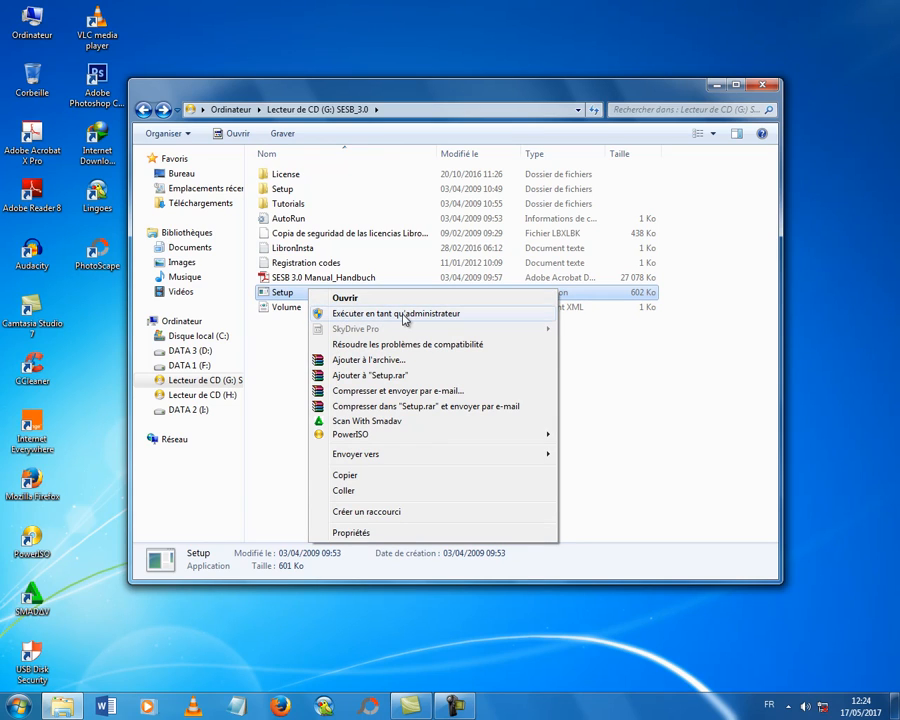
left_click(404, 314)
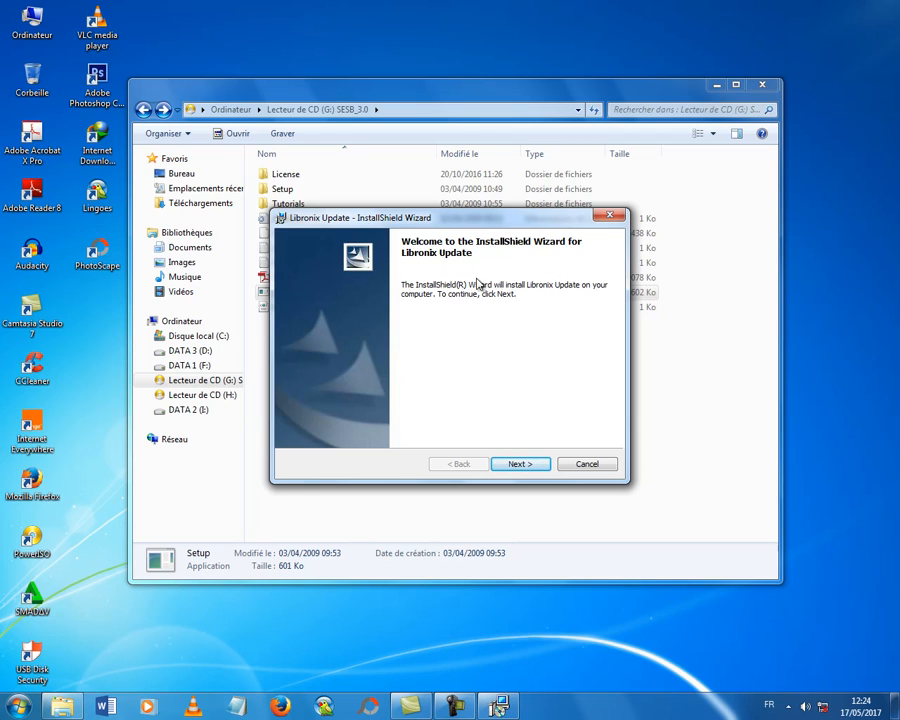
left_click(518, 467)
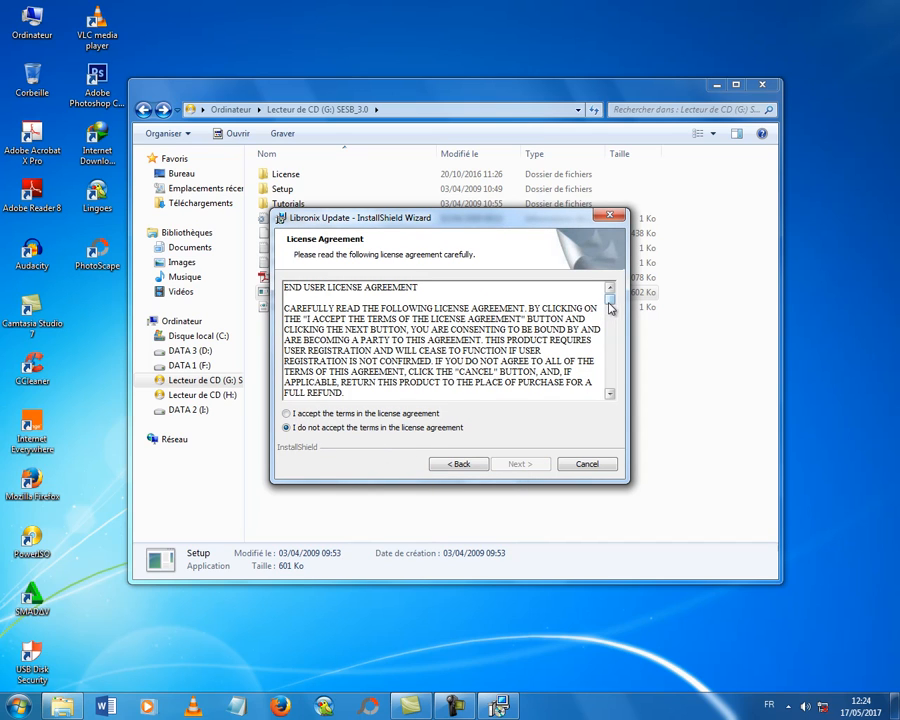
Accept the license agreement, keep the Complete setup type and start the Libronix Update installation
mouse_move(610, 301)
left_mouse_down()
mouse_move(610, 330)
mouse_move(611, 292)
mouse_move(610, 356)
mouse_move(610, 292)
left_mouse_up()
left_click(287, 413)
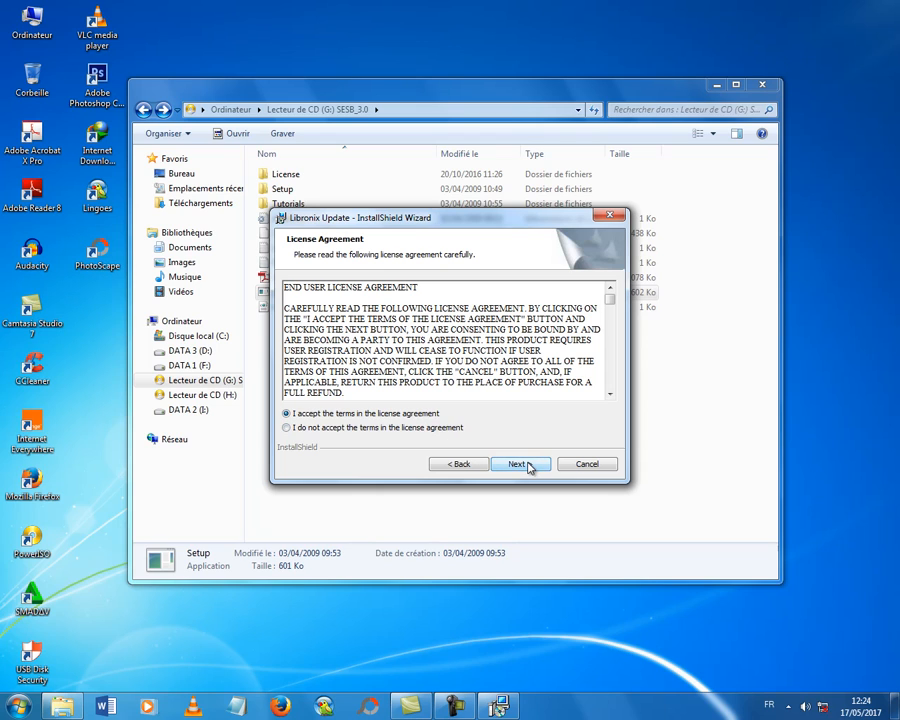
left_click(524, 466)
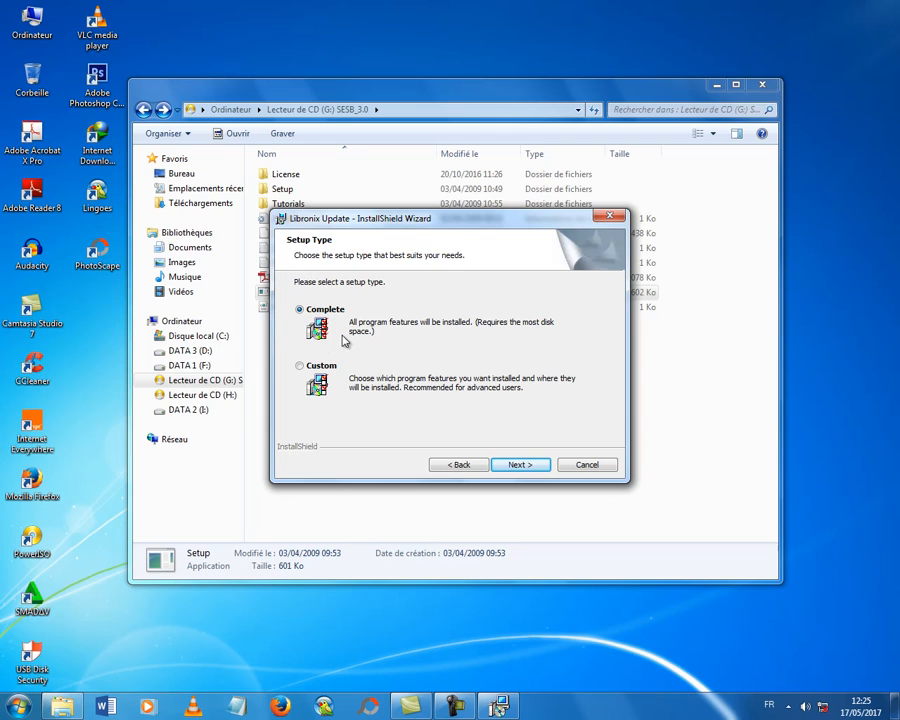
left_click(535, 465)
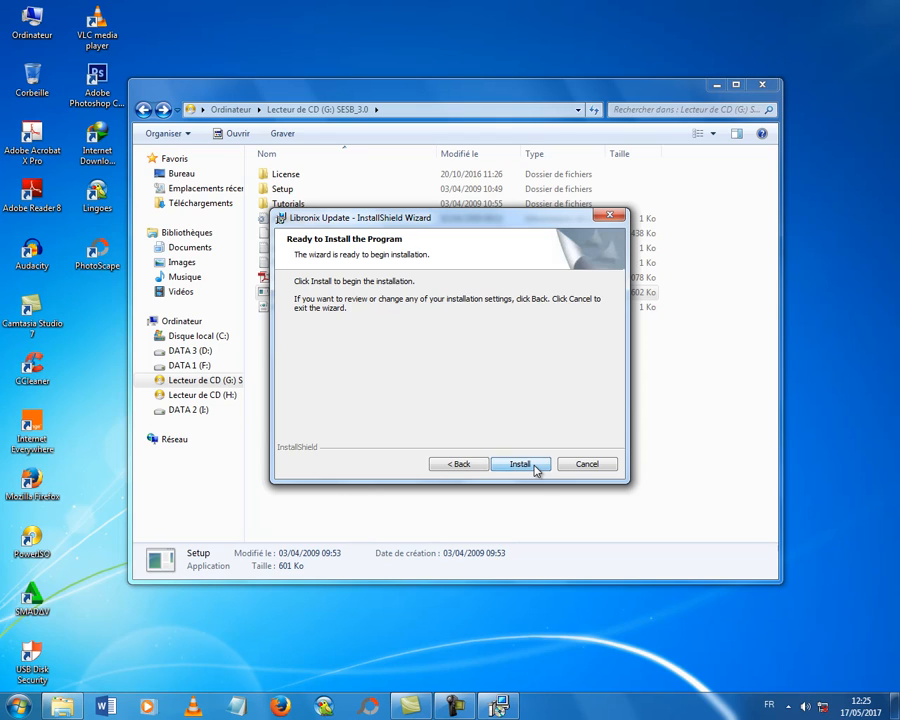
left_click(535, 466)
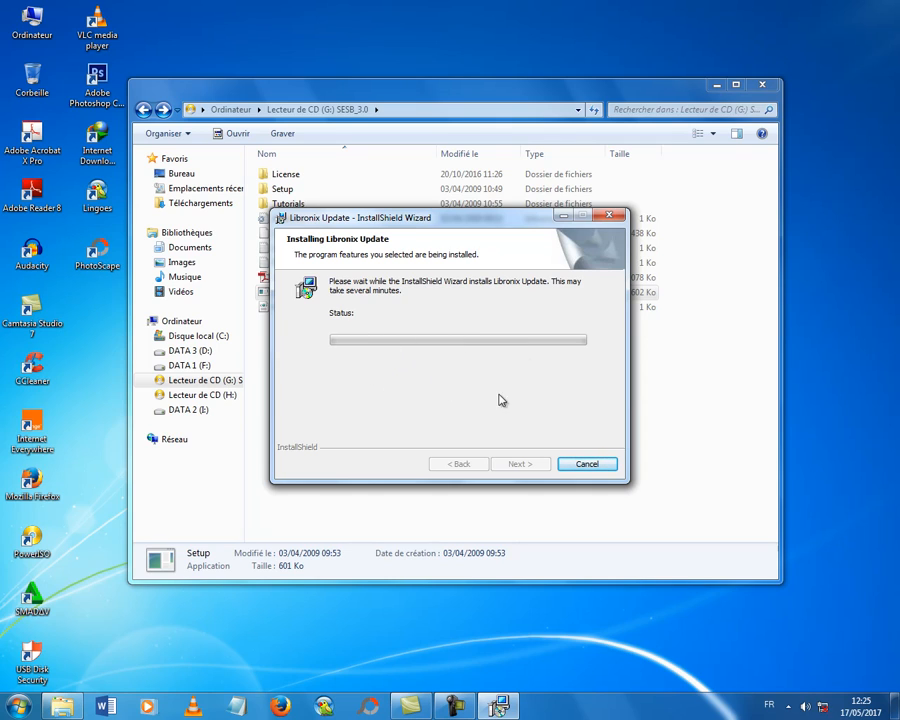
Minimize the disc's folder window and move the two Libronix Update installer windows apart on the desktop
left_click(713, 87)
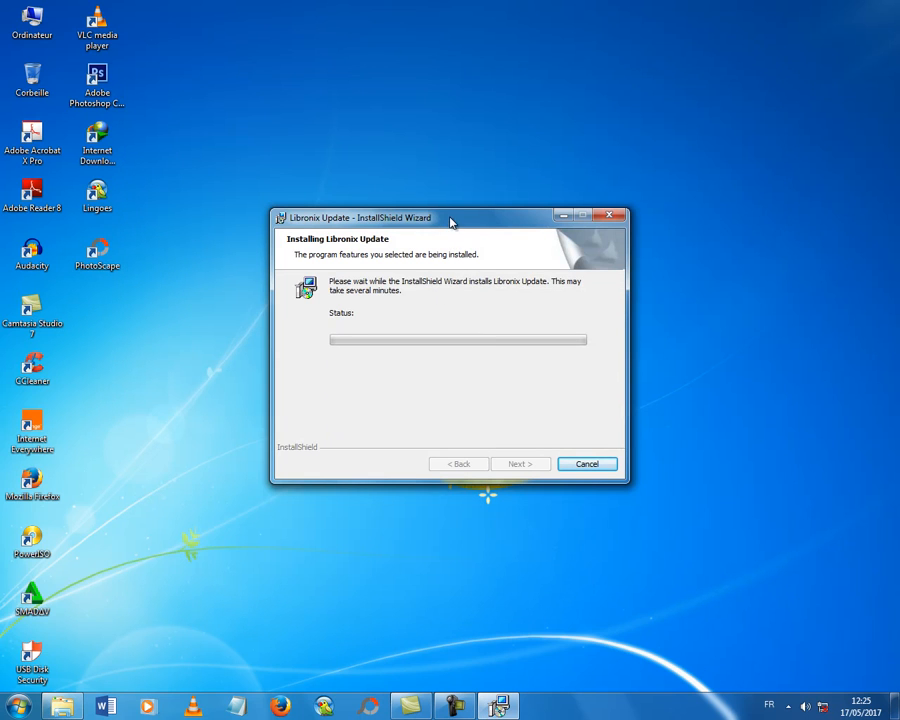
left_click_drag(448, 219, 458, 210)
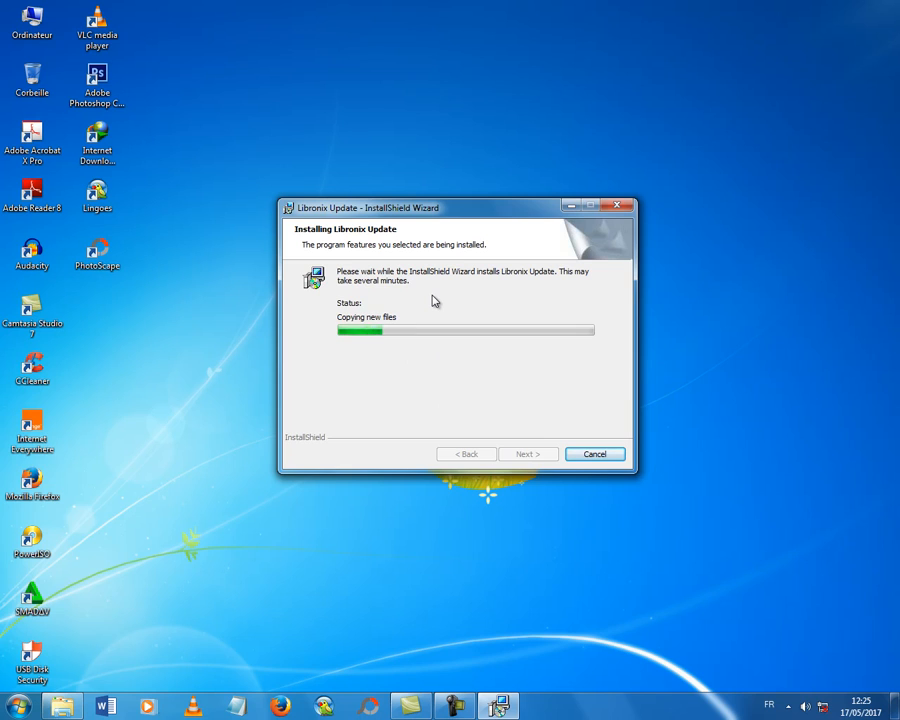
right_click(648, 124)
left_click(680, 166)
right_click(686, 163)
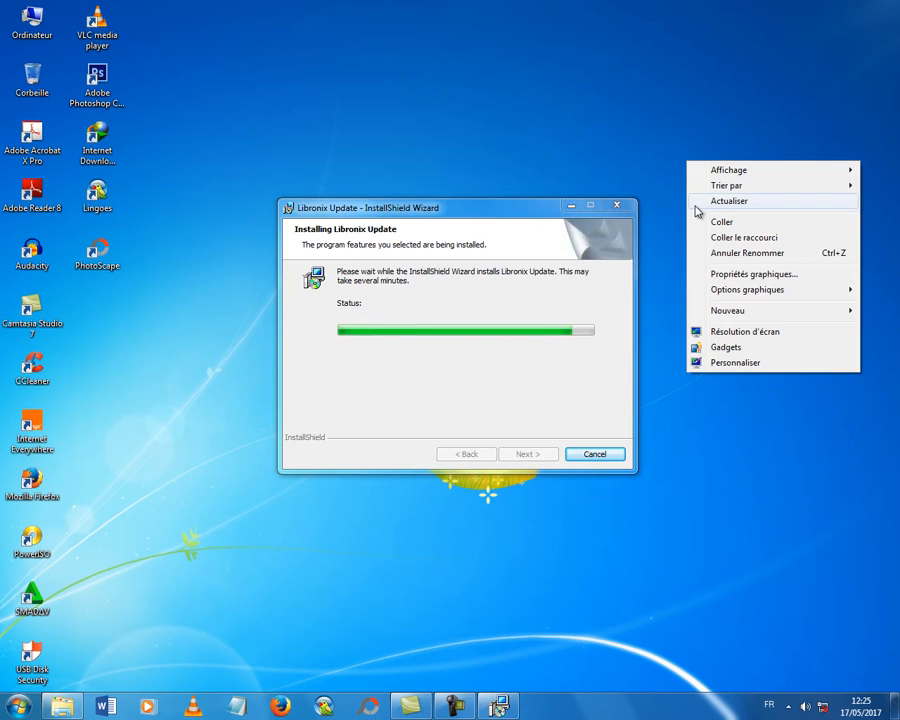
left_click(700, 201)
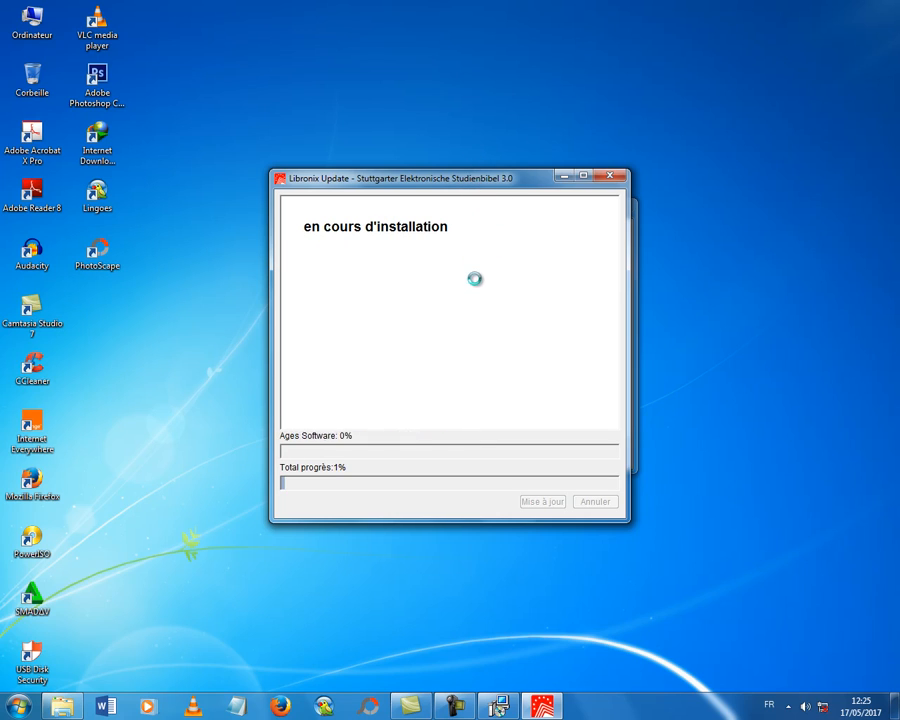
left_click_drag(466, 187, 716, 38)
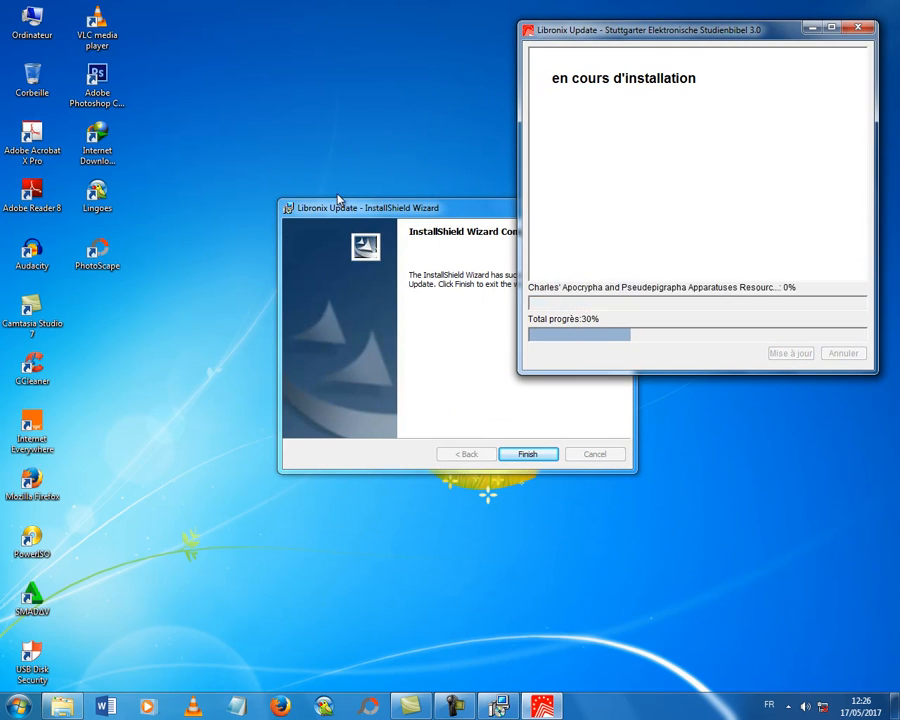
left_click_drag(367, 210, 236, 256)
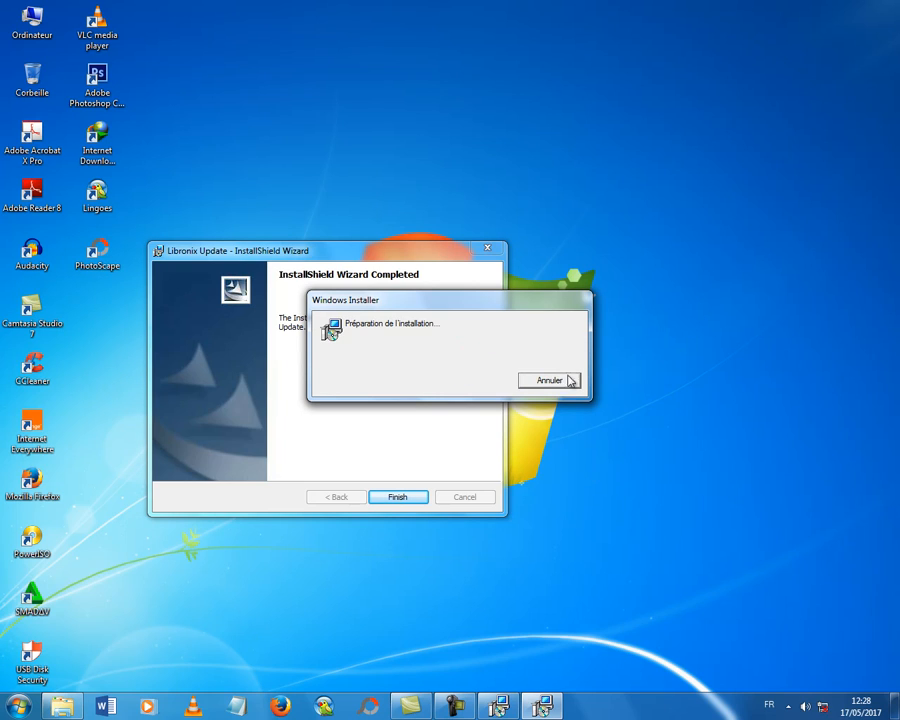
right_click(700, 462)
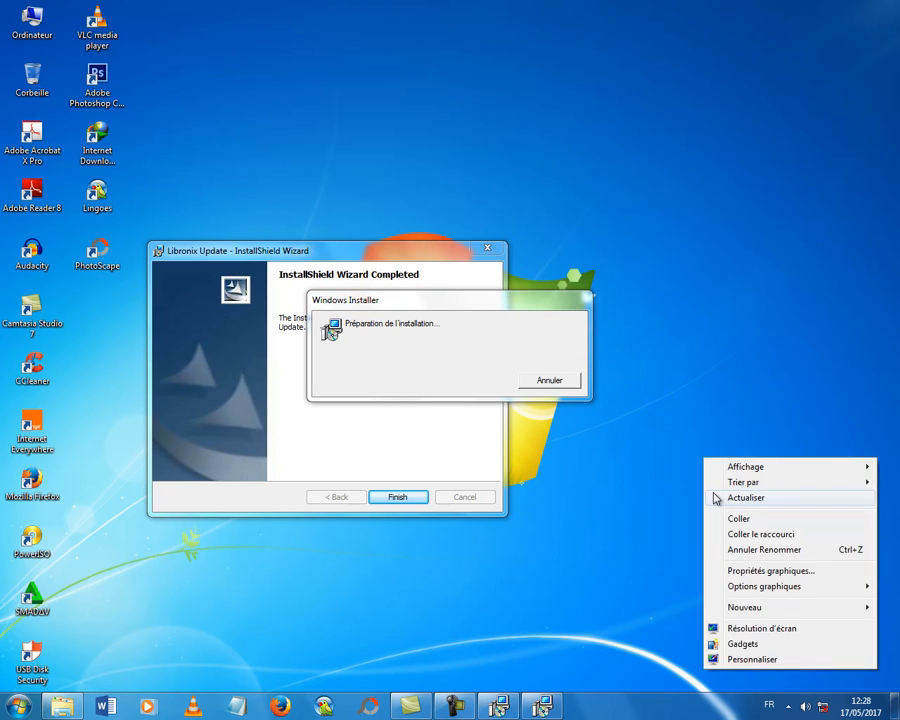
left_click(725, 496)
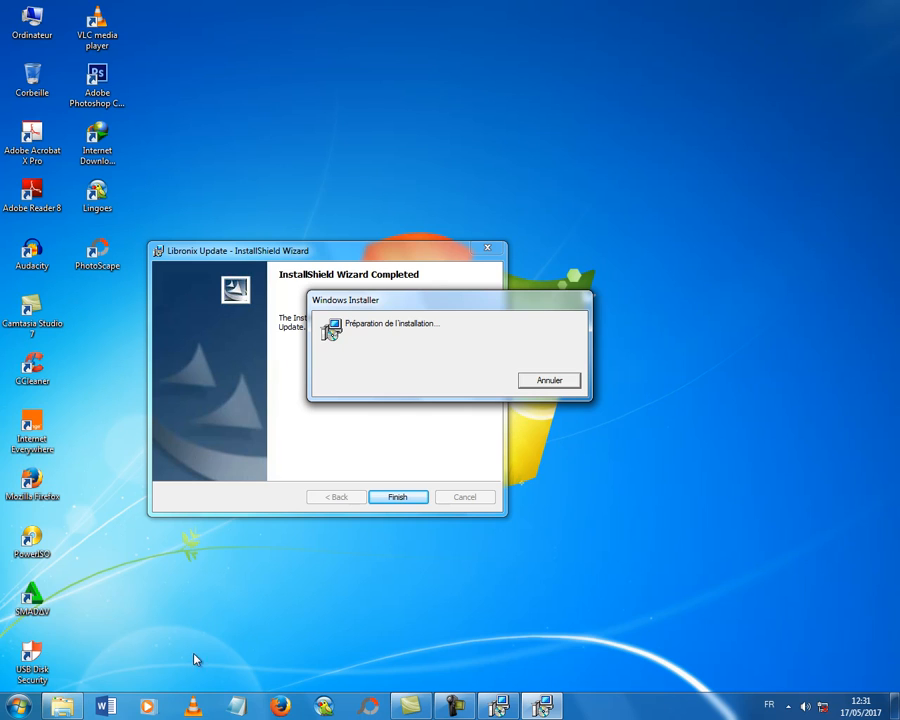
Bring back the SESB_3.0 disc folder and try to open the SESB 3.0 Manual_Handbuch PDF
left_click(70, 707)
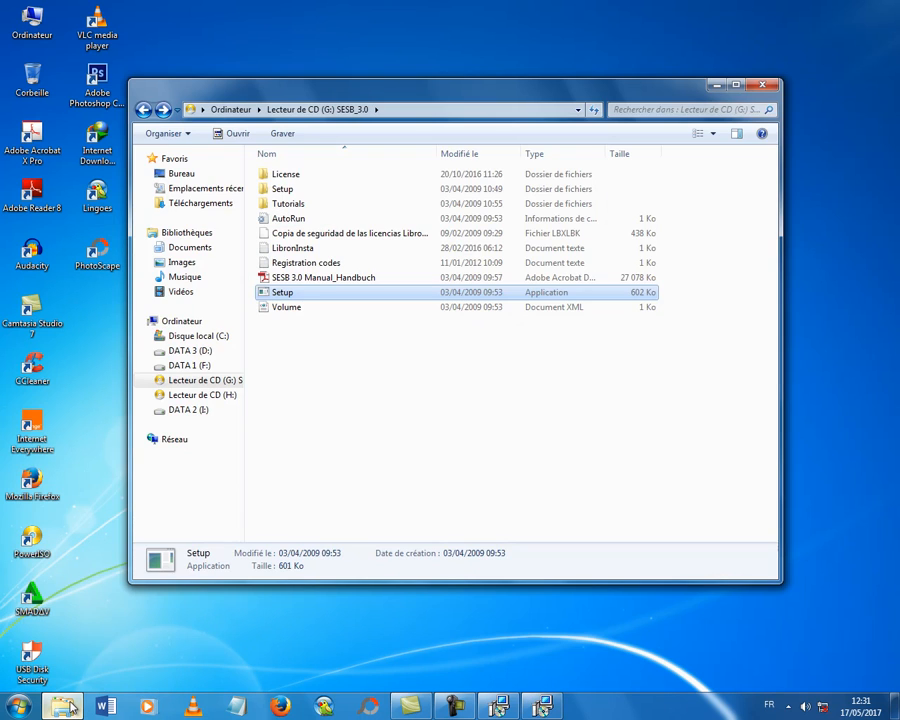
left_click(72, 707)
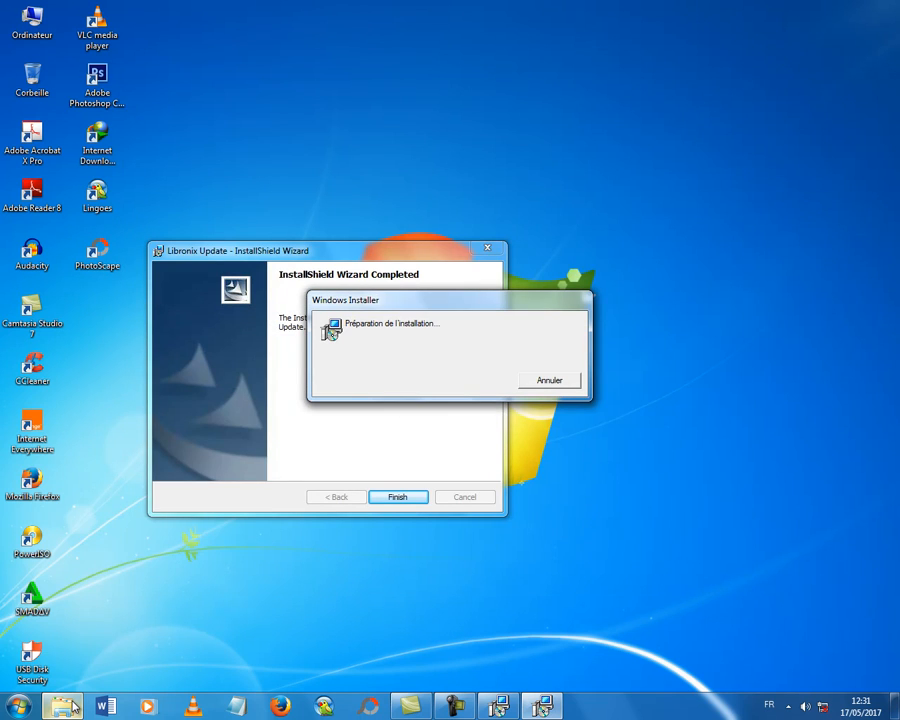
left_click(72, 707)
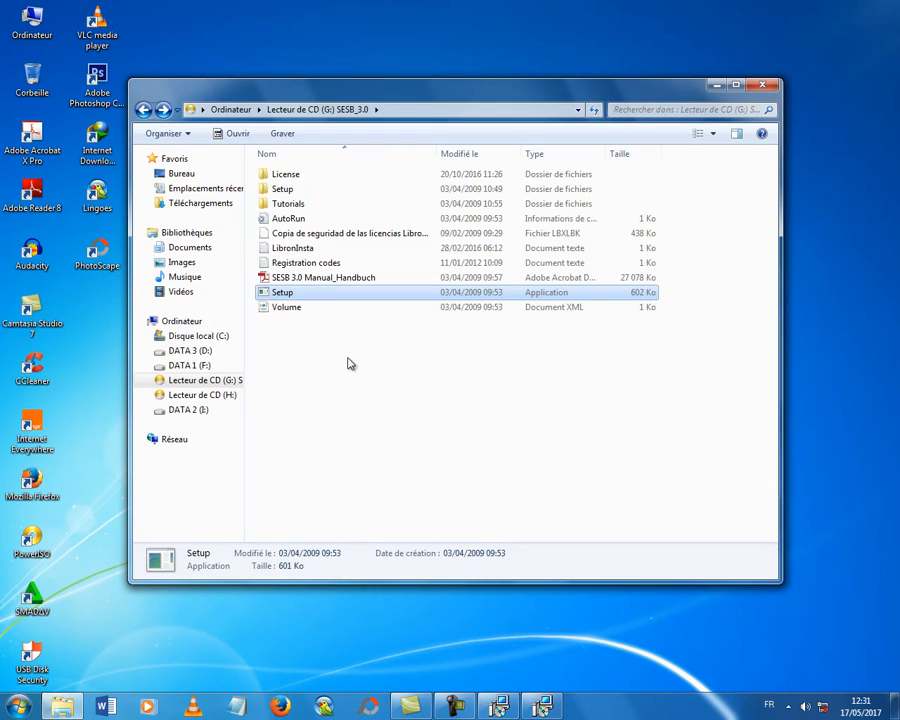
double_click(330, 279)
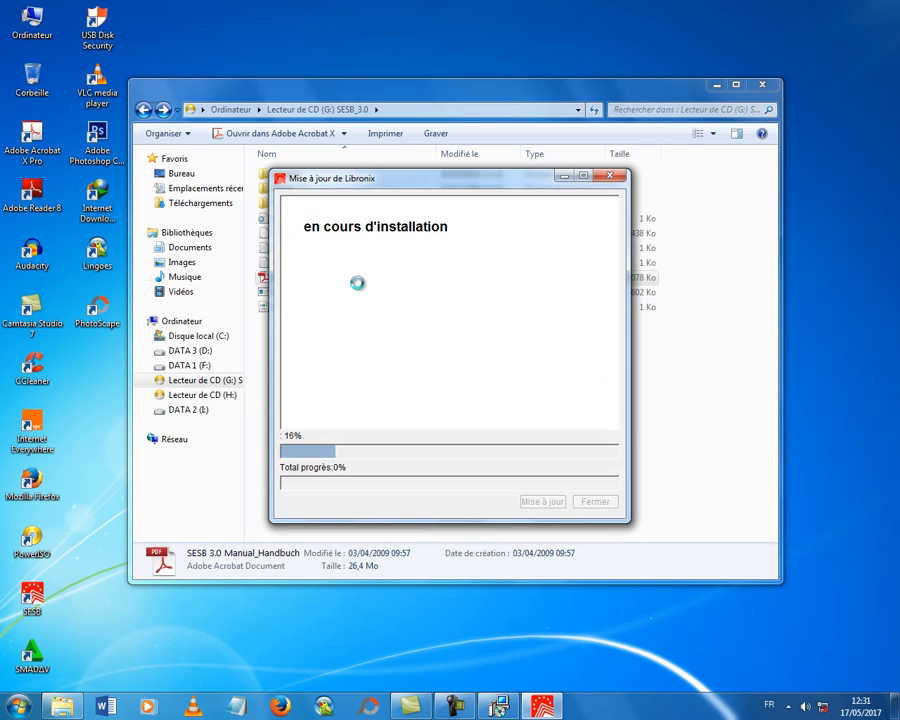
Minimize the disc's folder window, then finish and close both completed Libronix Update installer windows
left_click(717, 85)
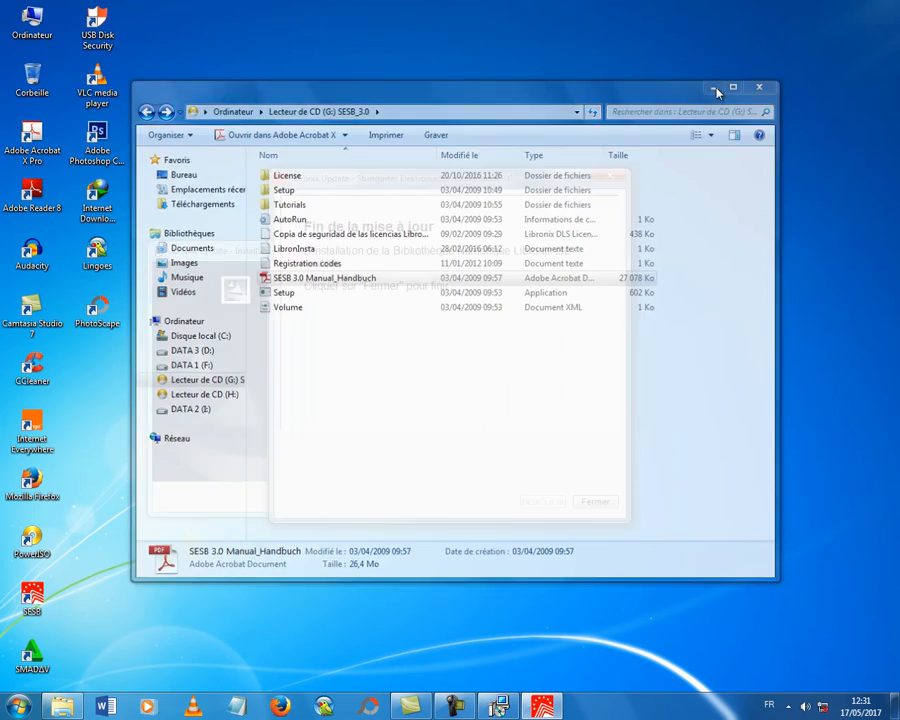
left_click_drag(474, 180, 722, 99)
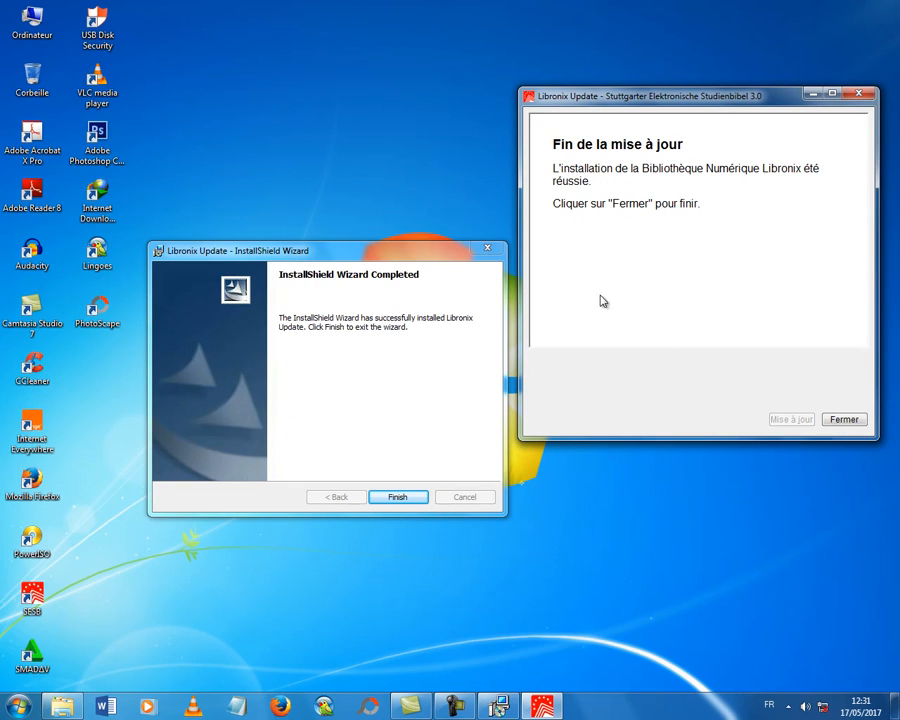
left_click(414, 496)
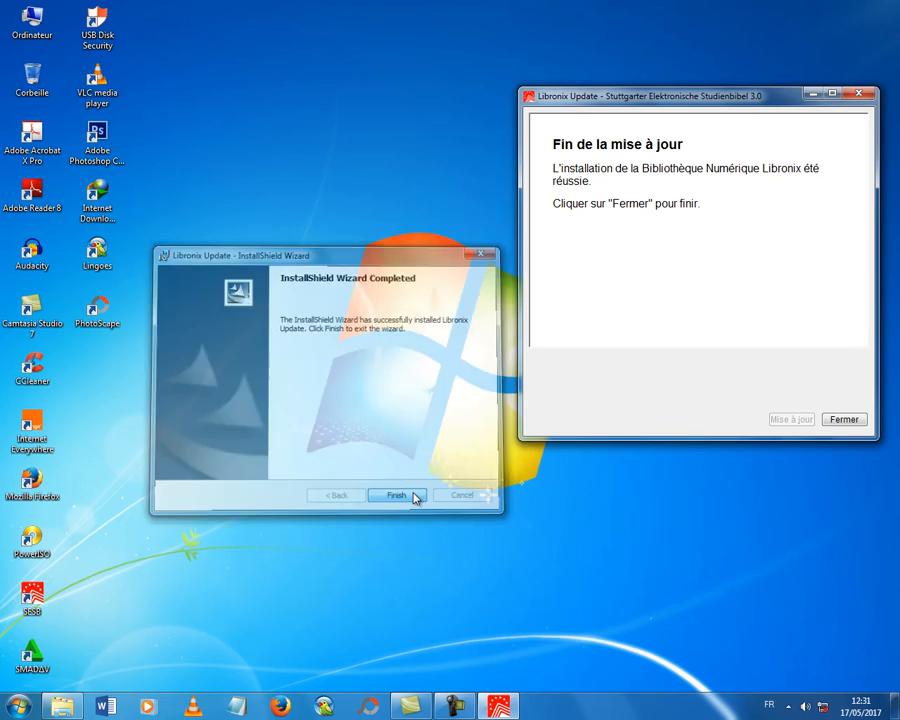
left_click(858, 421)
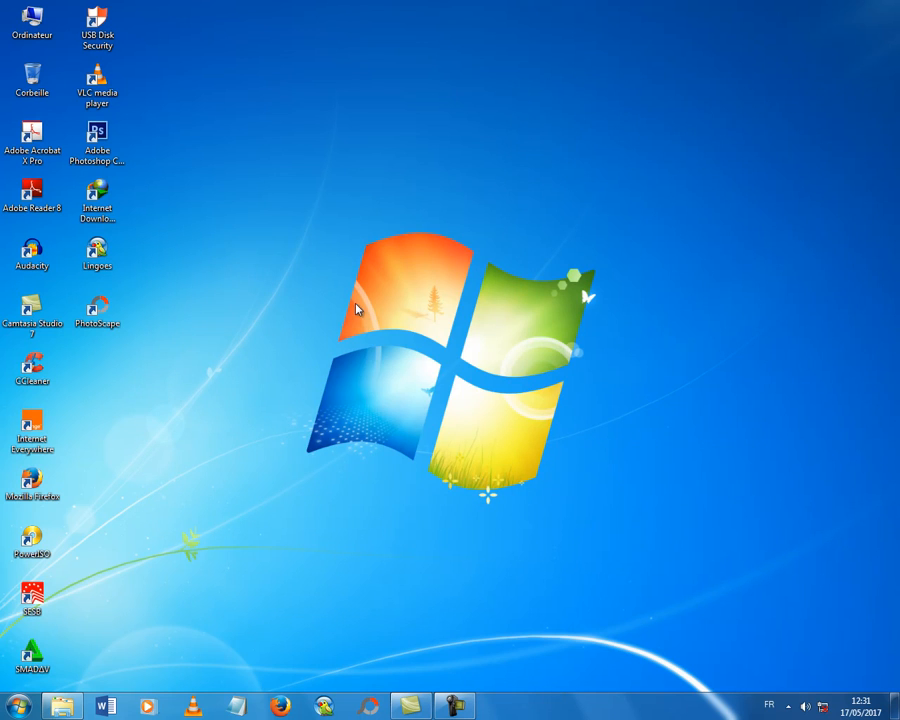
right_click(356, 309)
left_click(402, 348)
right_click(344, 268)
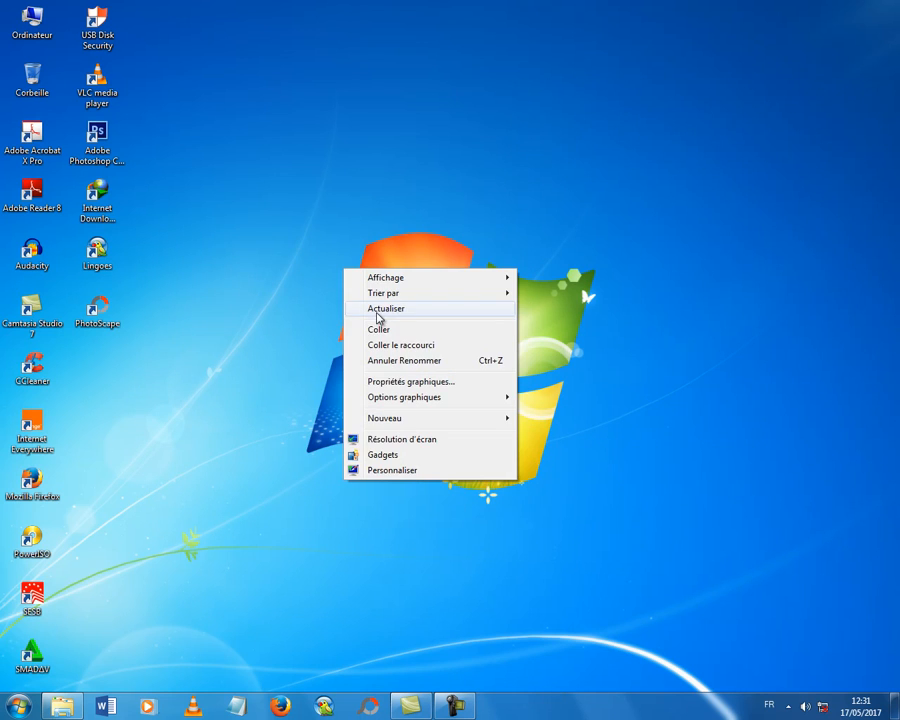
left_click(378, 312)
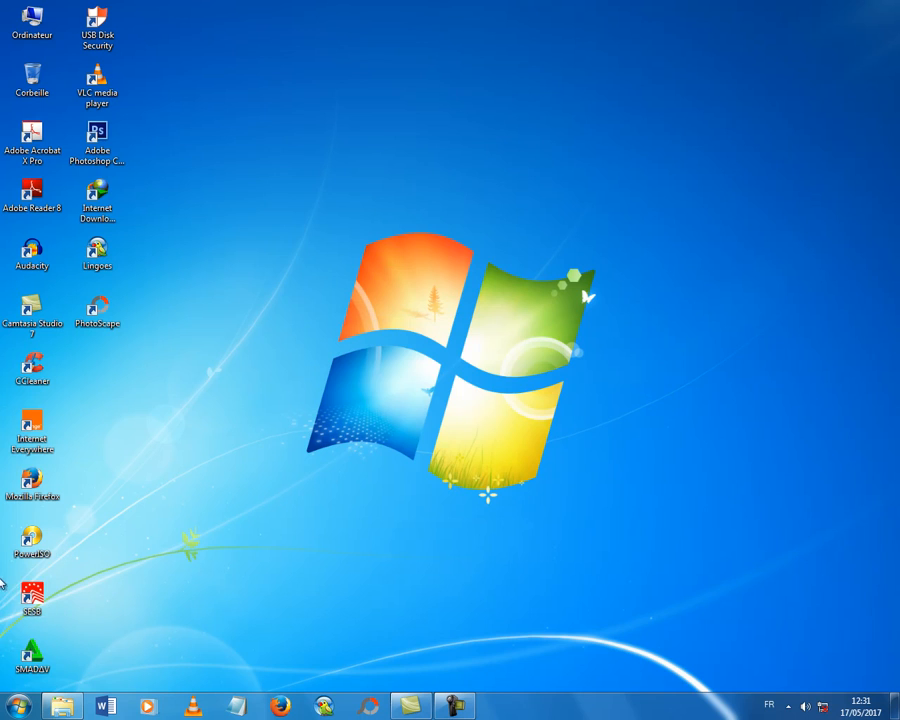
right_click(276, 261)
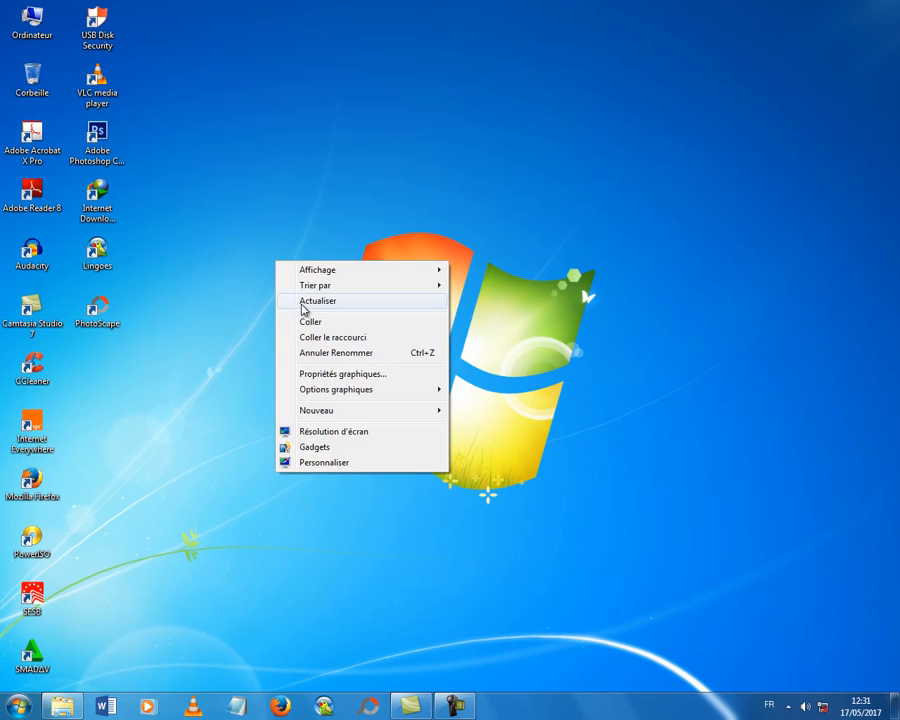
left_click(304, 309)
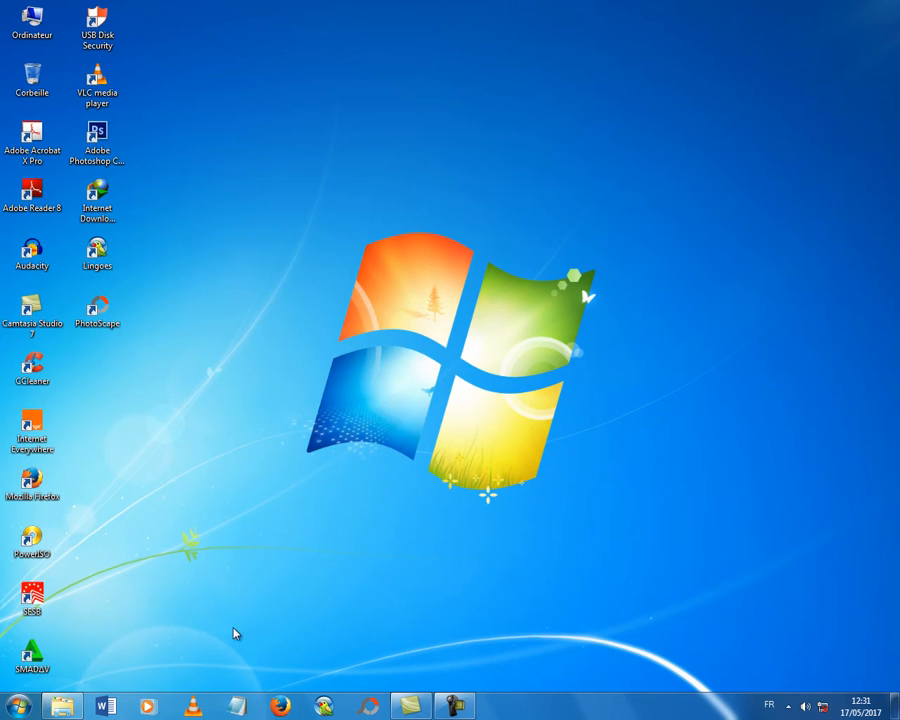
Go back to the Libronix folder on DATA 2 (I:) and select the Resources 17,6 Go_Version_Professionnels image
left_click(67, 707)
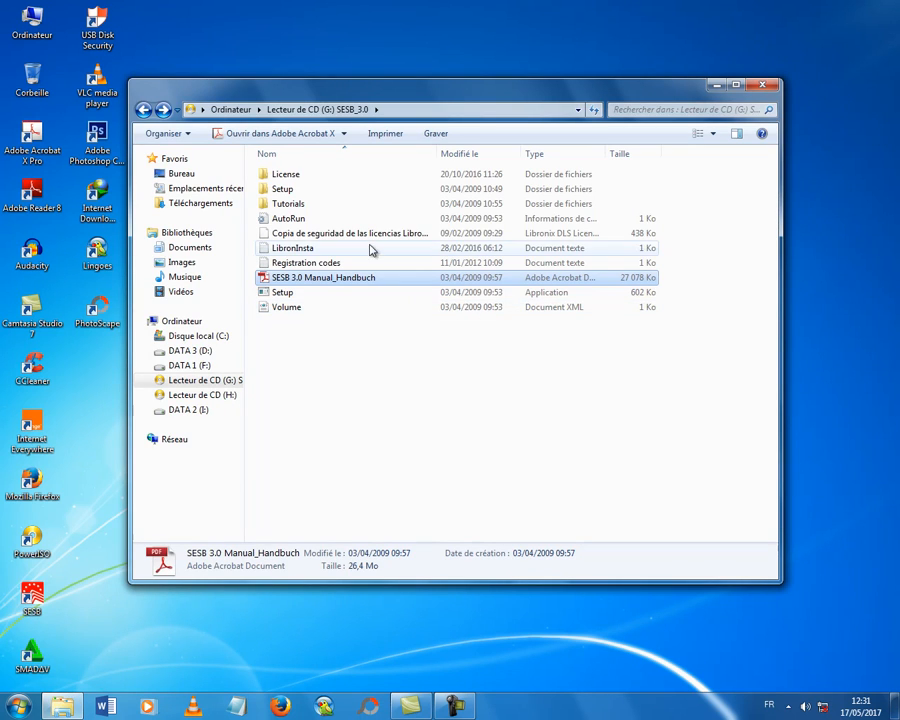
left_click(150, 111)
left_click(148, 111)
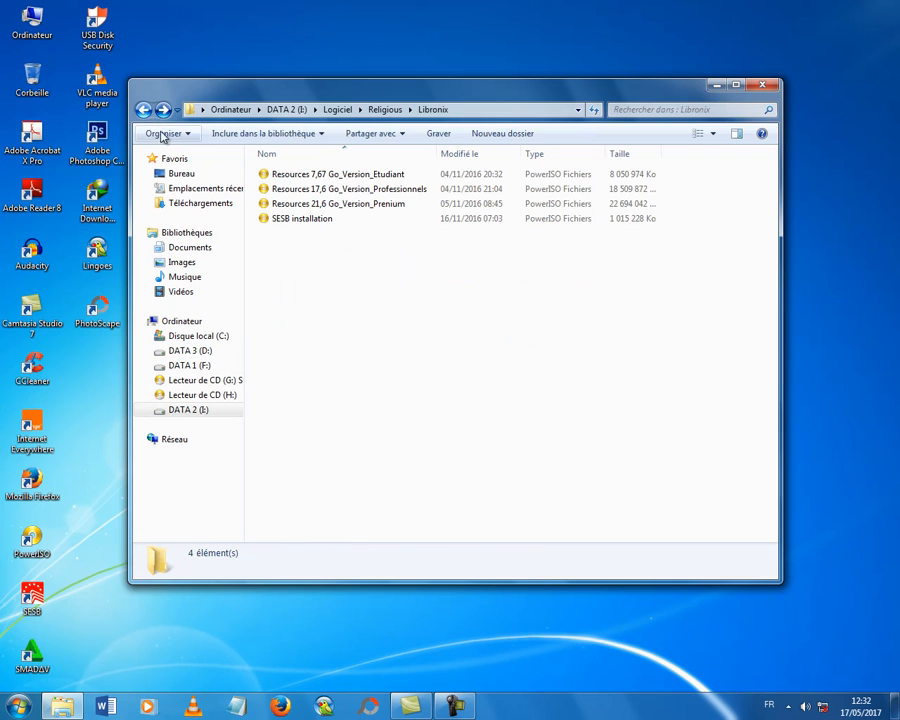
left_click(335, 221)
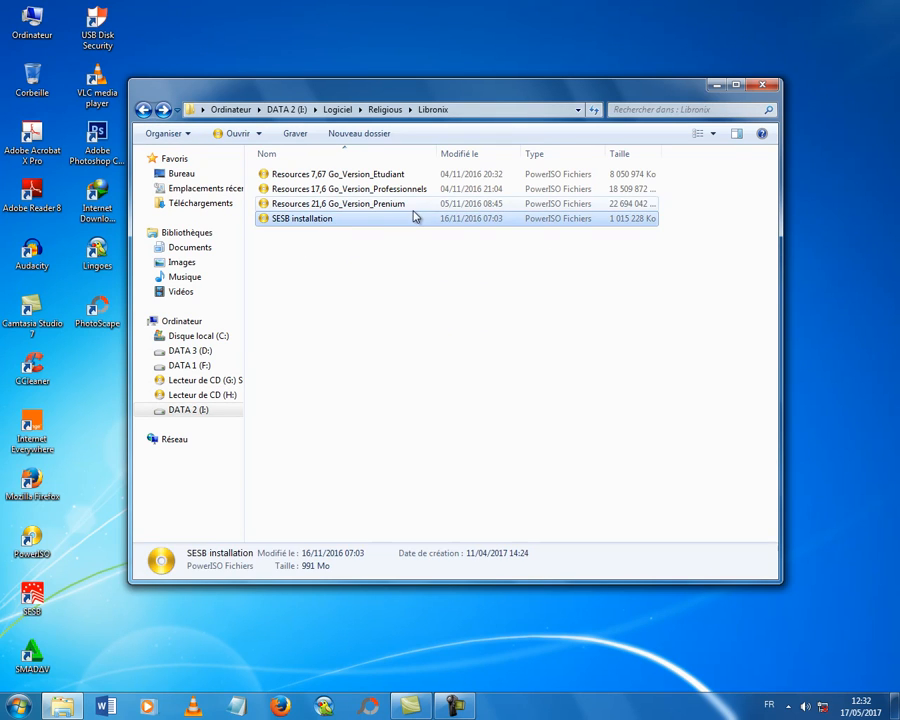
left_click(377, 203)
left_click(379, 189)
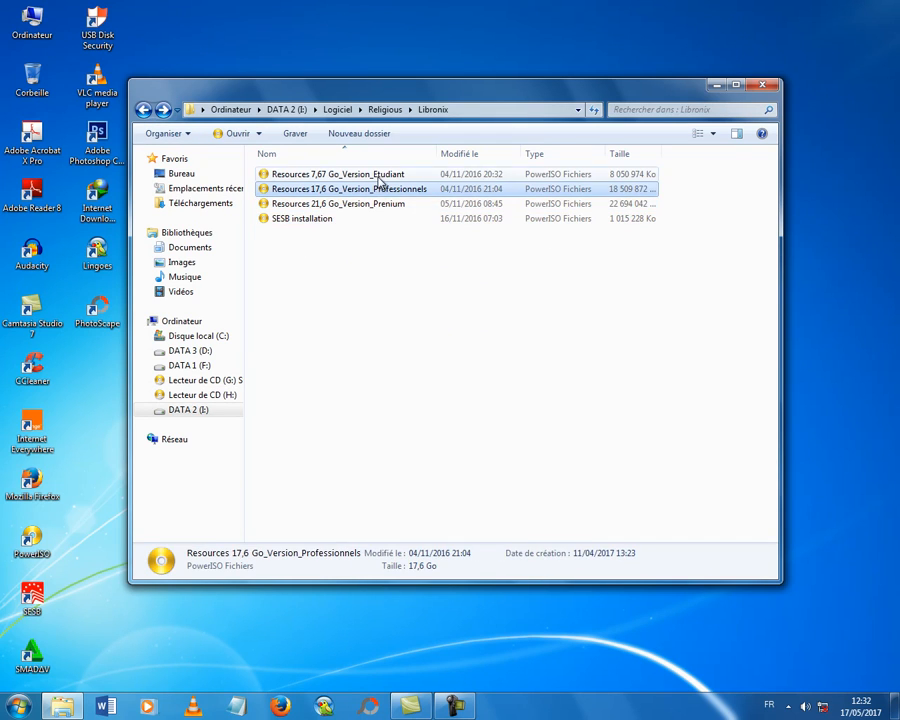
left_click(373, 203)
left_click(382, 190)
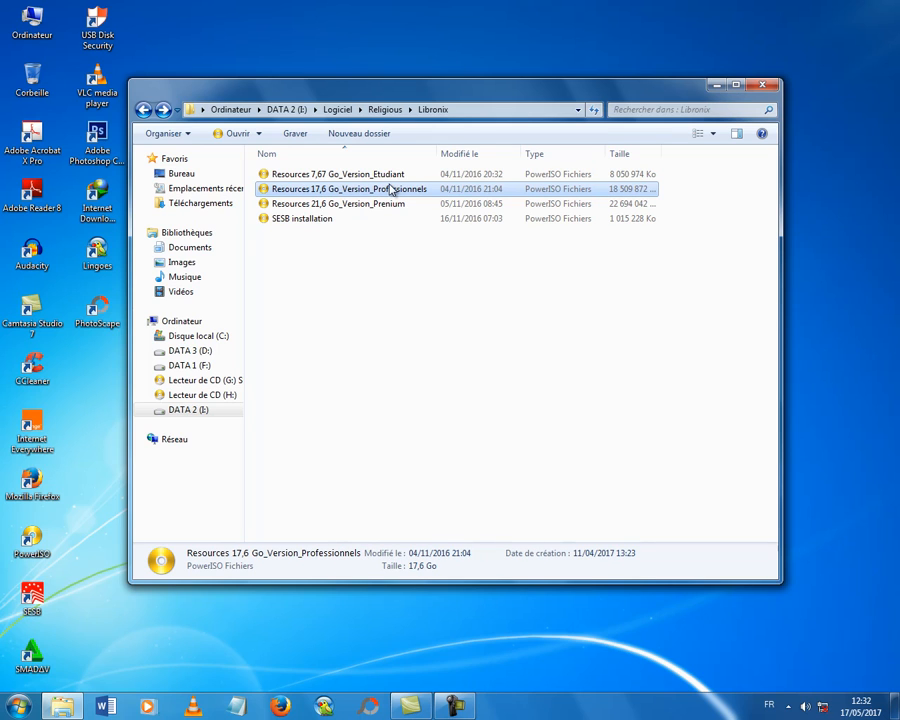
Check the computer's drives and mount the Resources 17,6 Go_Version_Professionnels image in virtual drive G: with PowerISO
left_click(158, 319)
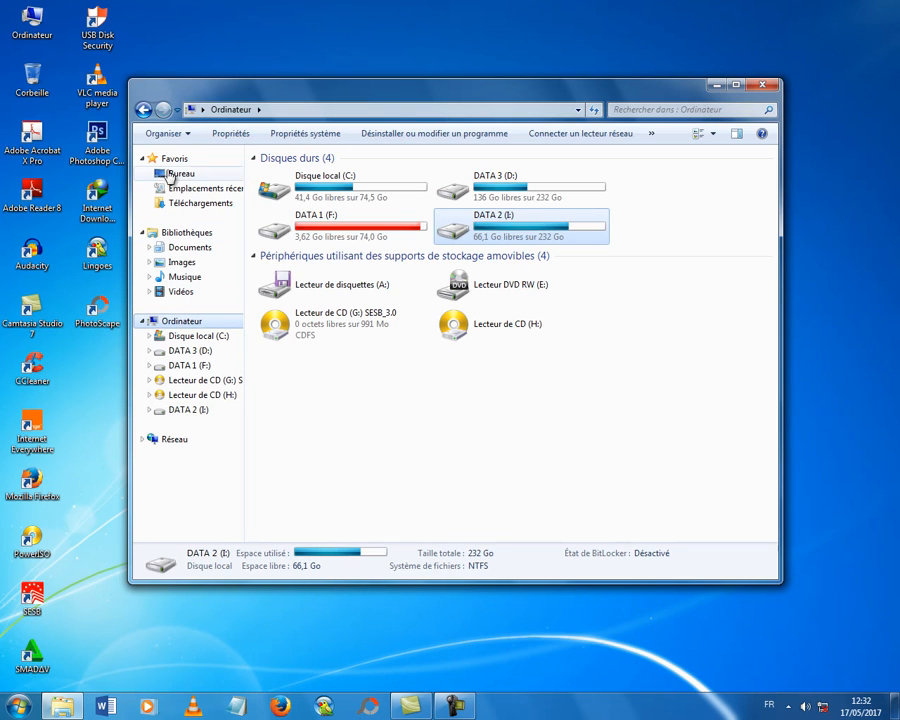
left_click(144, 110)
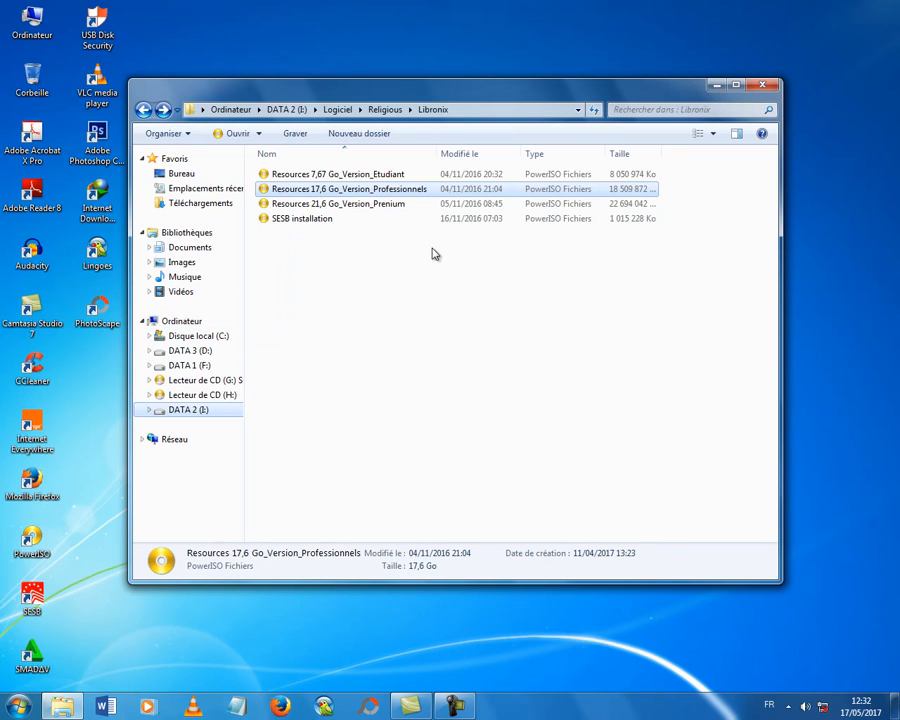
right_click(427, 197)
mouse_move(470, 382)
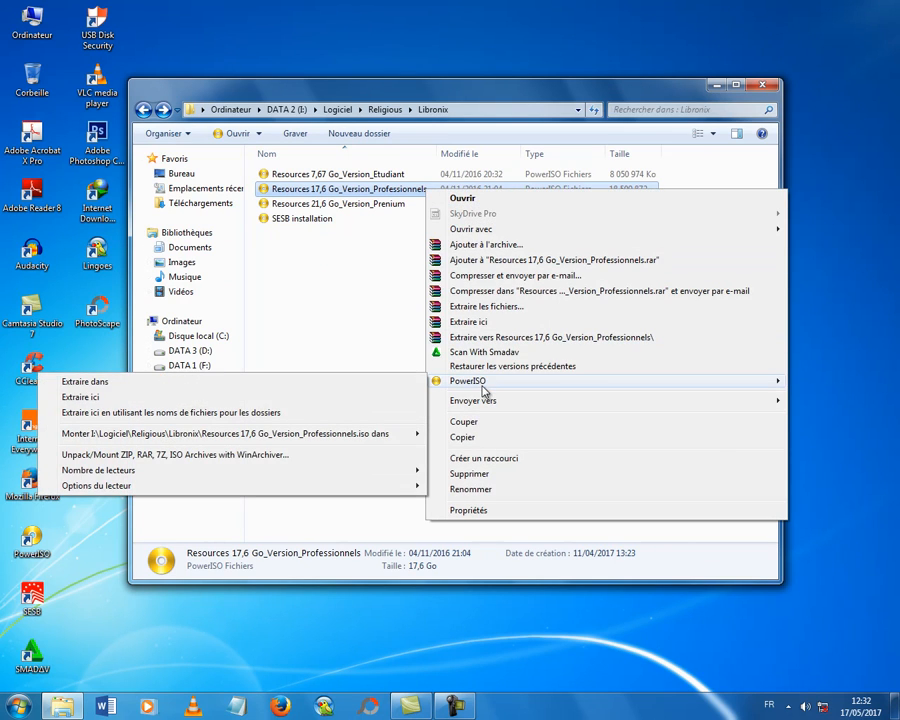
mouse_move(381, 436)
left_click(450, 434)
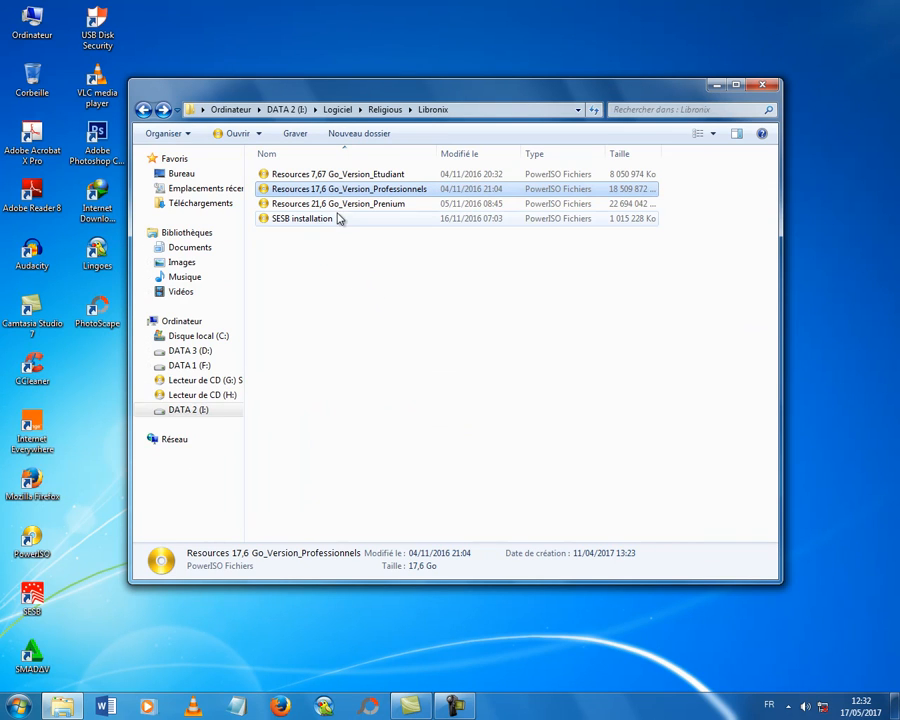
Show the computer's drives and open the contents of the mounted 20161104_2033 disc in drive G:
left_click(231, 324)
left_click(346, 322)
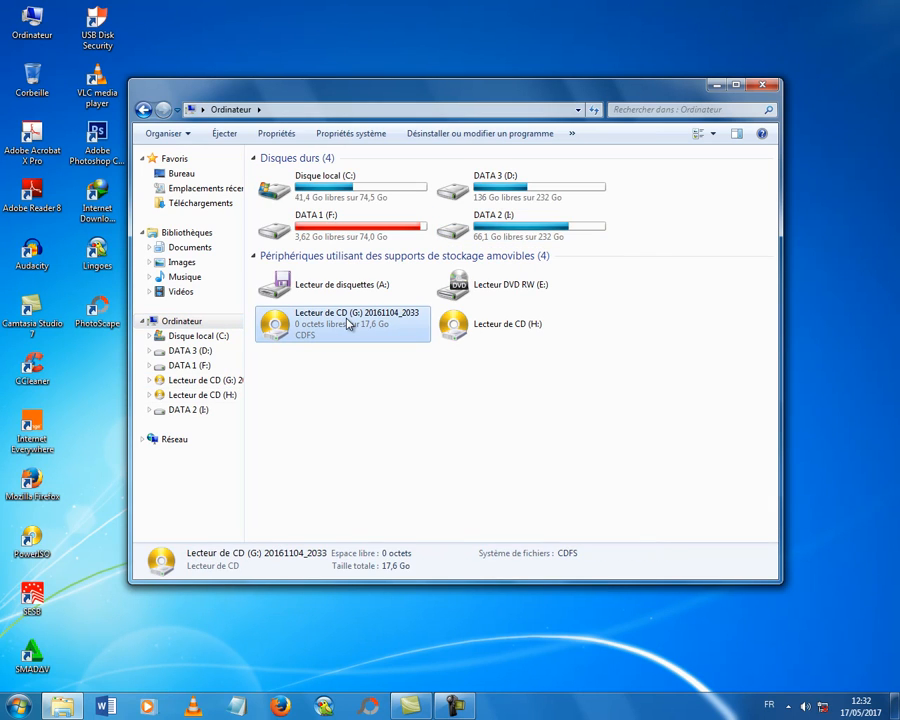
right_click(347, 322)
left_click(381, 344)
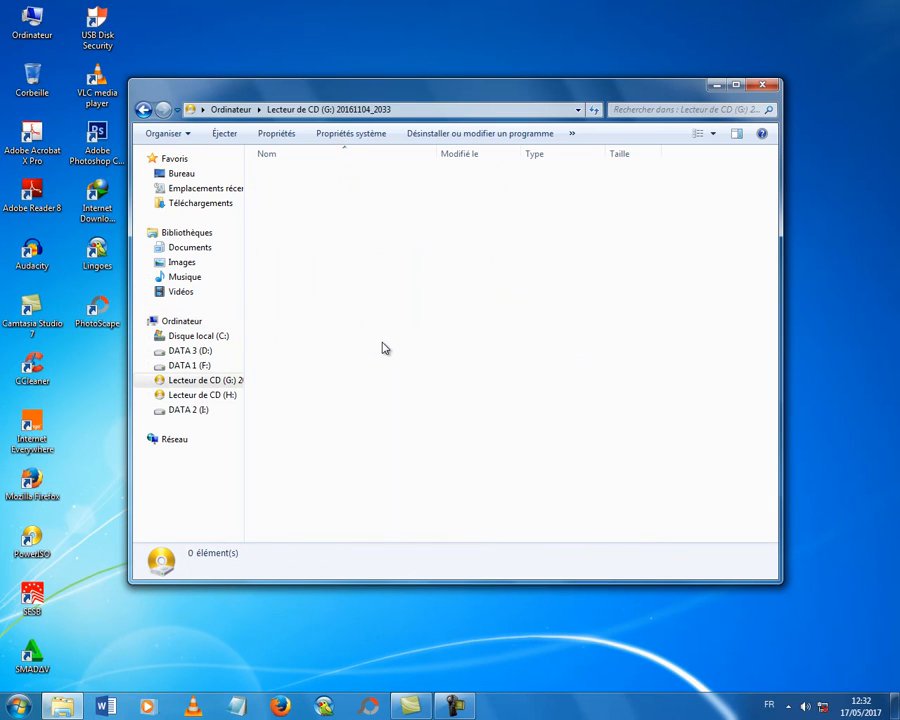
Open the Resources 17,6 Go folder on the mounted disc and select all its resource files for copying
double_click(352, 178)
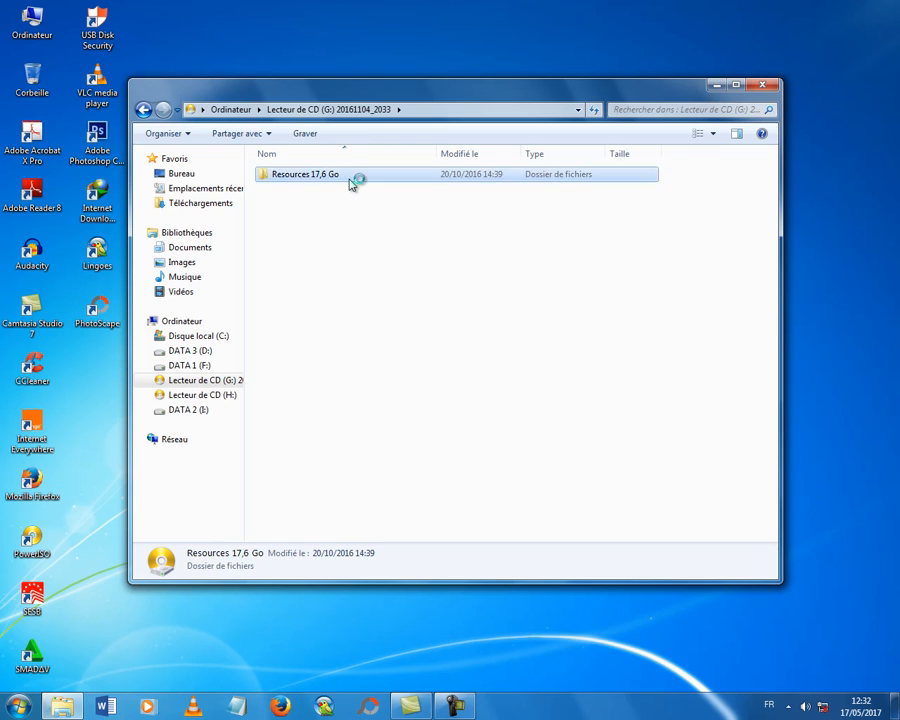
left_click(461, 288)
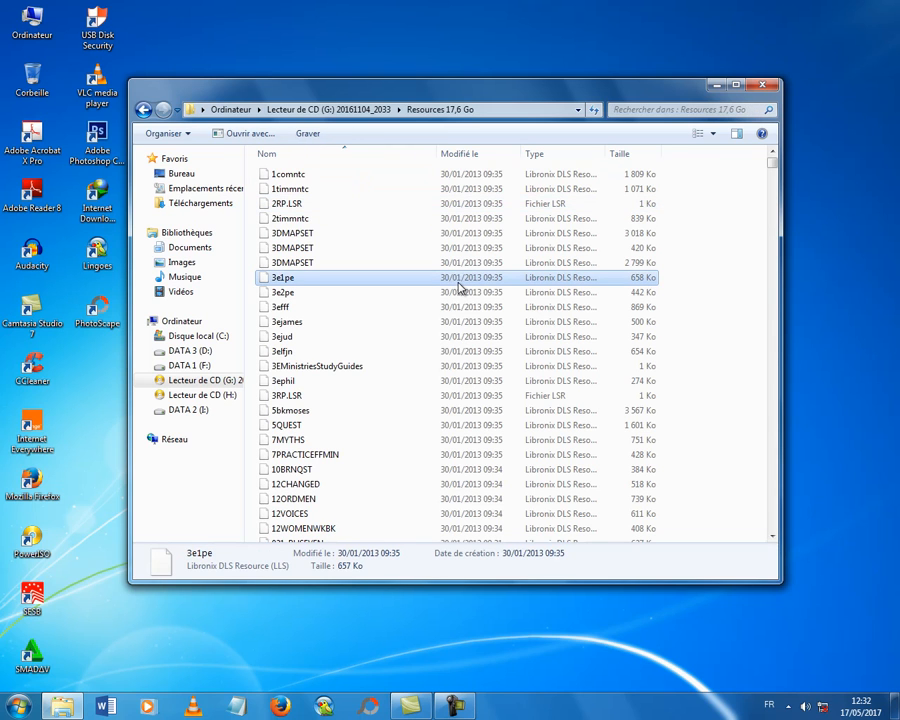
scroll(482, 353, "down", 4)
scroll(484, 345, "up", 4)
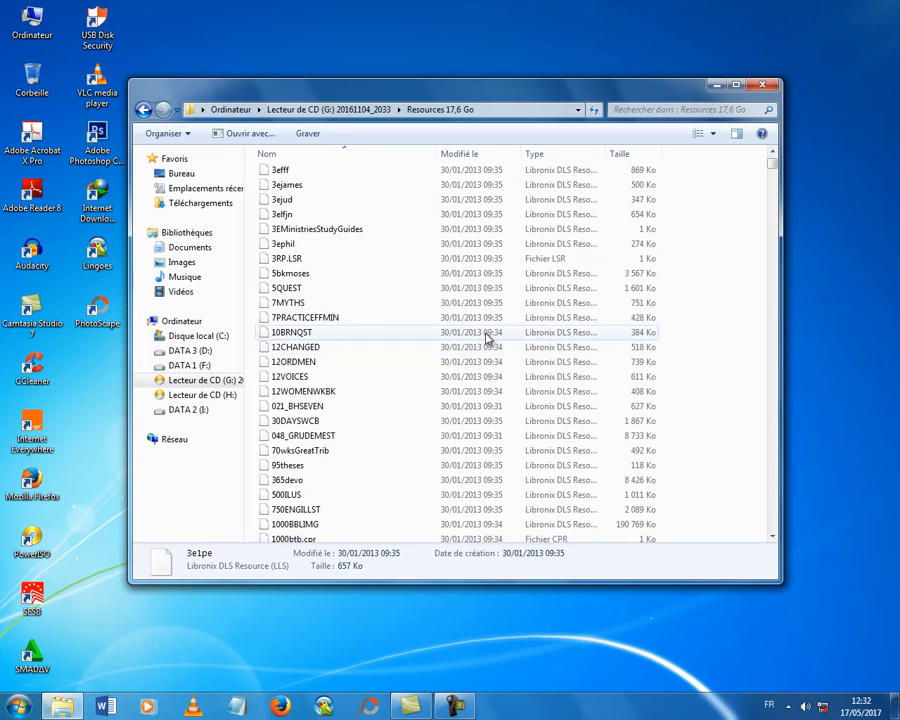
left_click_drag(706, 168, 418, 392)
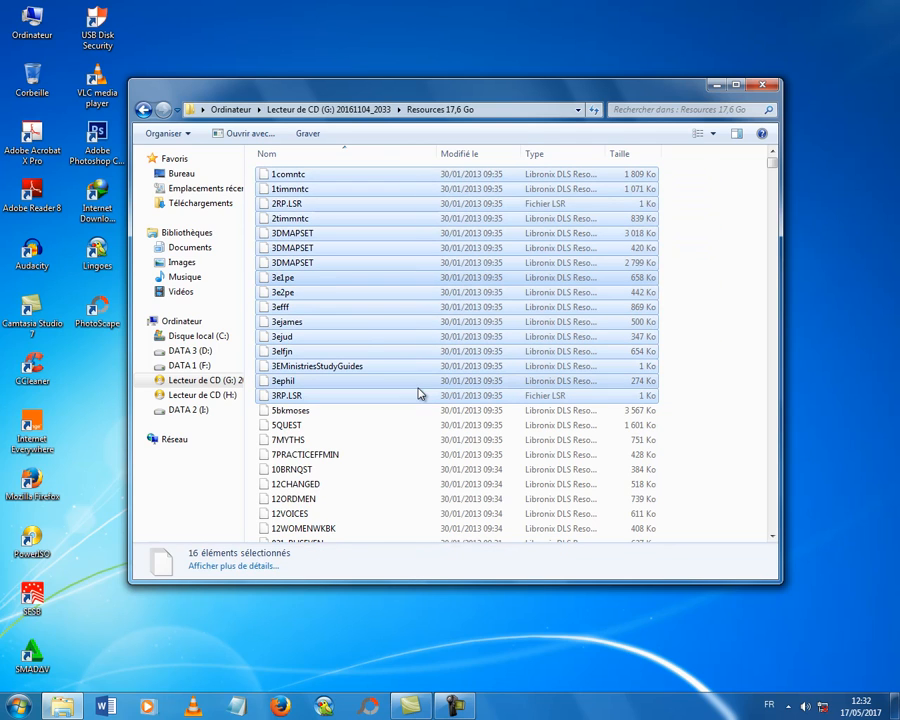
key("ctrl+a")
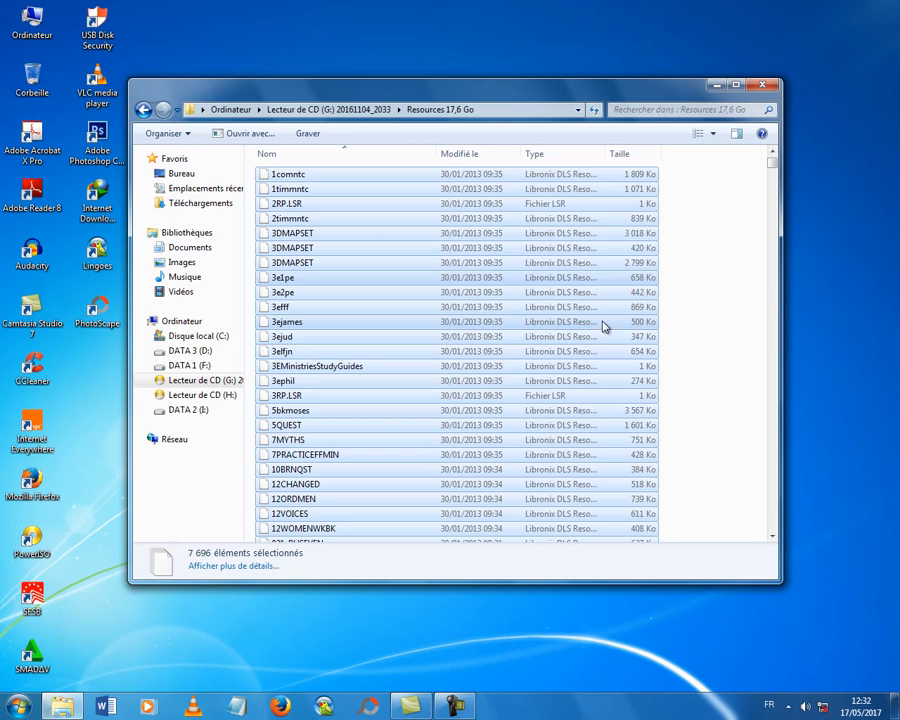
Go to Disque local (C:) and open the Program Files (x86) folder
left_click(221, 324)
double_click(366, 184)
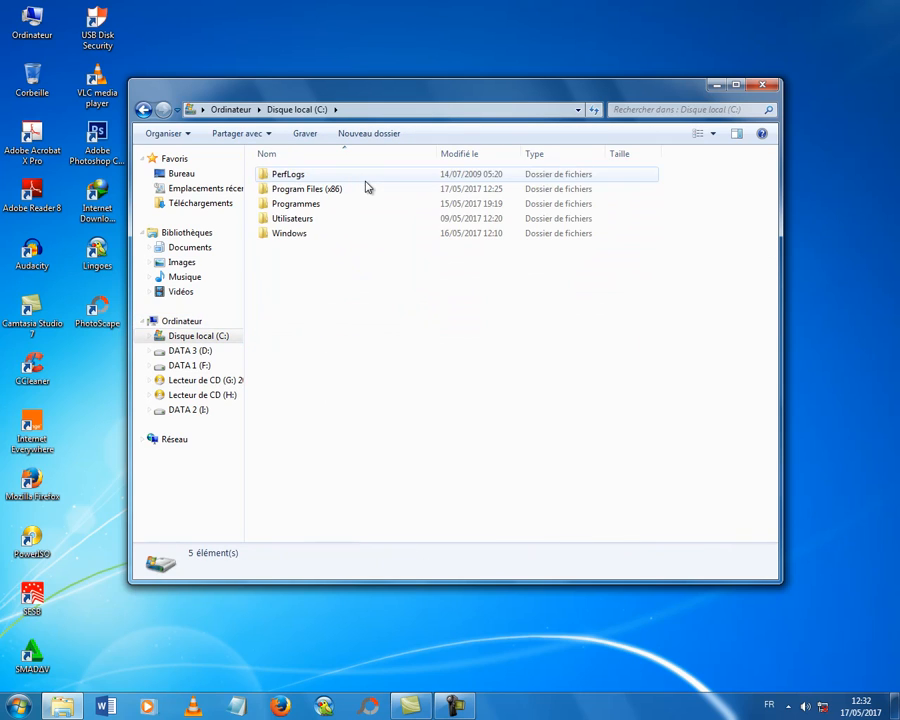
left_click(366, 194)
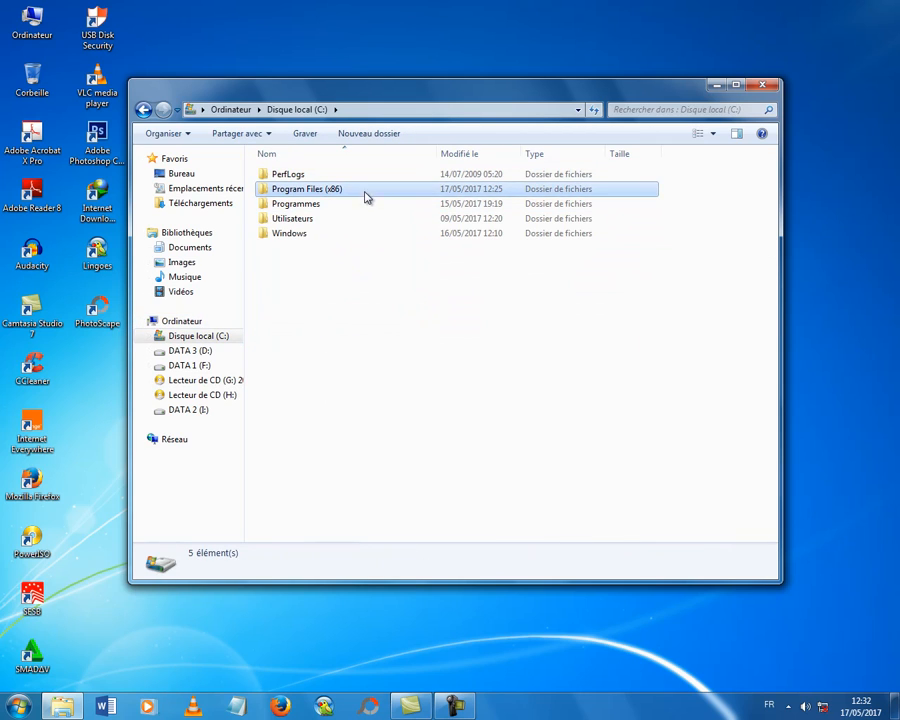
left_click(362, 214)
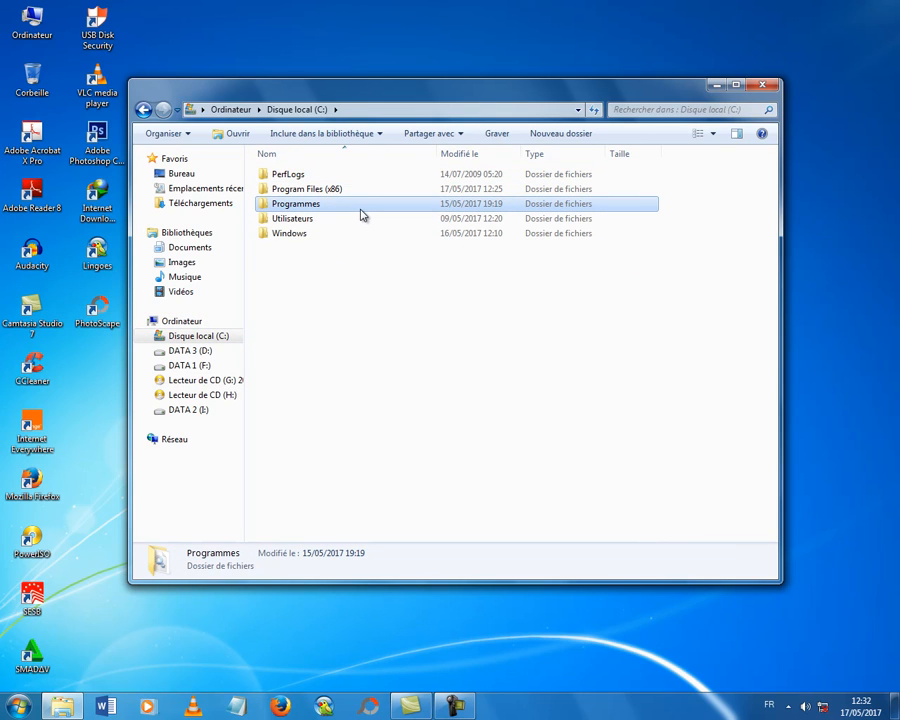
left_click(360, 194)
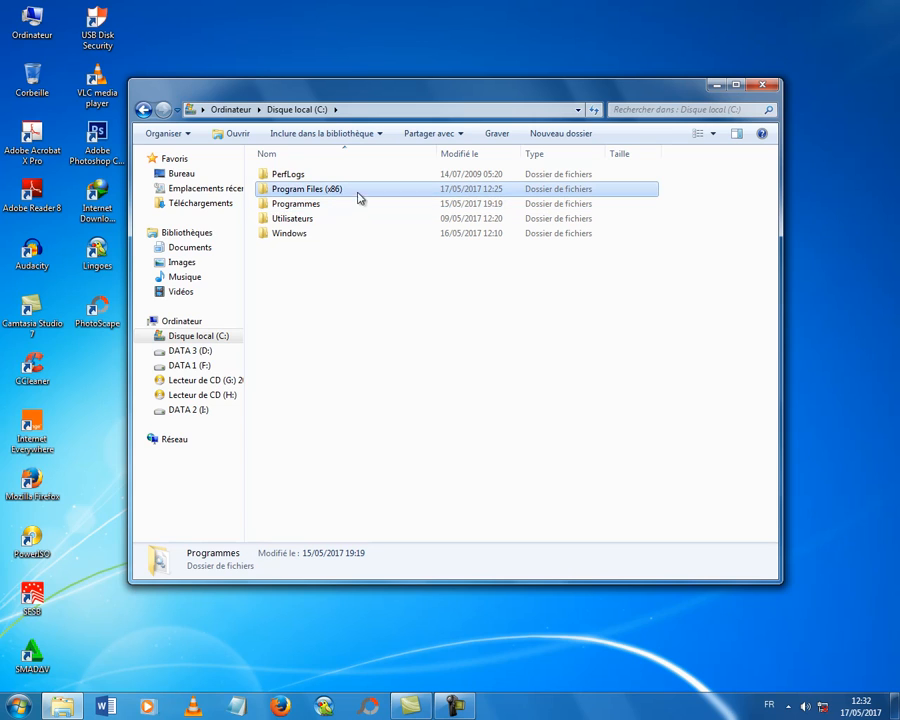
left_click(358, 201)
left_click(357, 191)
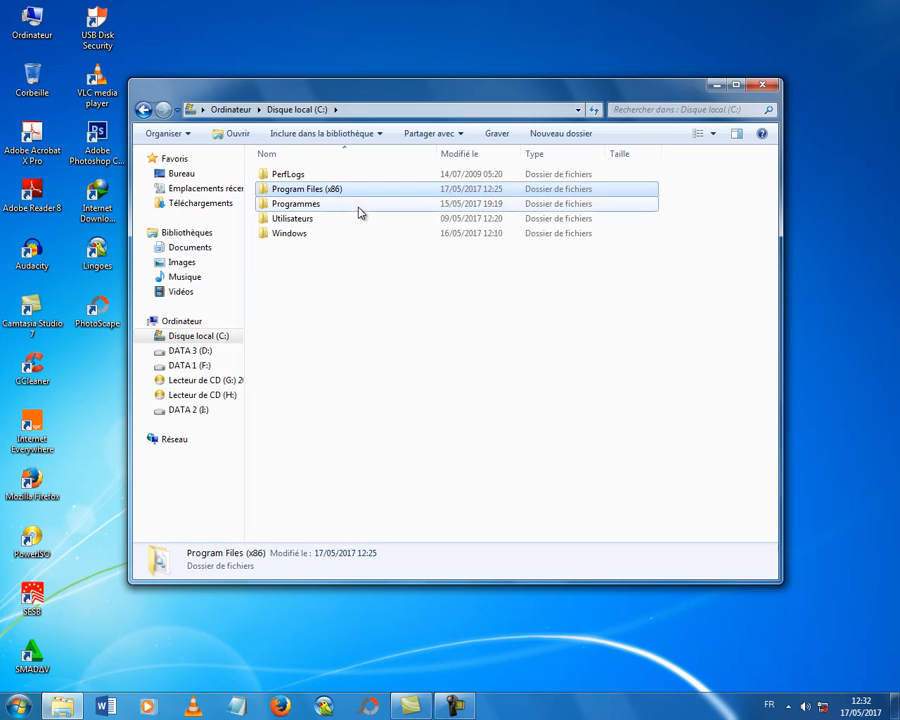
left_click(359, 210)
left_click(308, 194)
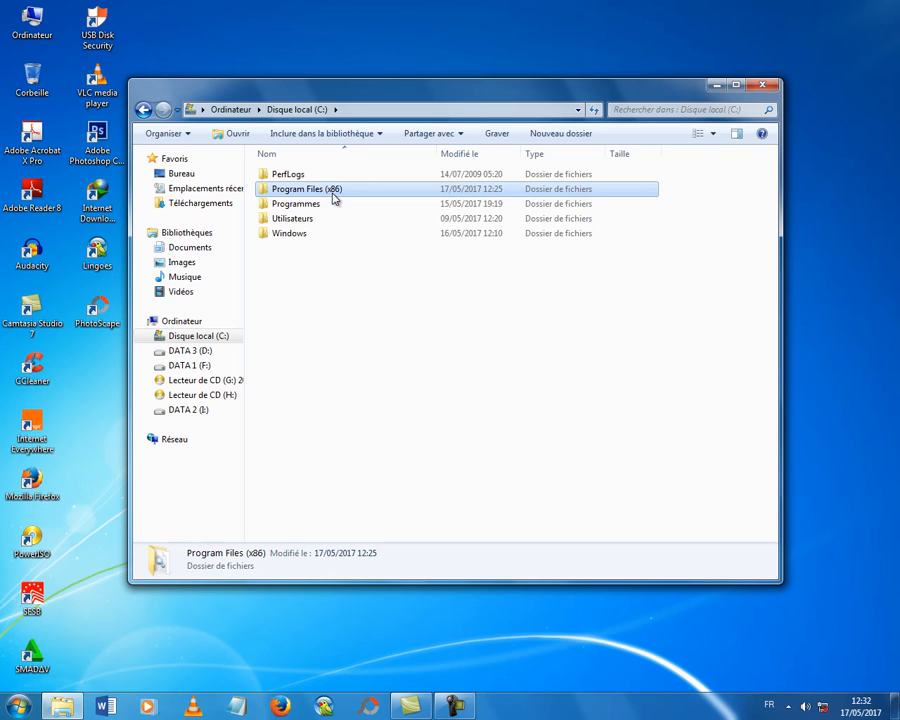
double_click(360, 195)
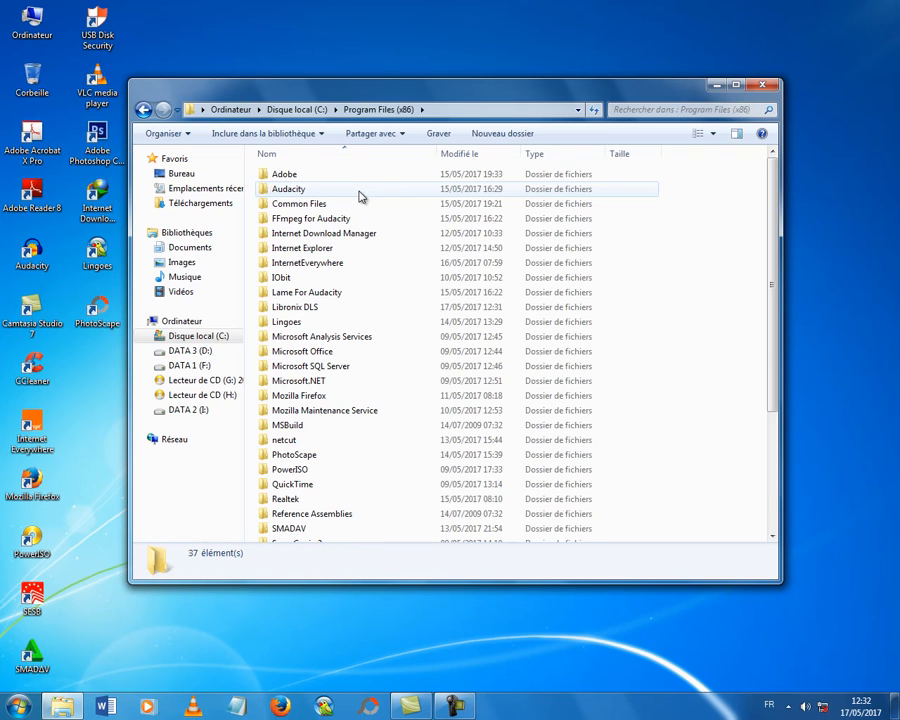
Open the Resources folder inside Libronix DLS and paste the copied resource files into it
left_click(330, 310)
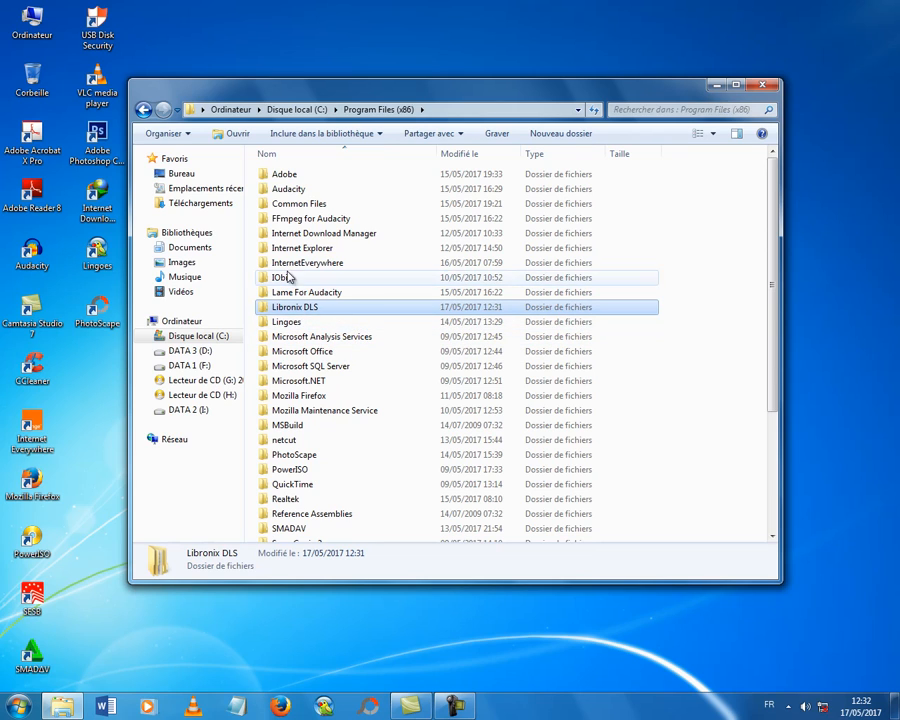
double_click(376, 312)
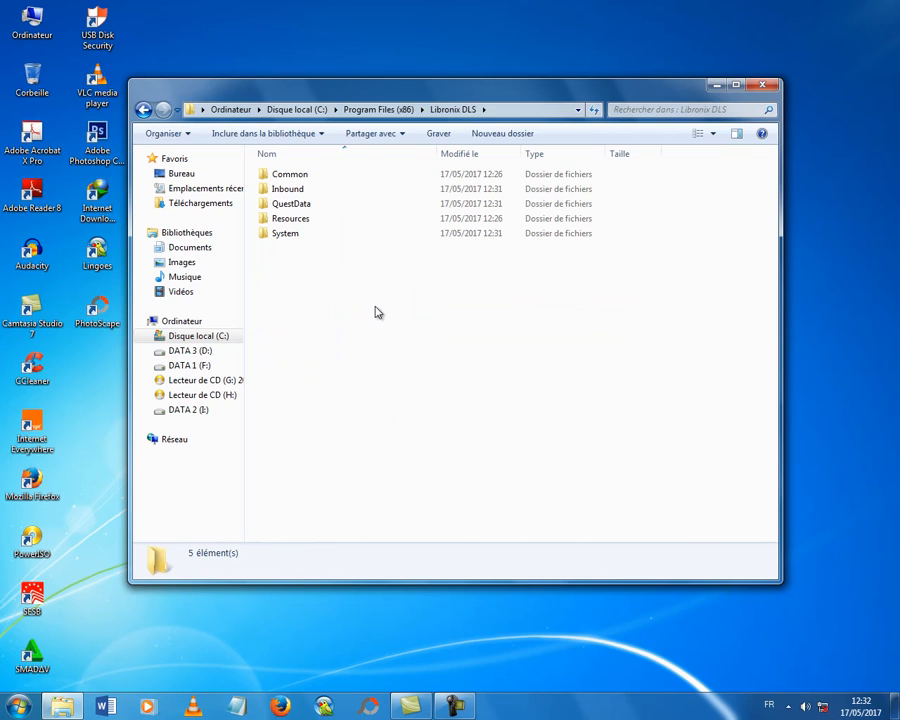
left_click(340, 222)
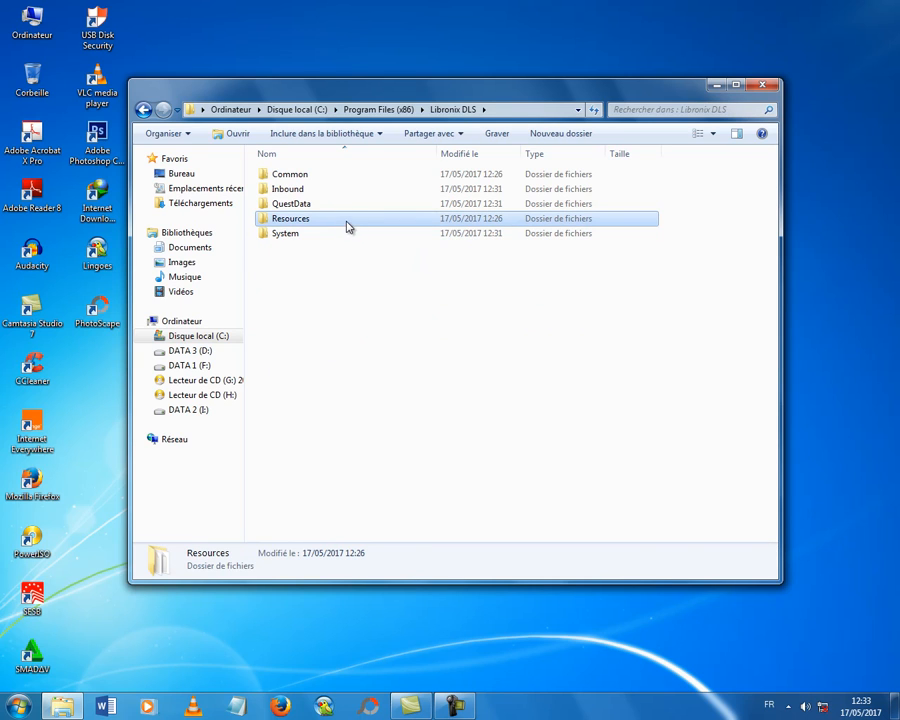
double_click(348, 227)
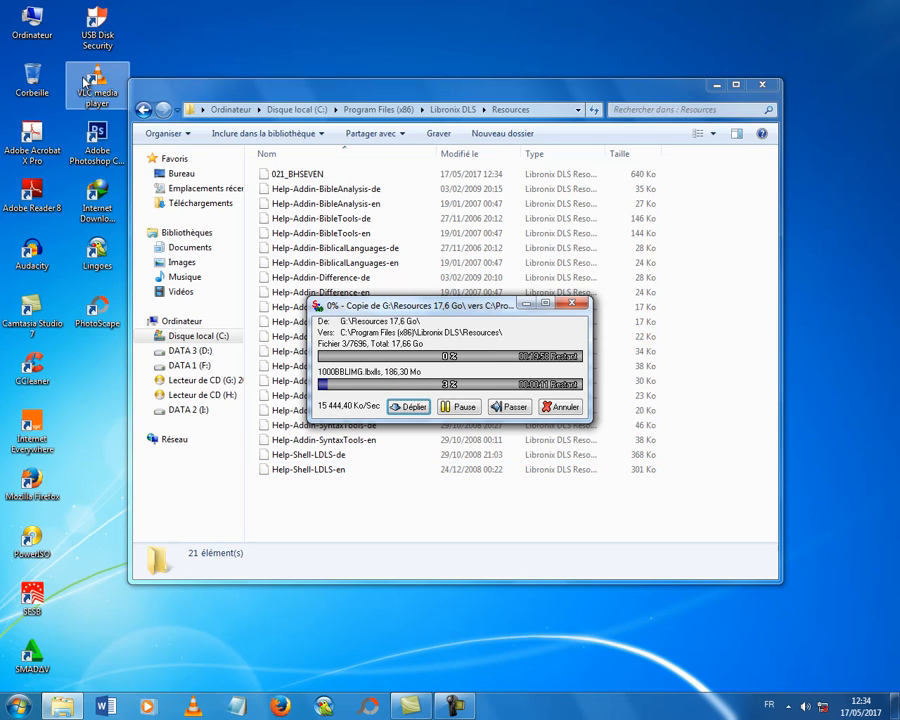
Return to the Libronix DLS folder while the files copy, and reposition the folder and copy progress windows
left_click(143, 110)
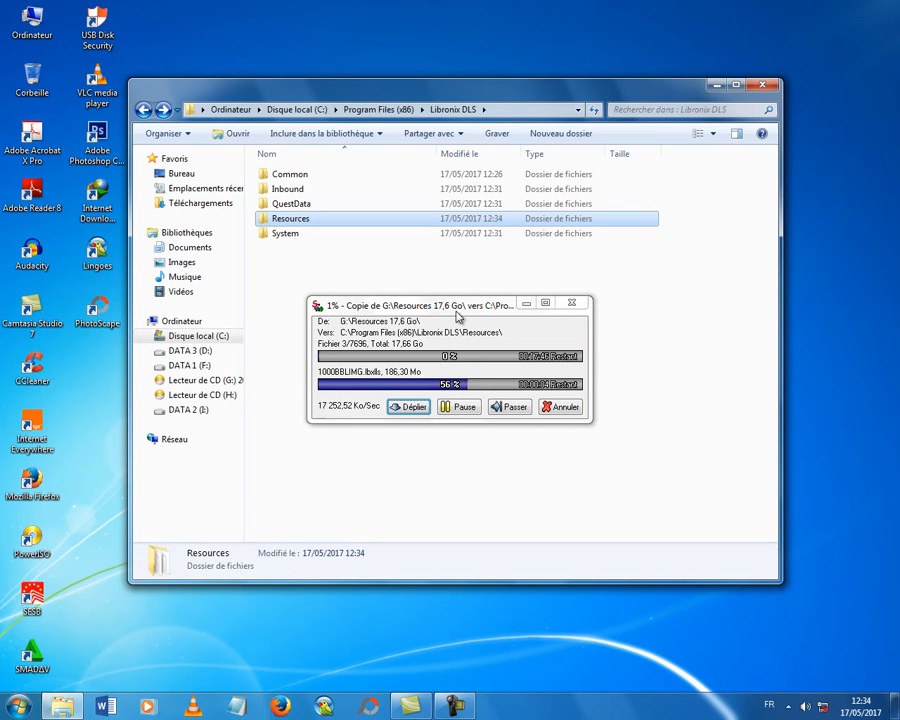
left_click_drag(460, 310, 470, 297)
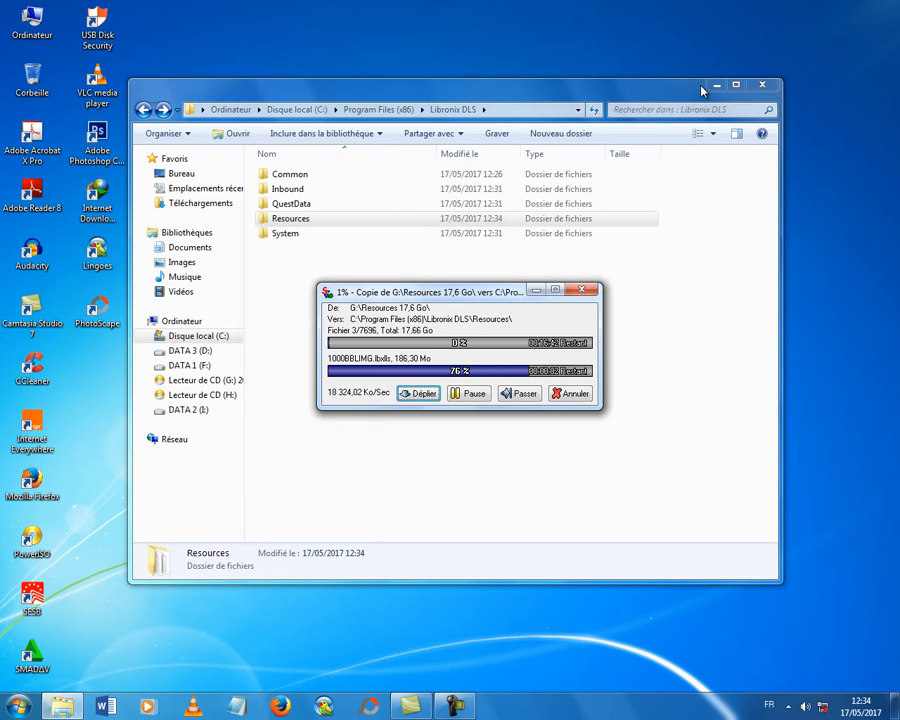
left_click_drag(679, 100, 714, 64)
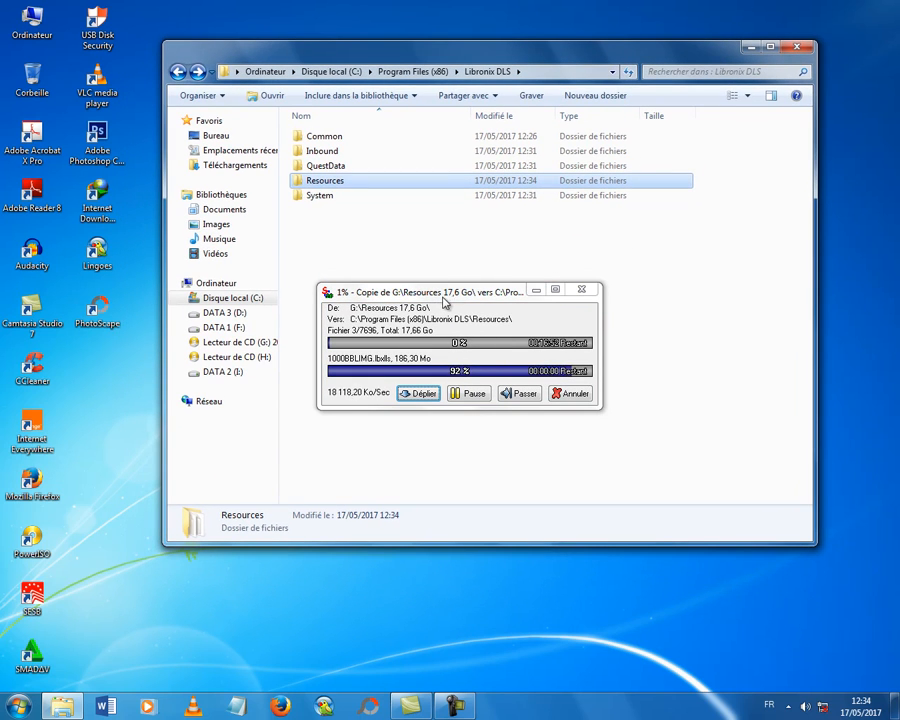
left_click_drag(442, 300, 474, 256)
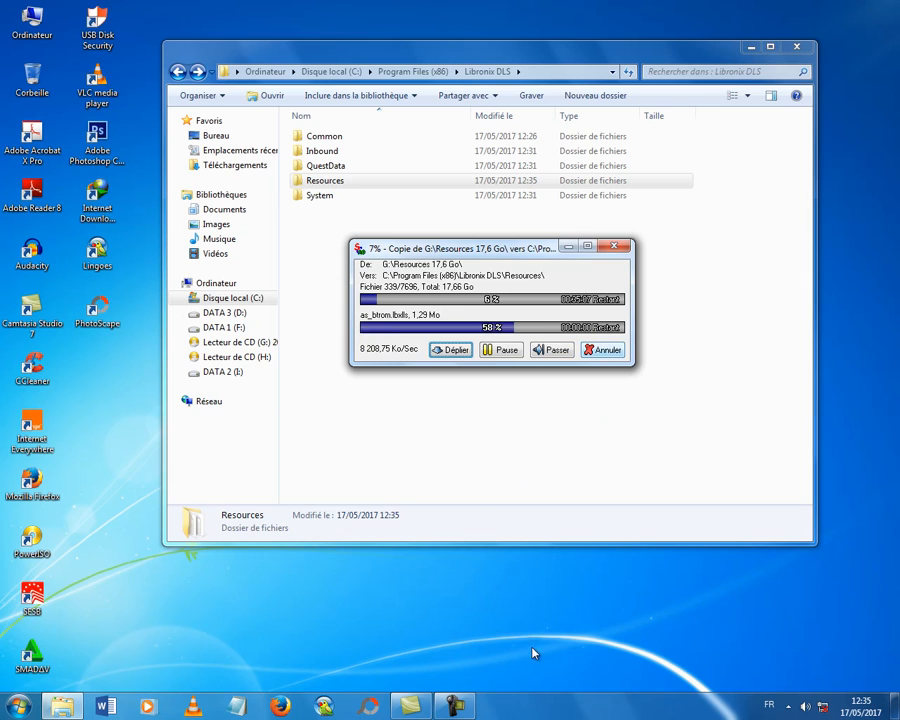
left_click(453, 706)
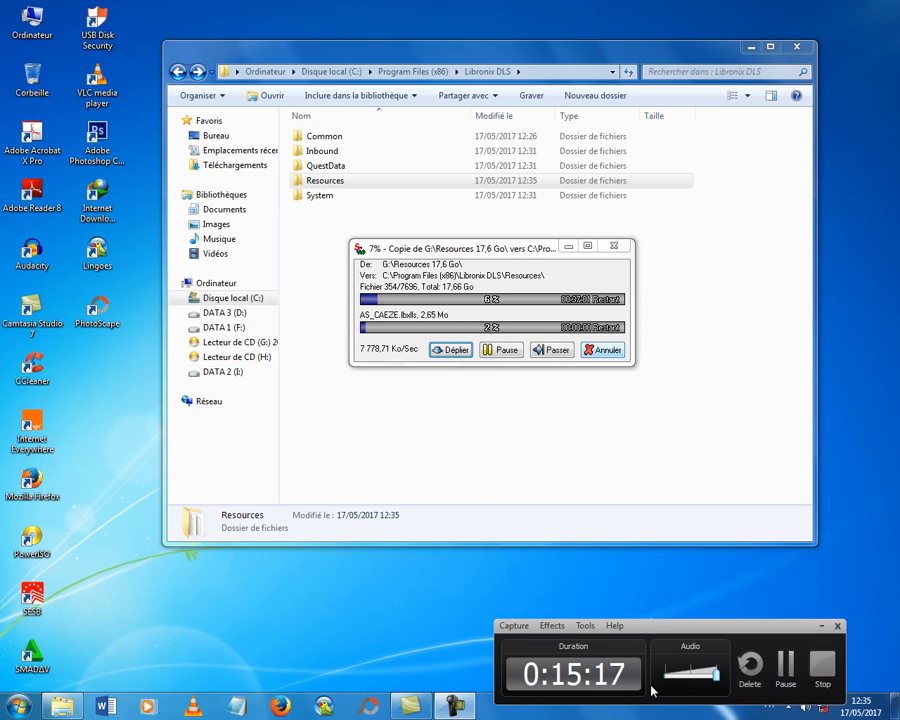
left_click(789, 664)
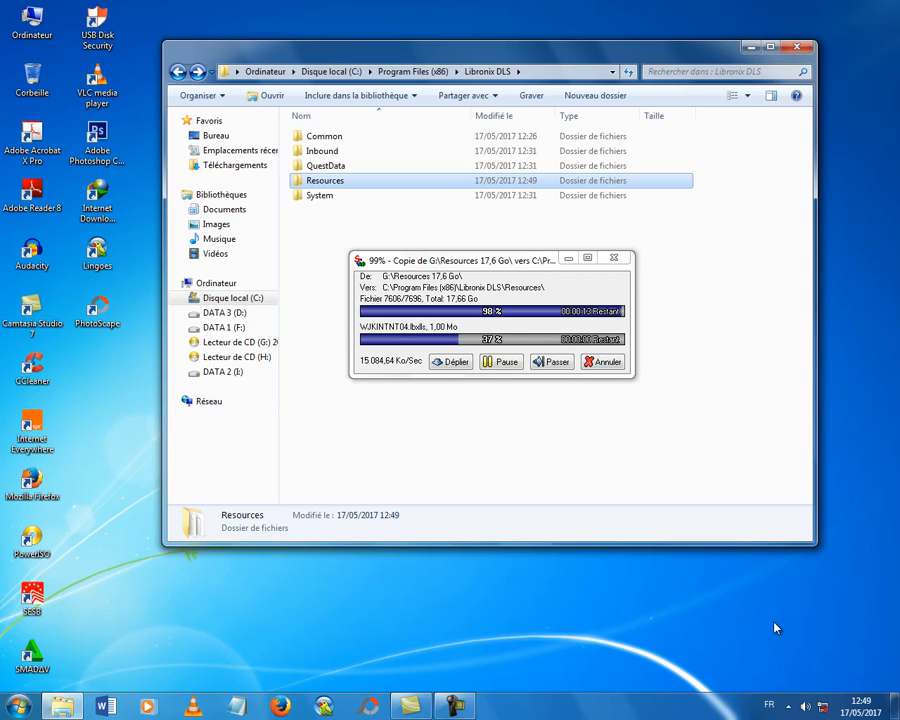
left_click(776, 628)
key("Menu")
key("u")
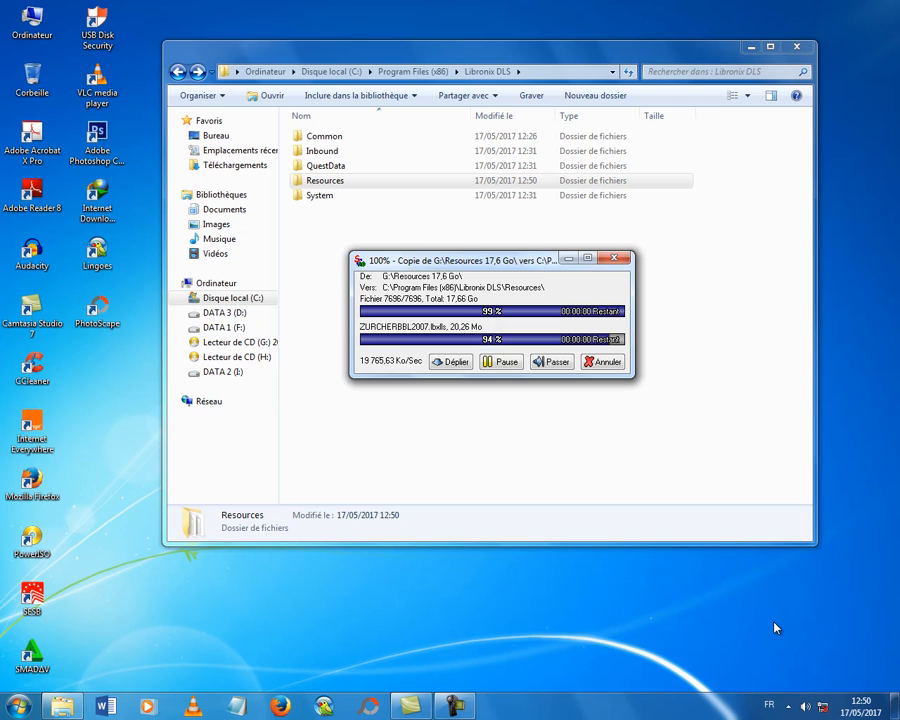
Close the Libronix DLS folder window once the copy has finished and refresh the desktop
left_click(797, 47)
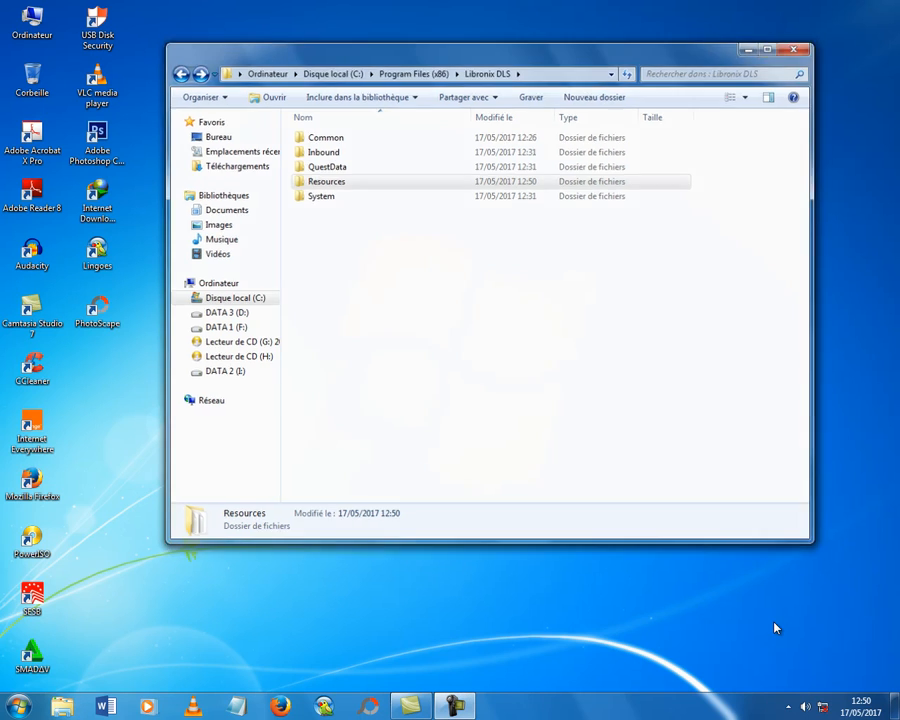
right_click(328, 256)
left_click(400, 297)
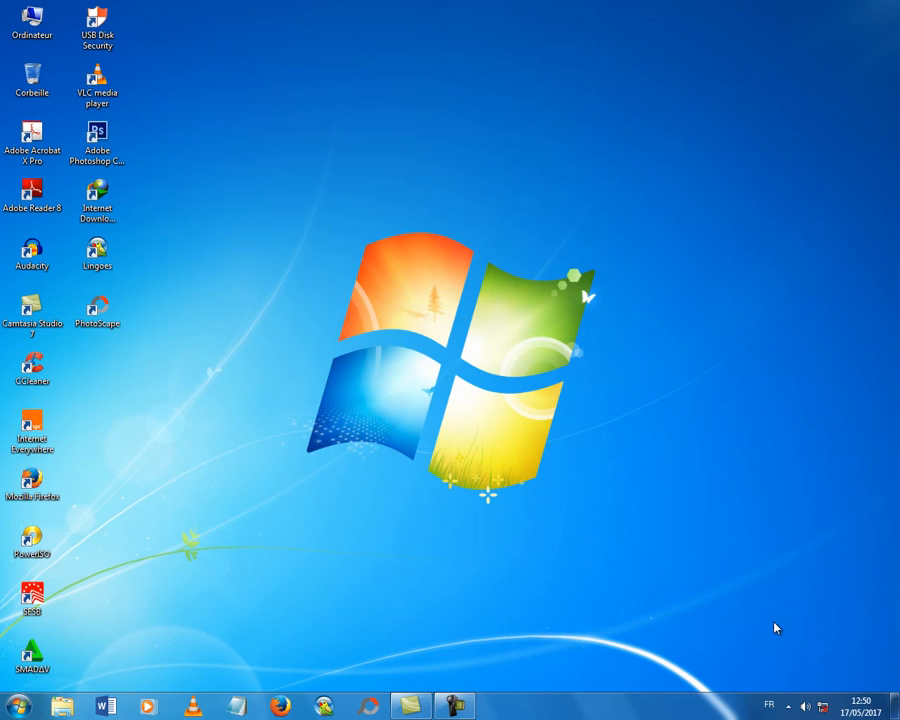
right_click(289, 241)
left_click(345, 281)
right_click(261, 346)
left_click(302, 385)
Open the Logiciel\Religious\Libronix folder on DATA 2 (I:) in a new Explorer window and select the SESB installation image
left_click(62, 706)
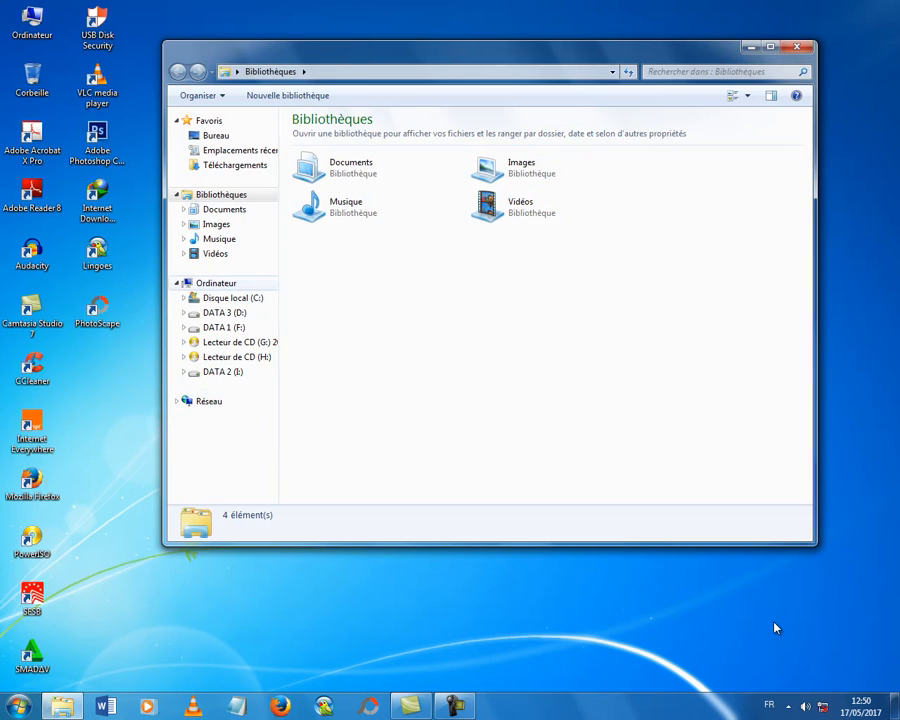
left_click(222, 371)
double_click(307, 134)
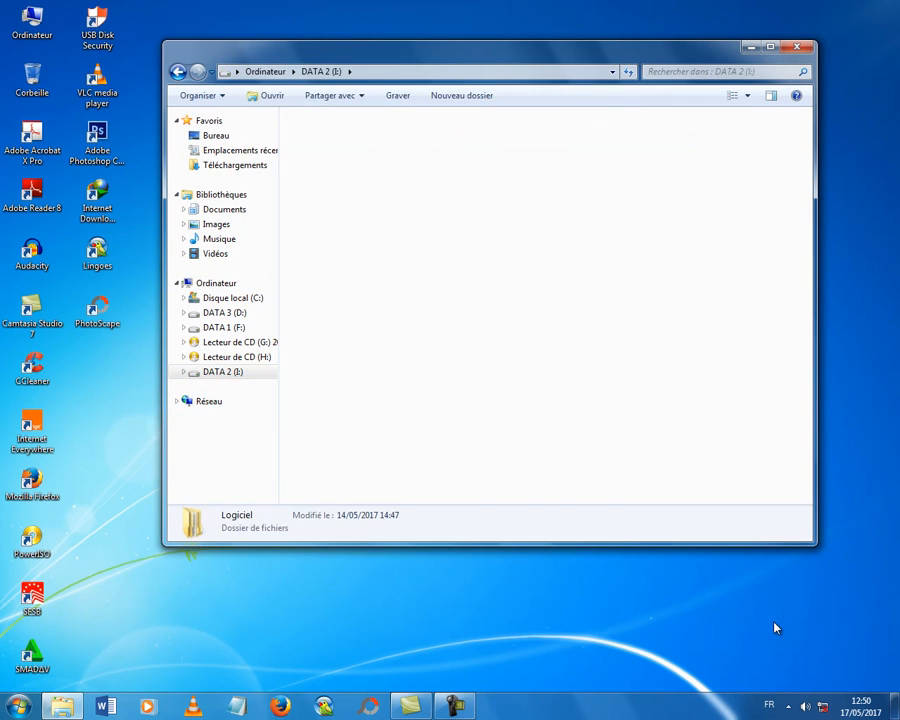
double_click(323, 416)
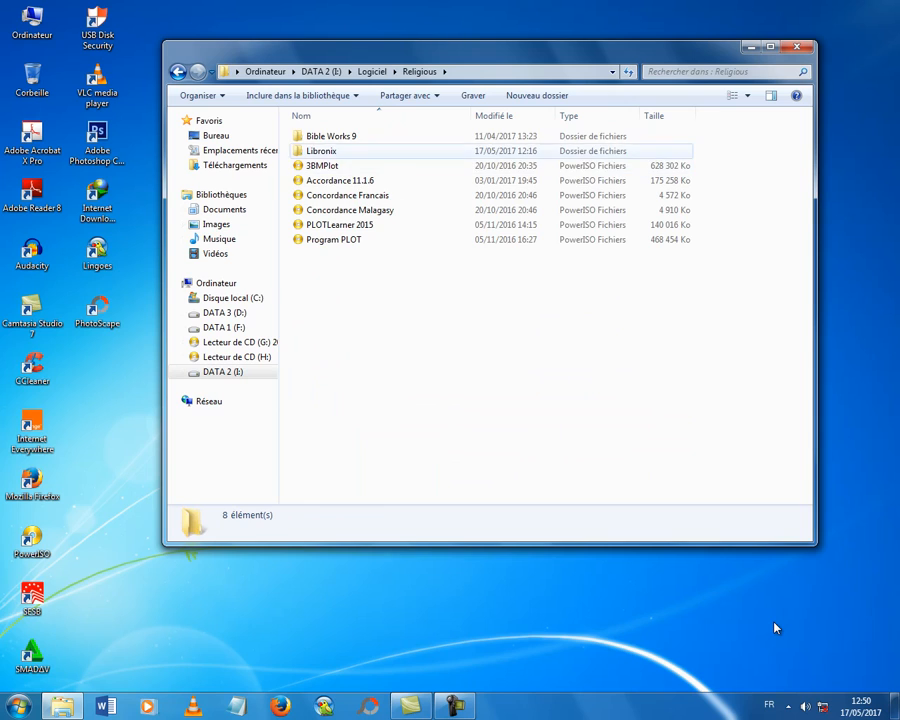
double_click(318, 150)
left_click(337, 181)
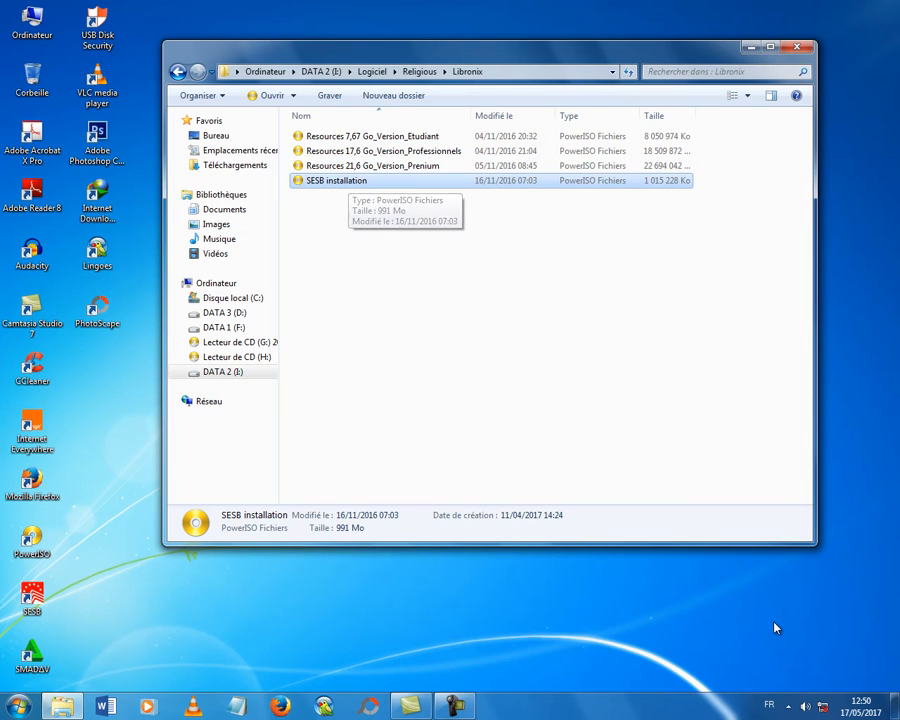
Mount the SESB installation image in virtual drive G: with PowerISO and show the SESB_3.0 disc's contents
right_click(349, 181)
mouse_move(391, 371)
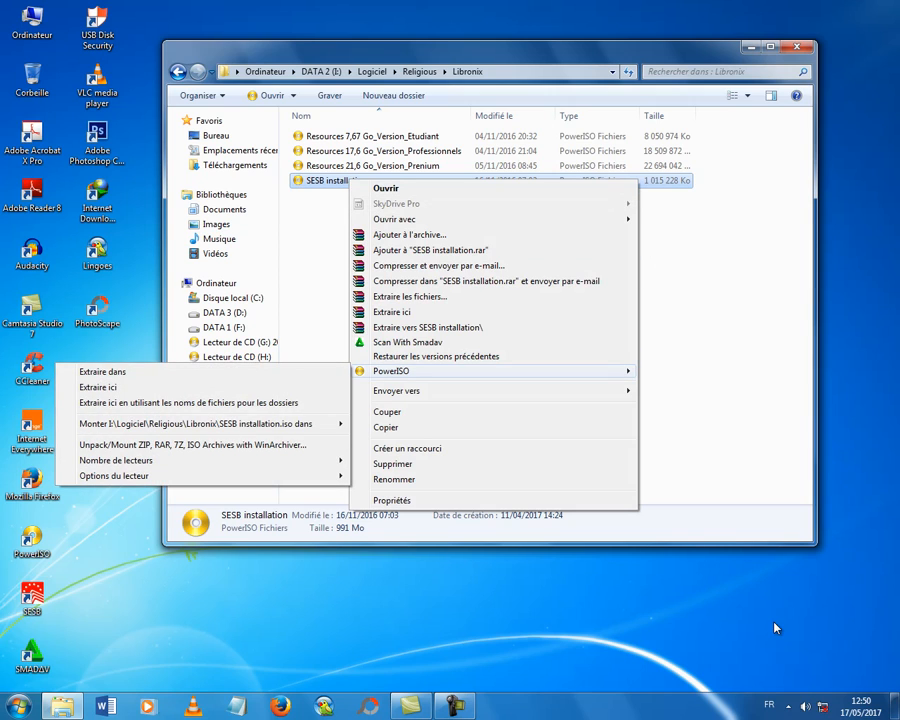
mouse_move(250, 424)
left_click(530, 424)
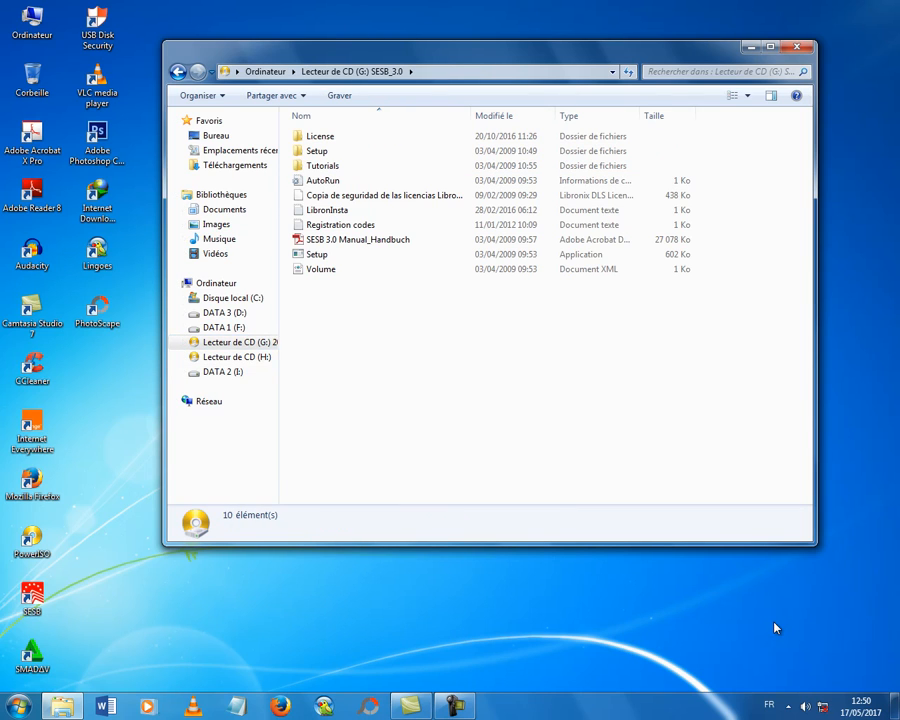
Open the Registration codes text file from the SESB_3.0 disc, move its window aside and minimize the folder window
left_click(341, 225)
left_click(328, 210)
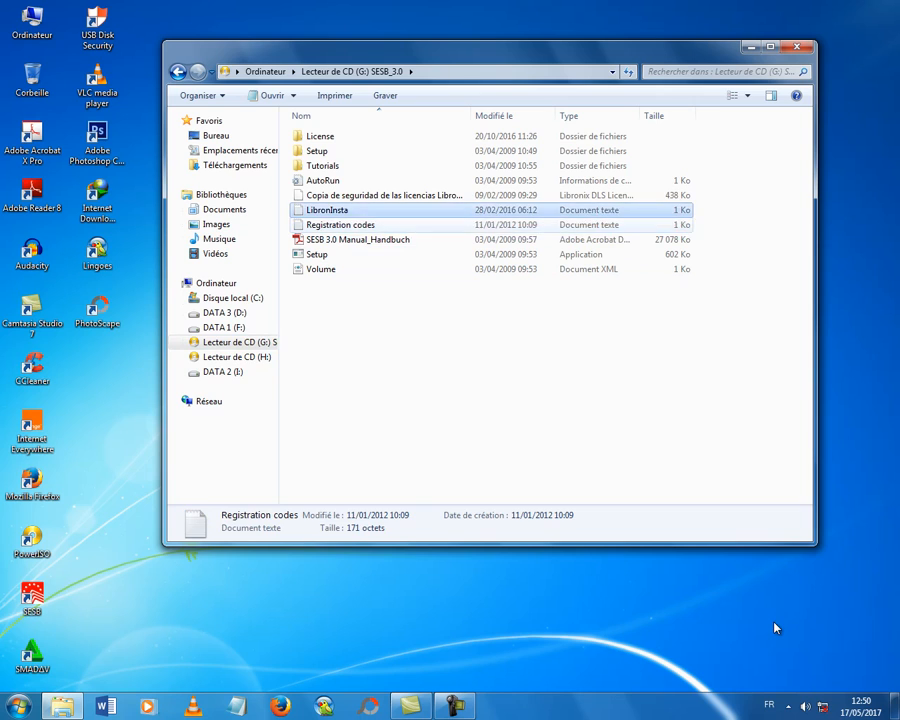
key("Down")
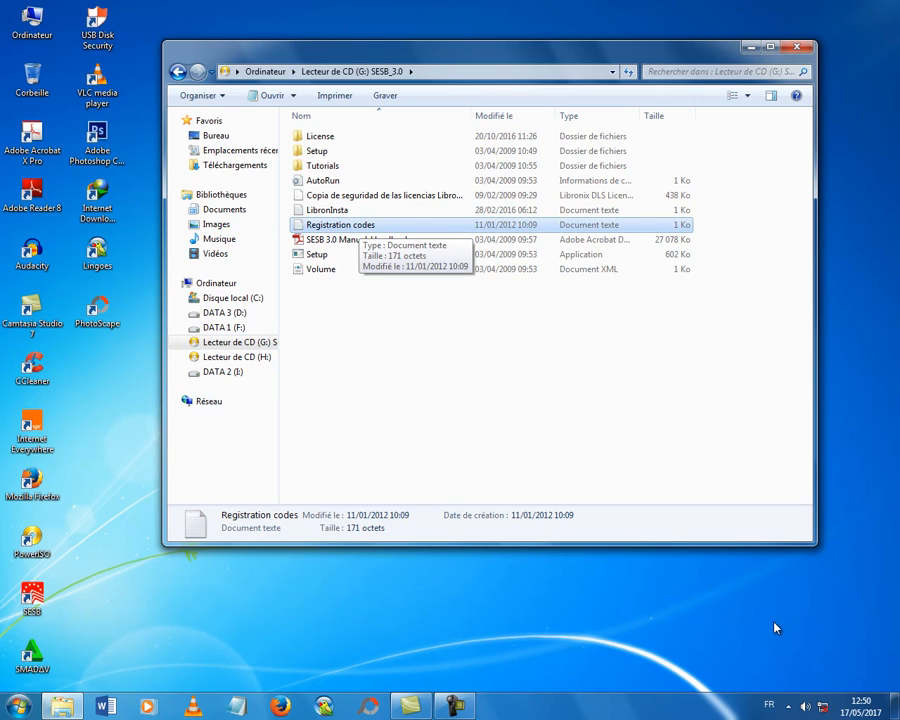
key("Return")
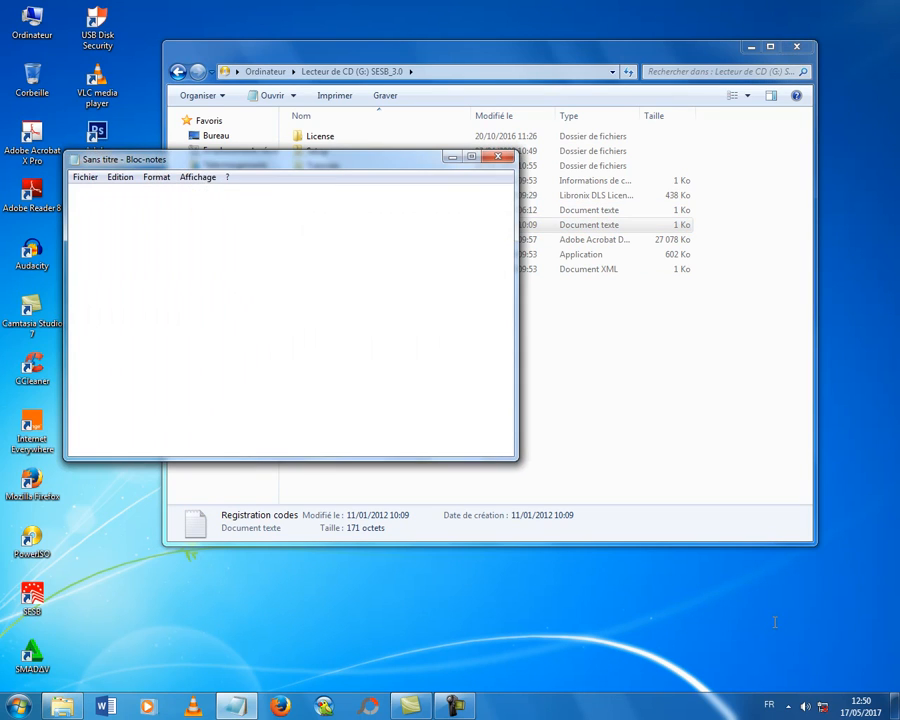
mouse_move(300, 159)
left_mouse_down()
mouse_move(517, 299)
mouse_move(545, 300)
mouse_move(680, 382)
left_mouse_up()
left_click(751, 47)
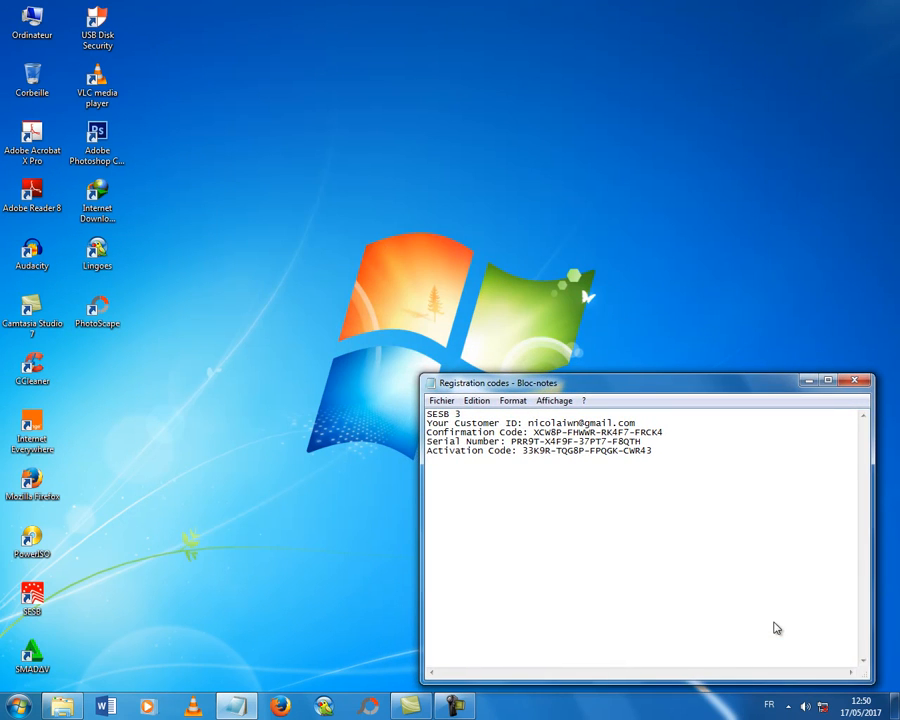
Refresh the desktop and start SESB, minimizing the Registration codes window while the program loads
right_click(143, 440)
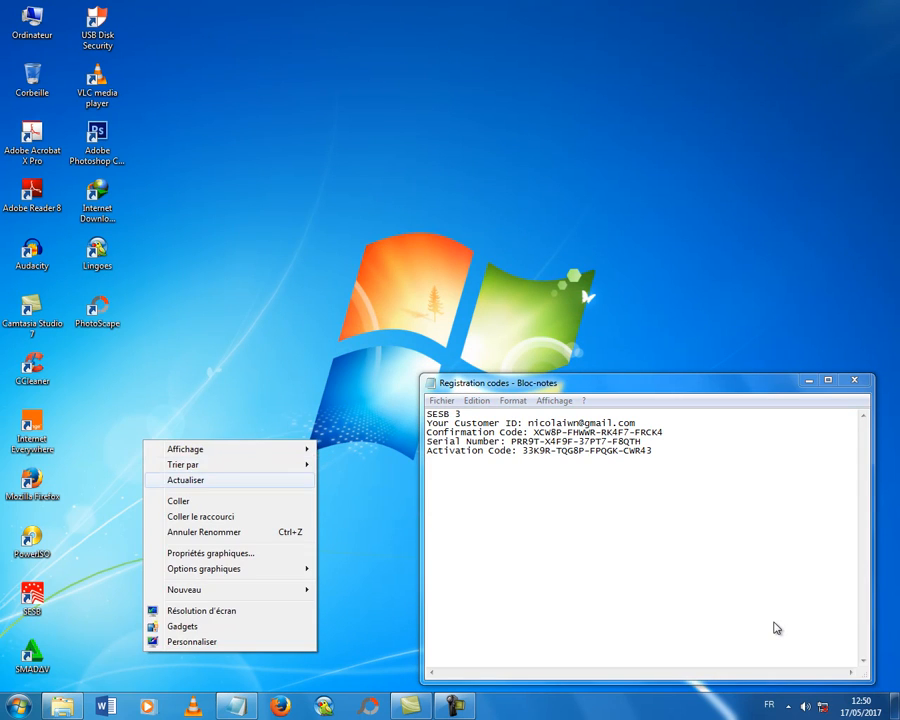
left_click(185, 480)
double_click(32, 598)
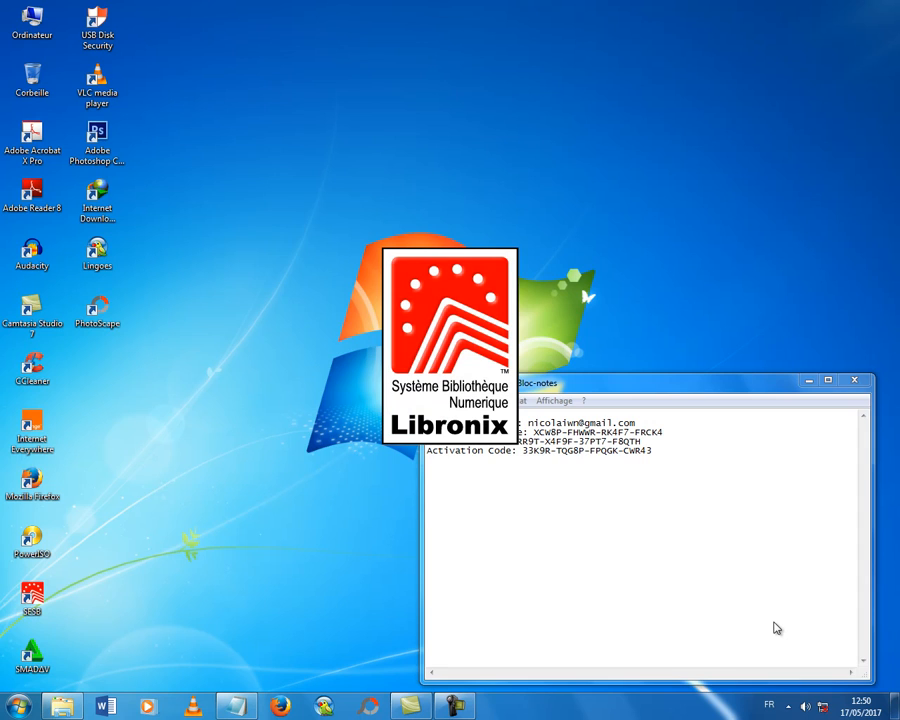
left_click(809, 380)
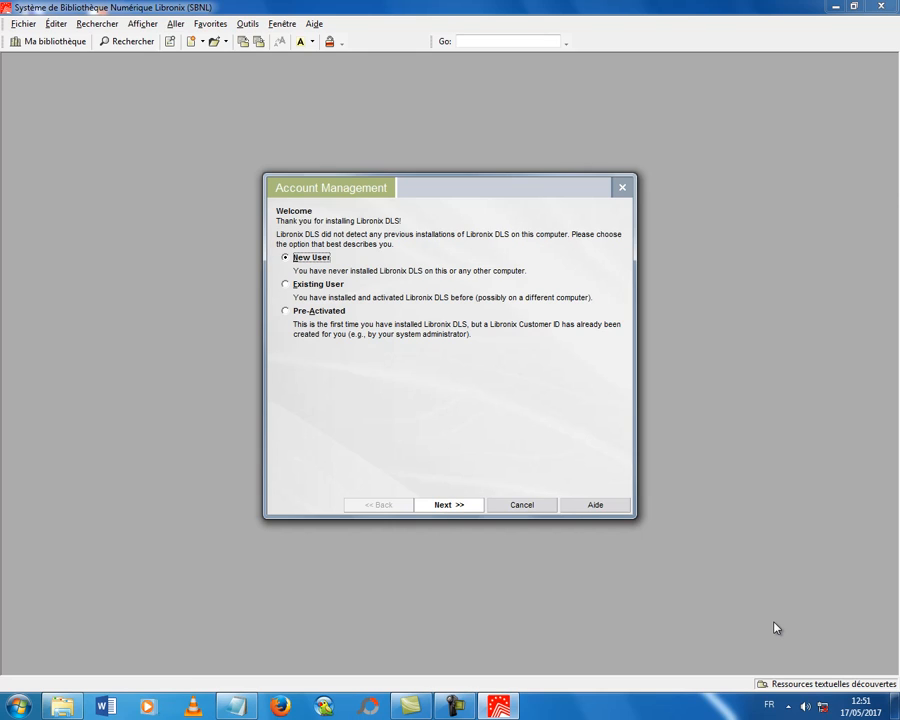
Continue the Account Management setup as a New User and bring the Registration codes text file to the front
key("Return")
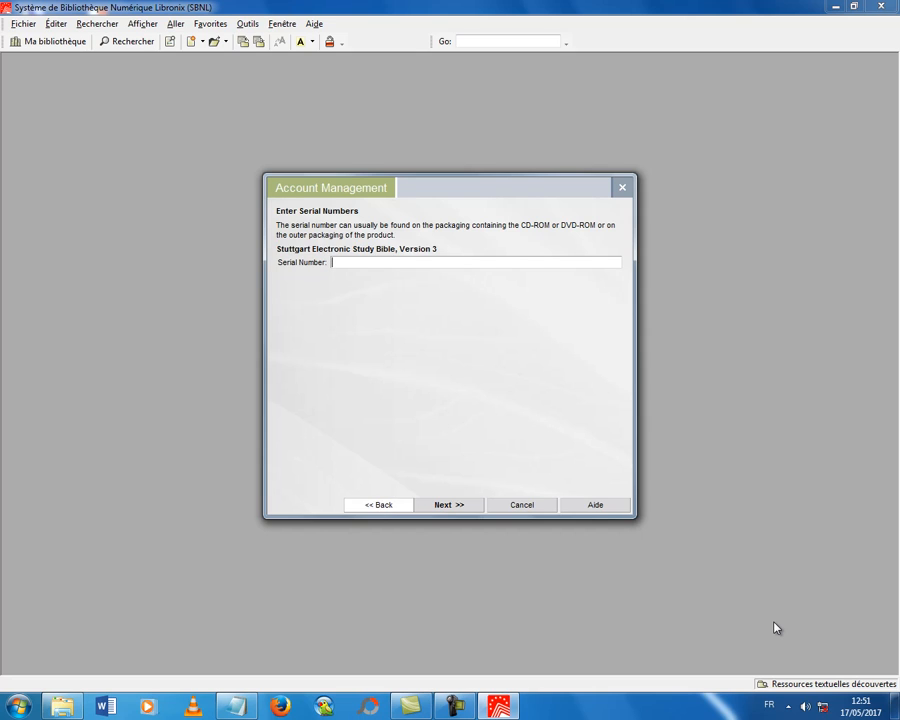
key("super+5")
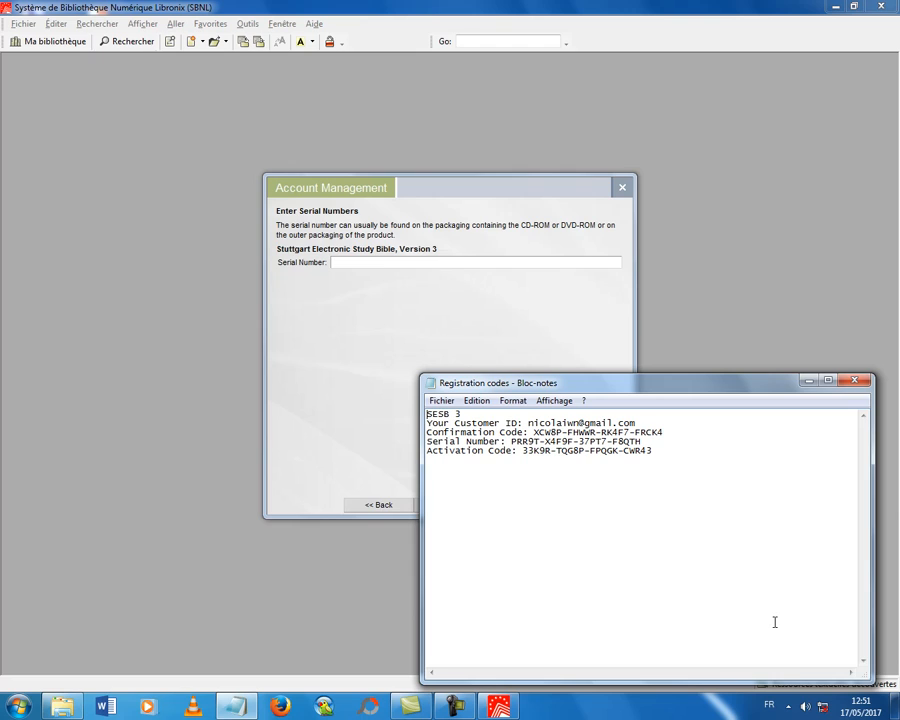
key("shift+Right")
key("shift+Right")
key("shift+Right")
key("shift+Right")
key("shift+Right")
left_click(525, 441)
mouse_move(653, 451)
left_mouse_down()
mouse_move(517, 441)
mouse_move(489, 423)
left_mouse_up()
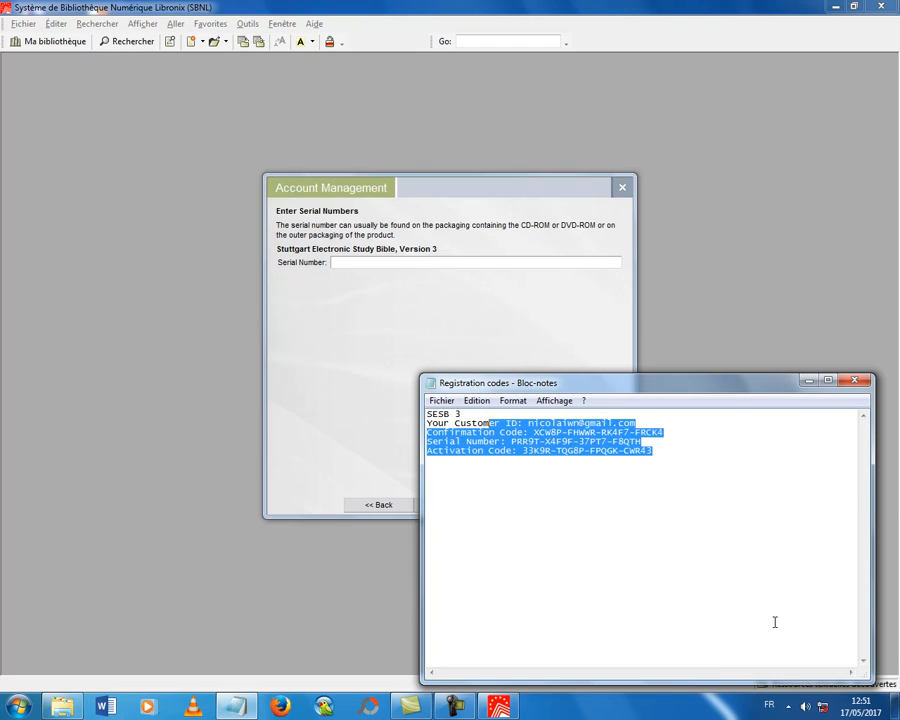
left_click(775, 622)
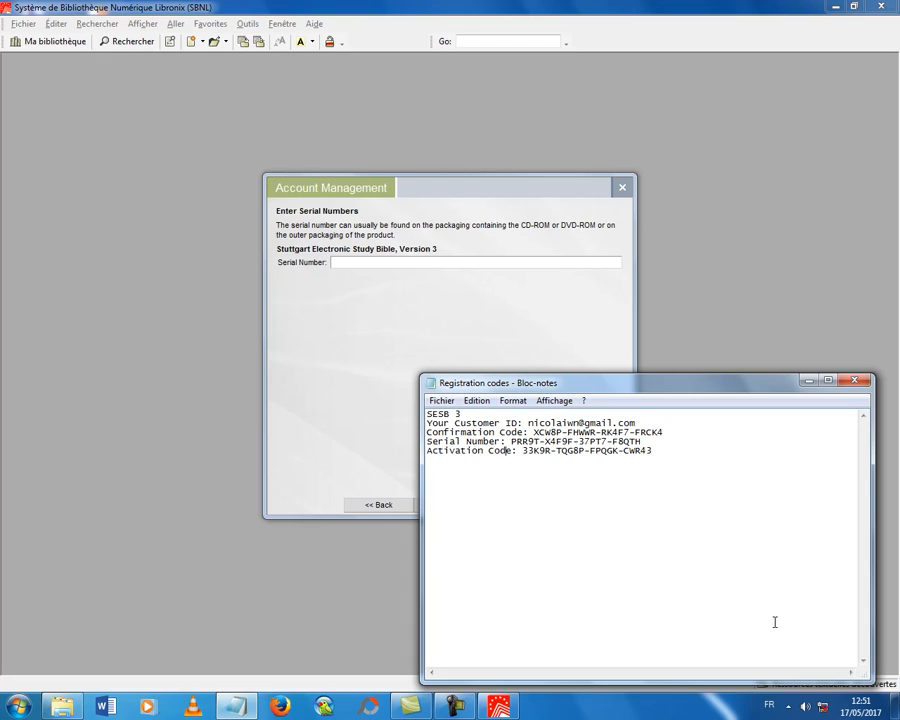
Copy the serial number from the Registration codes file into the Serial Number field for Stuttgart Electronic Study Bible, Version 3, and submit it
key("Up")
key("Right")
key("shift+Right")
key("shift+Right")
key("shift+Right")
key("shift+Right")
key("shift+Right")
key("shift+Right")
key("shift+Right")
key("shift+Right")
key("shift+Right")
key("shift+Right")
key("shift+Right")
key("shift+Right")
key("shift+Right")
key("shift+Right")
key("shift+Right")
key("shift+Right")
key("shift+Right")
key("shift+Right")
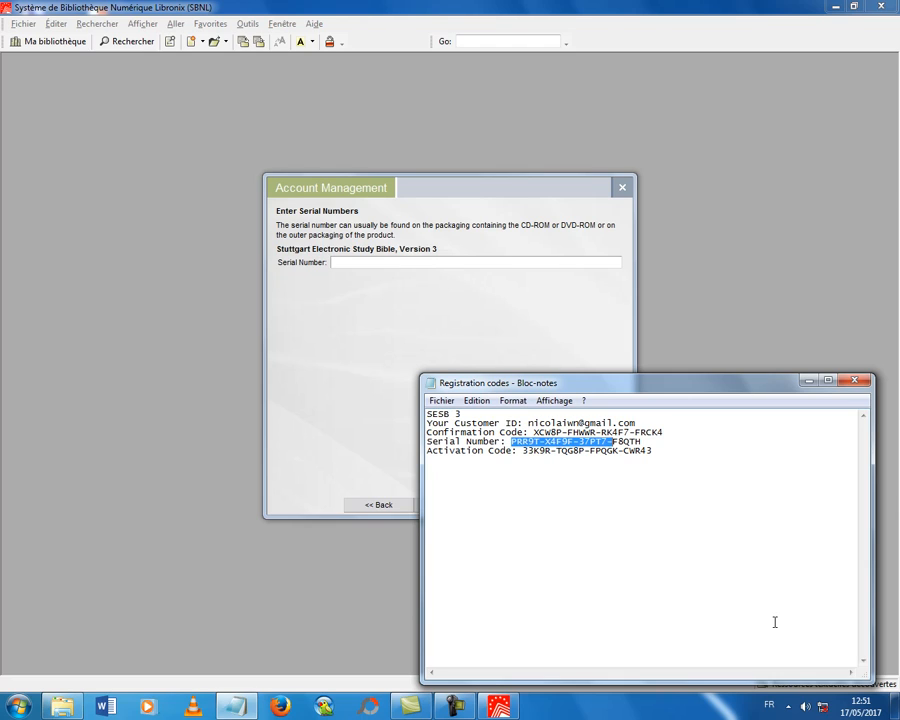
key("shift+Right")
key("shift+Right")
key("shift+Right")
key("shift+Right")
key("shift+Right")
key("ctrl+c")
key("Menu")
key("Down")
key("Down")
key("Return")
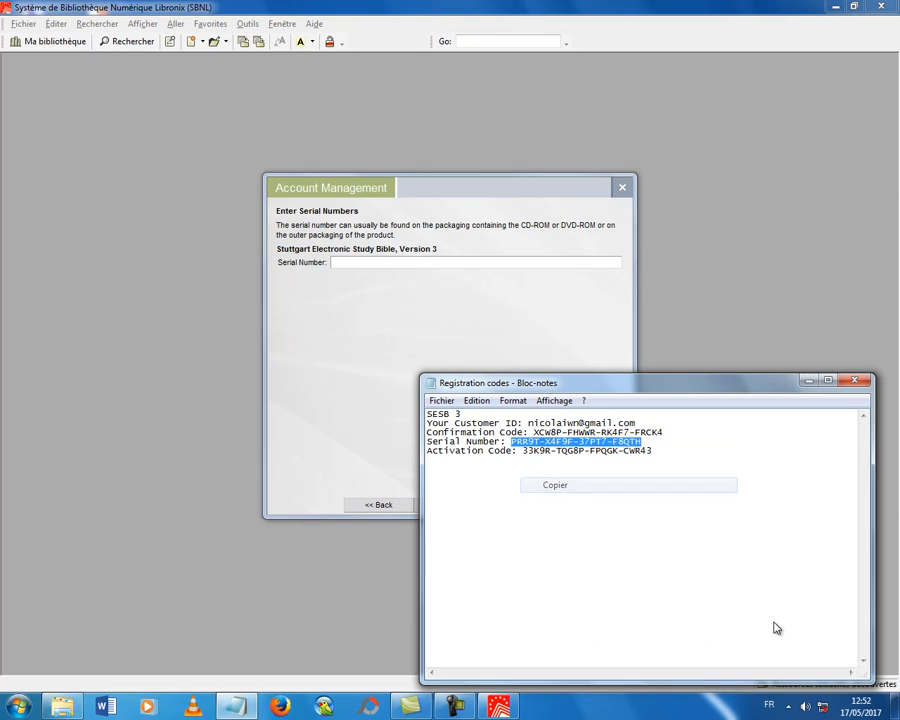
key("alt+Tab")
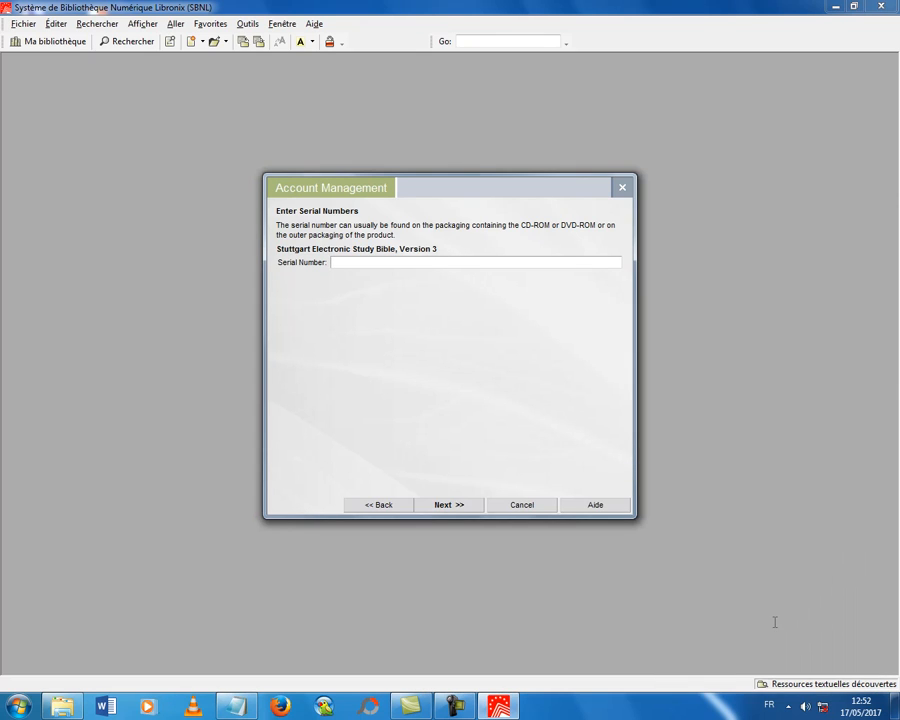
key("ctrl+v")
key("Return")
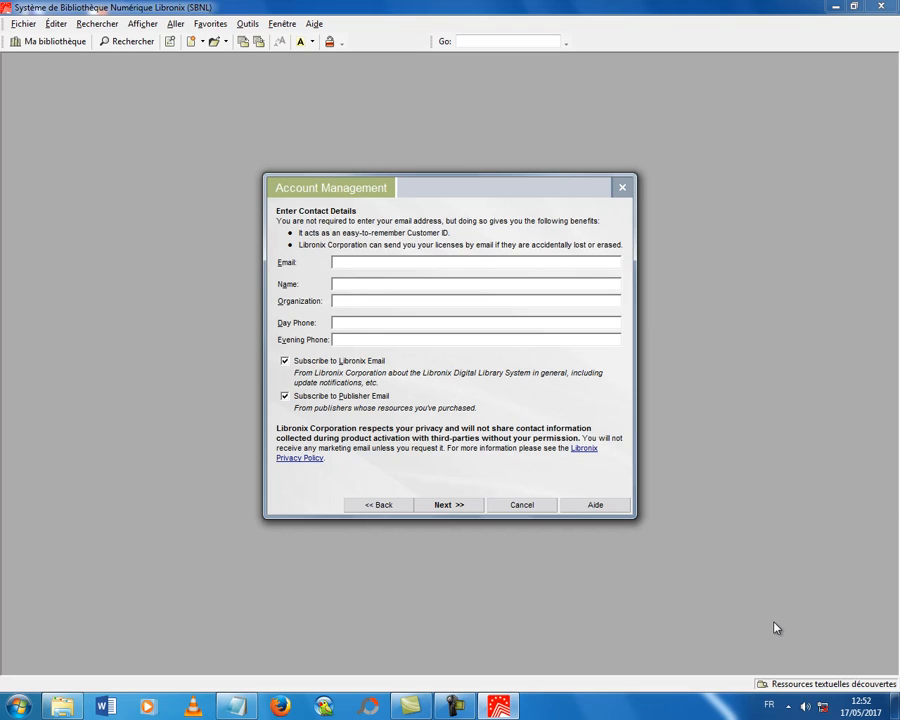
Skip the contact and address details, keeping France (fr) as the country, and dismiss the Windows colour scheme prompt
key("Return")
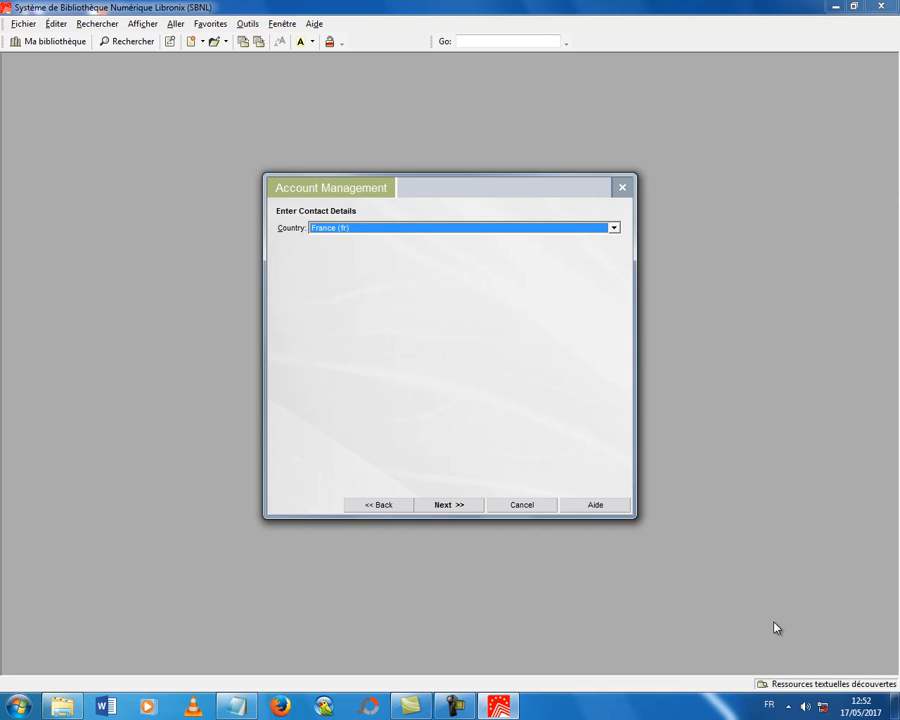
key("Return")
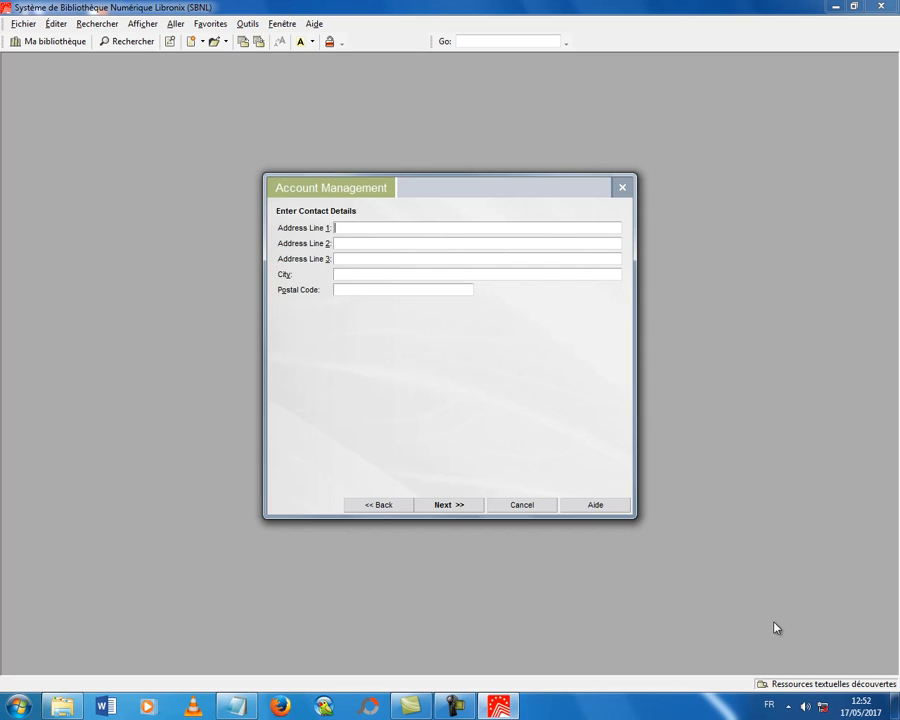
key("Return")
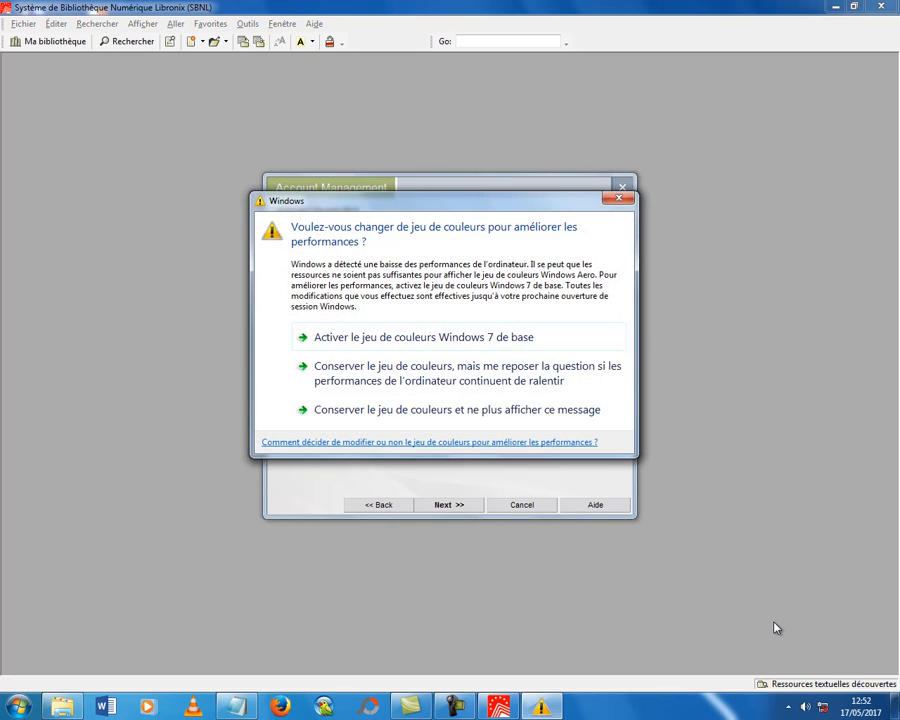
key("Escape")
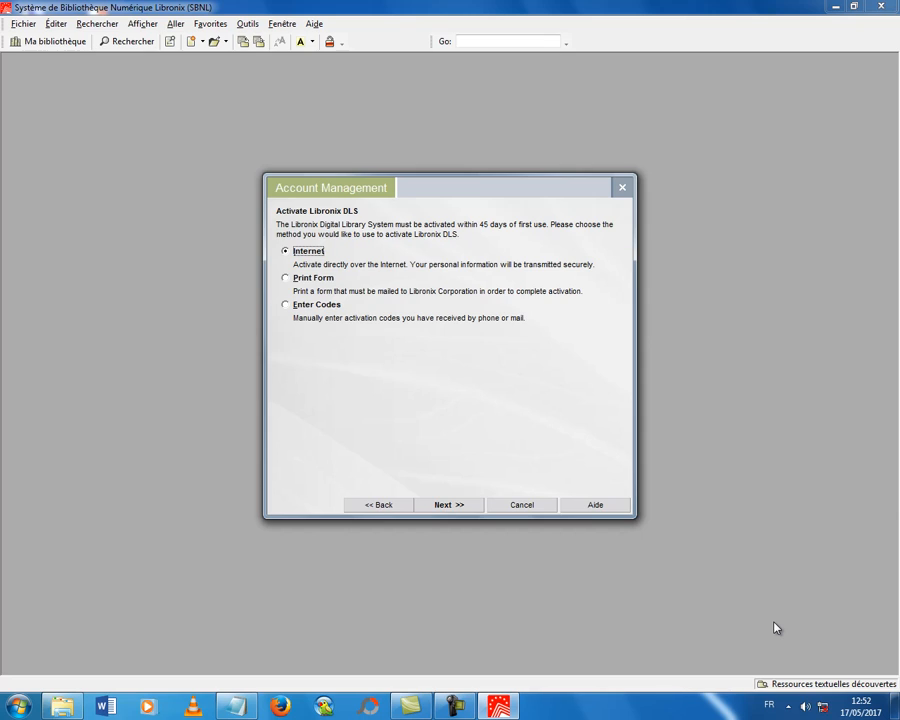
Choose Enter Codes as the Libronix DLS activation method and continue
key("Down")
key("Down")
key("Return")
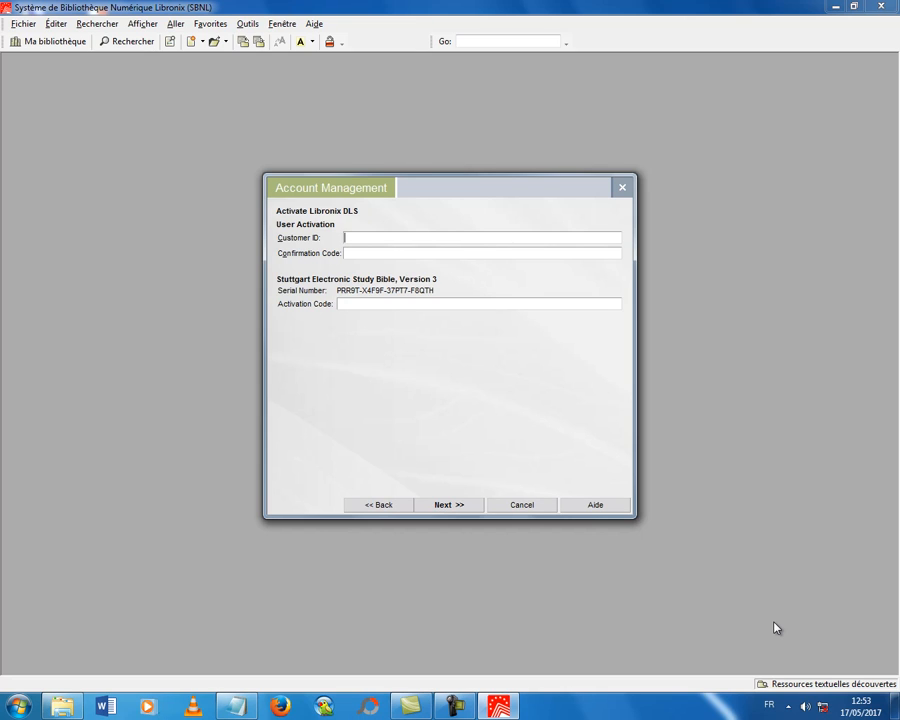
Copy the customer ID from the Registration codes file into the Customer ID field
left_click(237, 706)
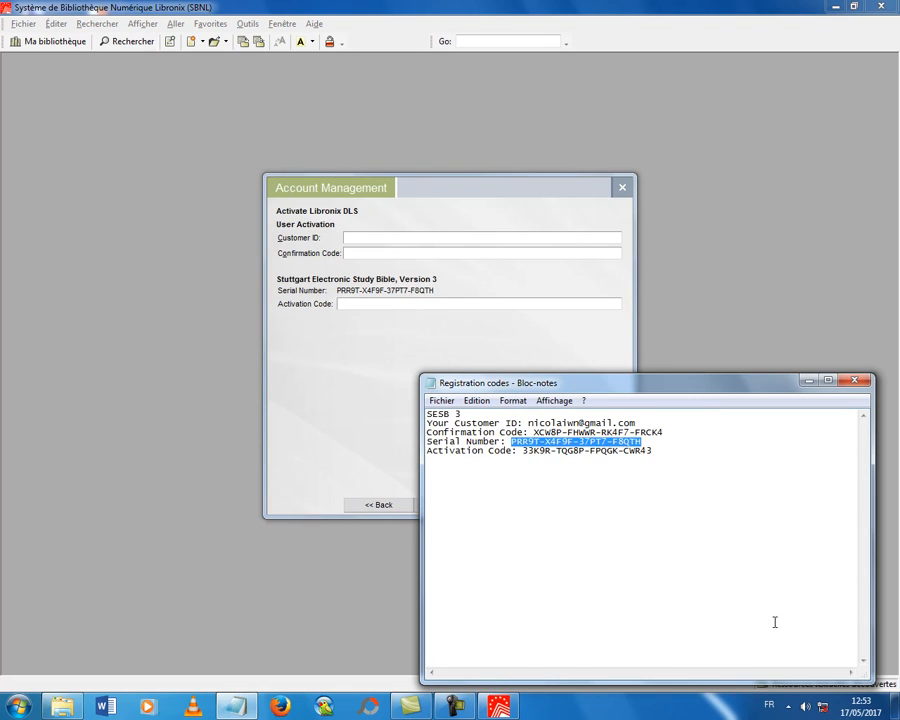
left_click_drag(528, 423, 636, 423)
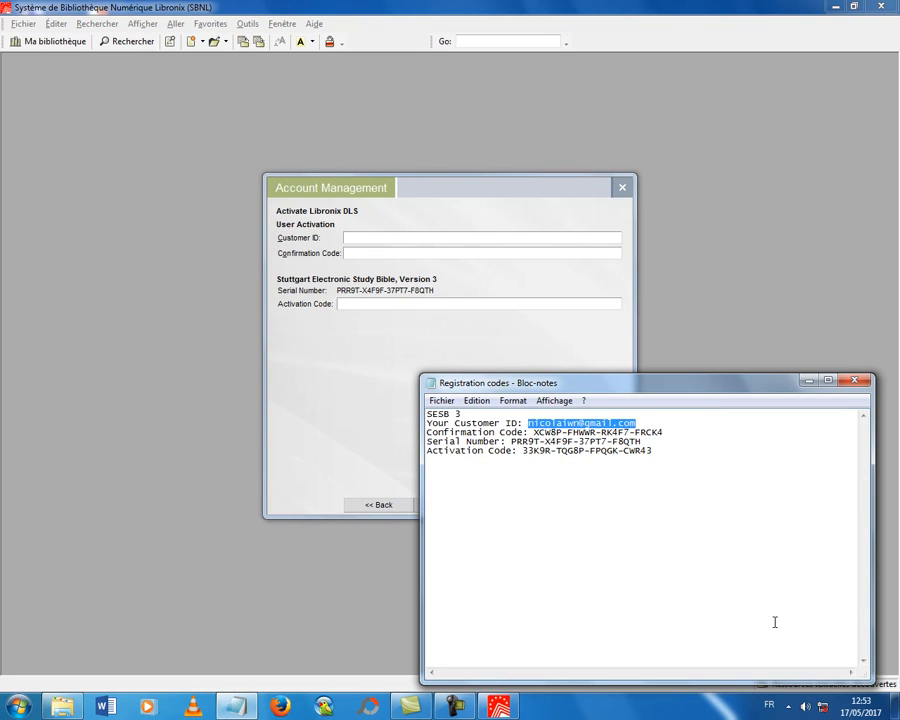
right_click(631, 423)
left_click(664, 466)
left_click(430, 238)
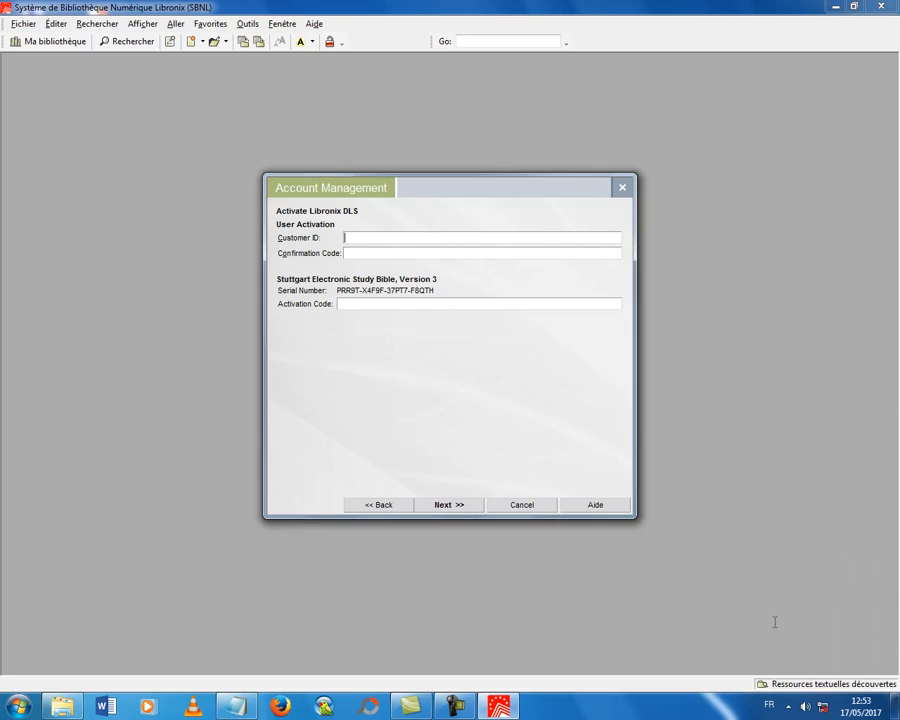
key("ctrl+v")
key("Tab")
Copy the confirmation code from the Registration codes file into the Confirmation Code field
left_click(237, 706)
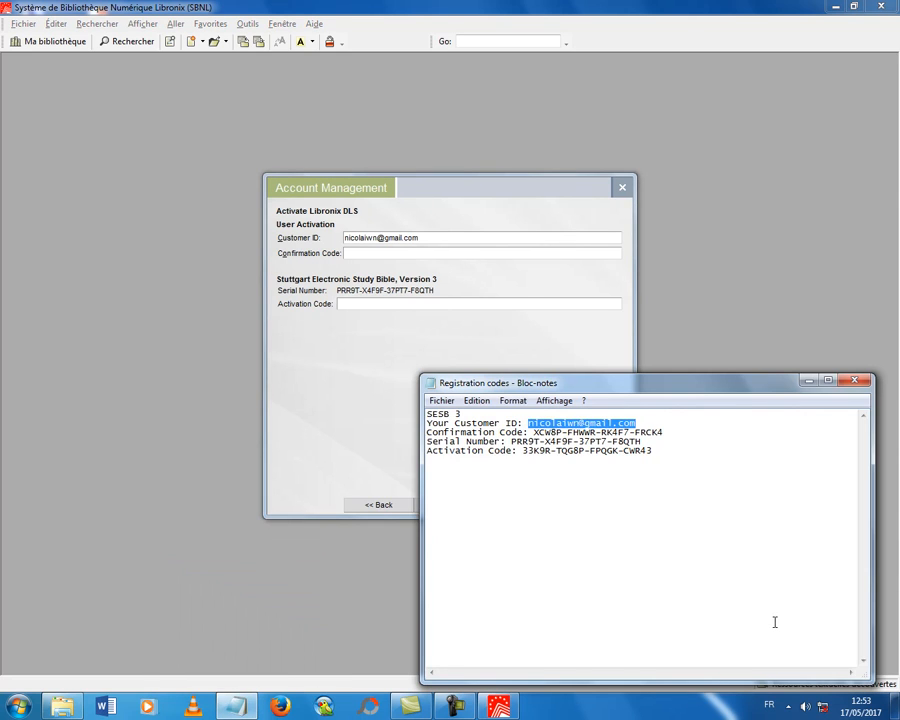
left_click_drag(663, 432, 533, 432)
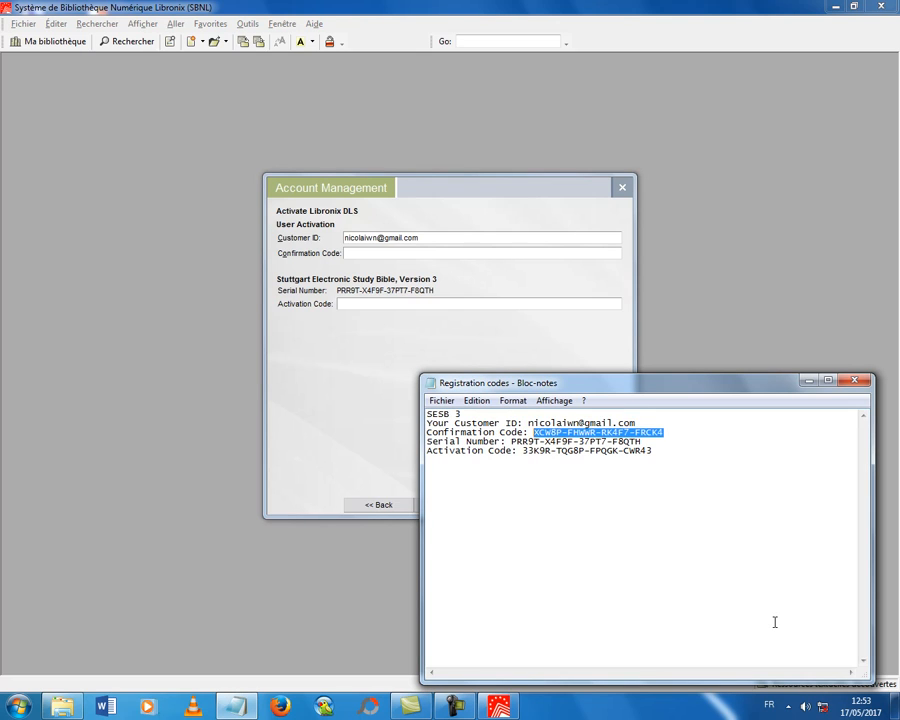
key("ctrl+c")
key("alt+Tab")
key("ctrl+v")
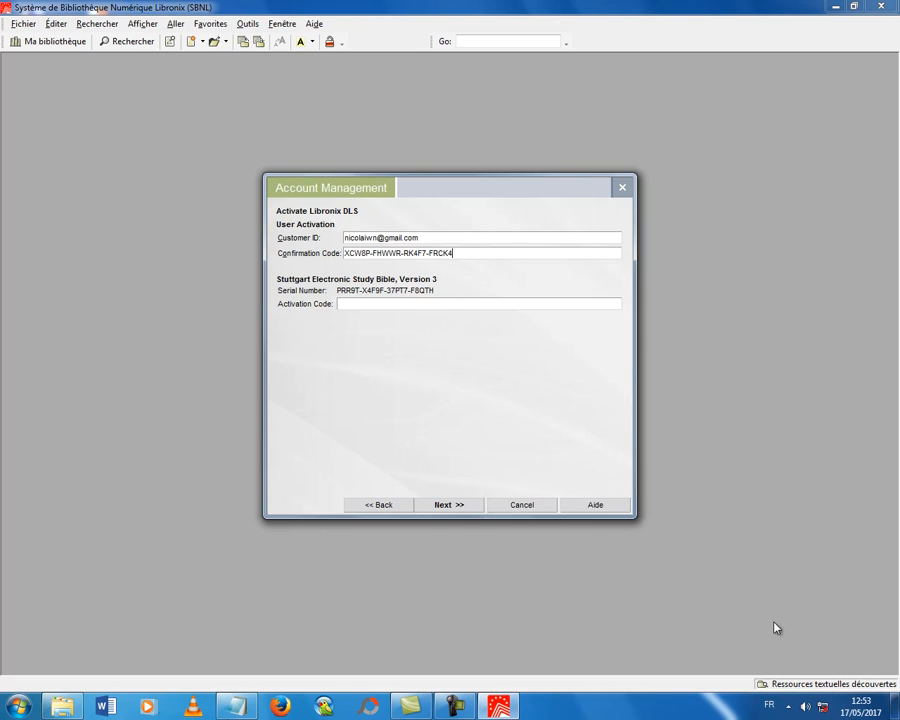
key("Tab")
Copy the activation code from the Registration codes file into the Activation Code field and submit the activation
key("alt+Tab")
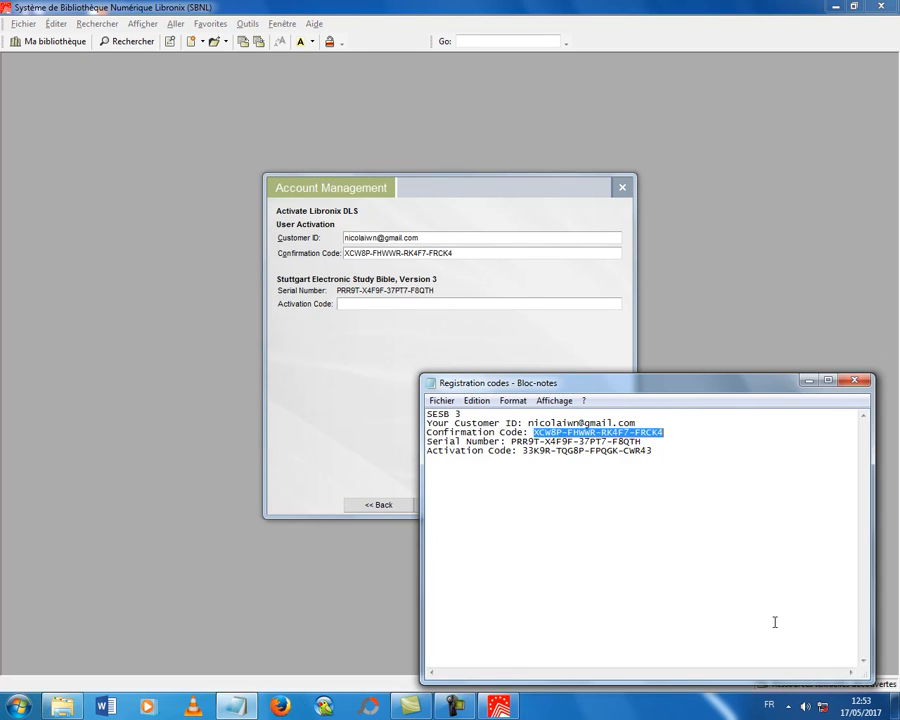
mouse_move(653, 451)
left_mouse_down()
mouse_move(516, 443)
mouse_move(523, 451)
left_mouse_up()
key("ctrl+c")
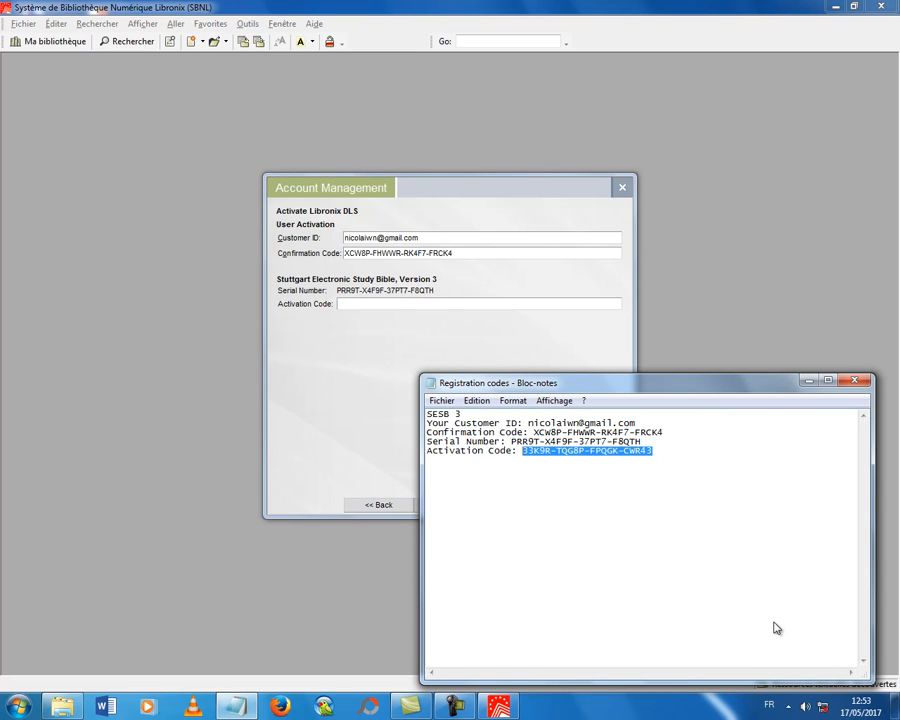
key("alt+Tab")
key("ctrl+v")
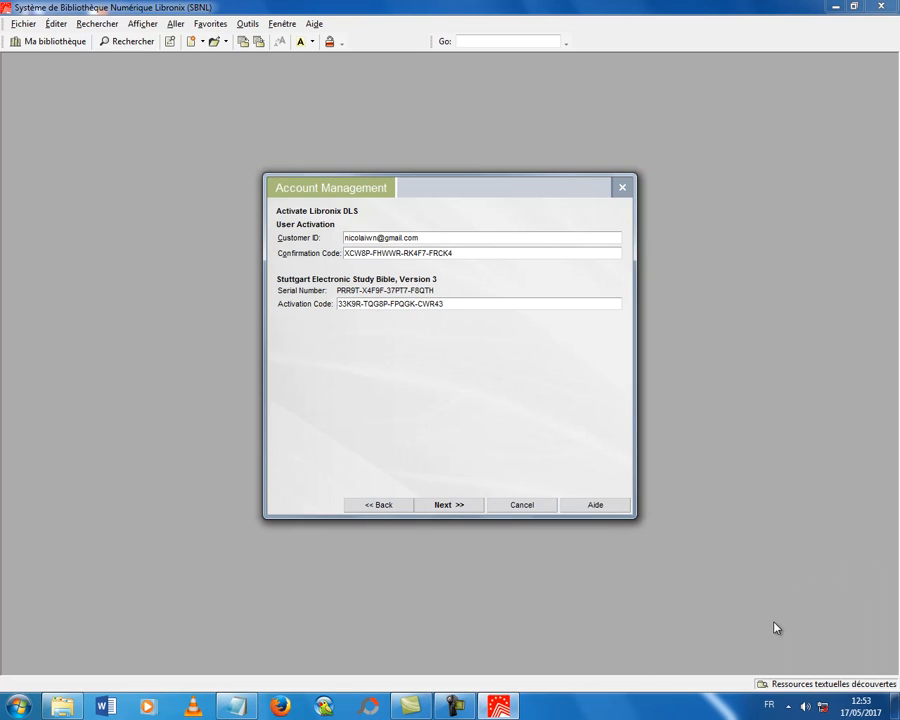
key("Return")
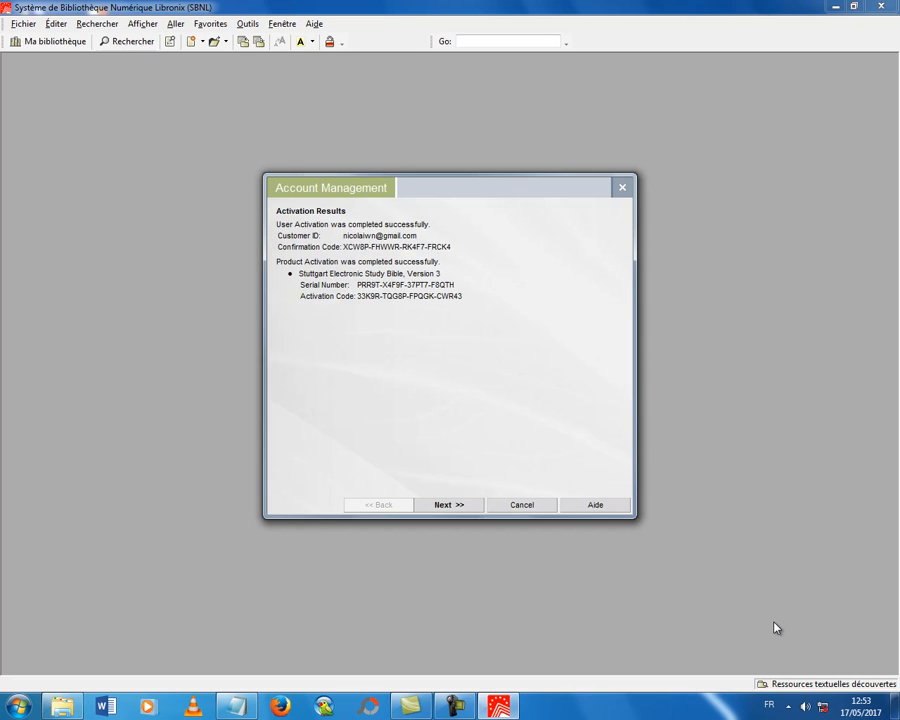
Leave the activation results and proceed with Don't synchronize licenses enabled
key("Return")
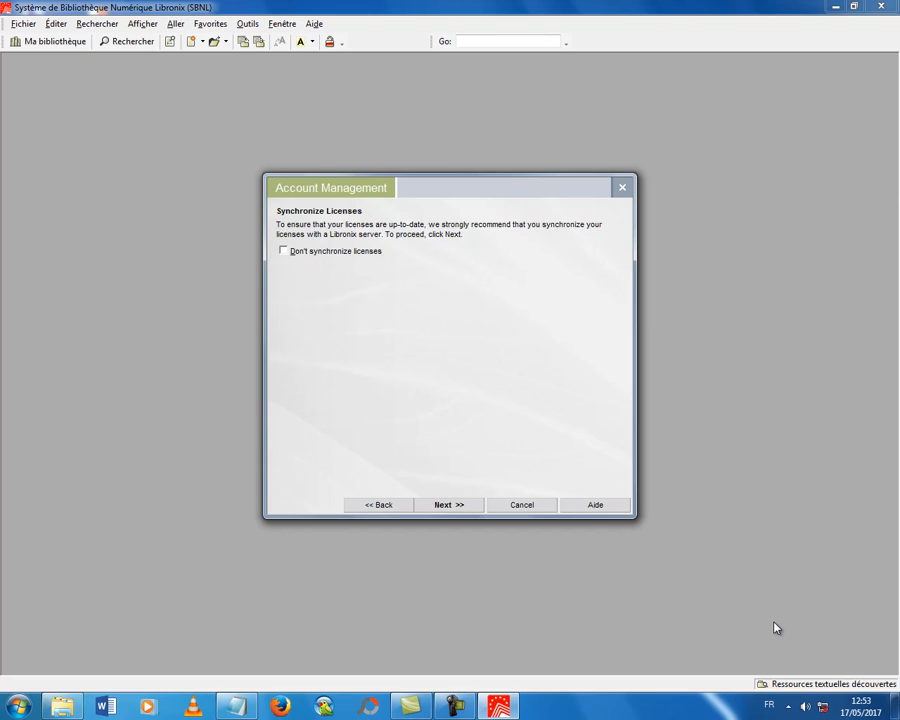
key("space")
key("Tab")
key("Tab")
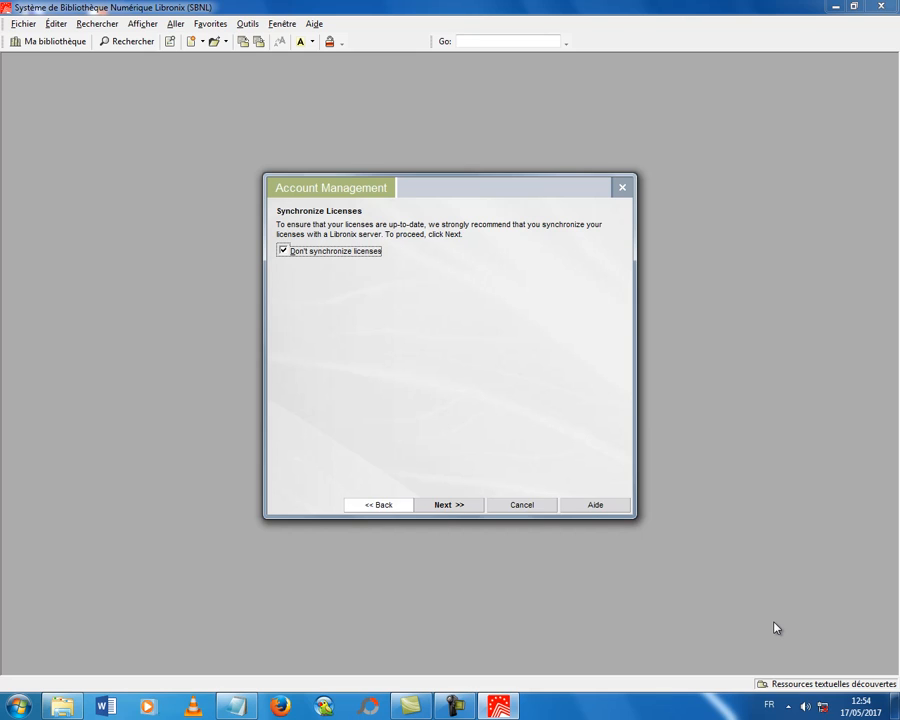
key("Return")
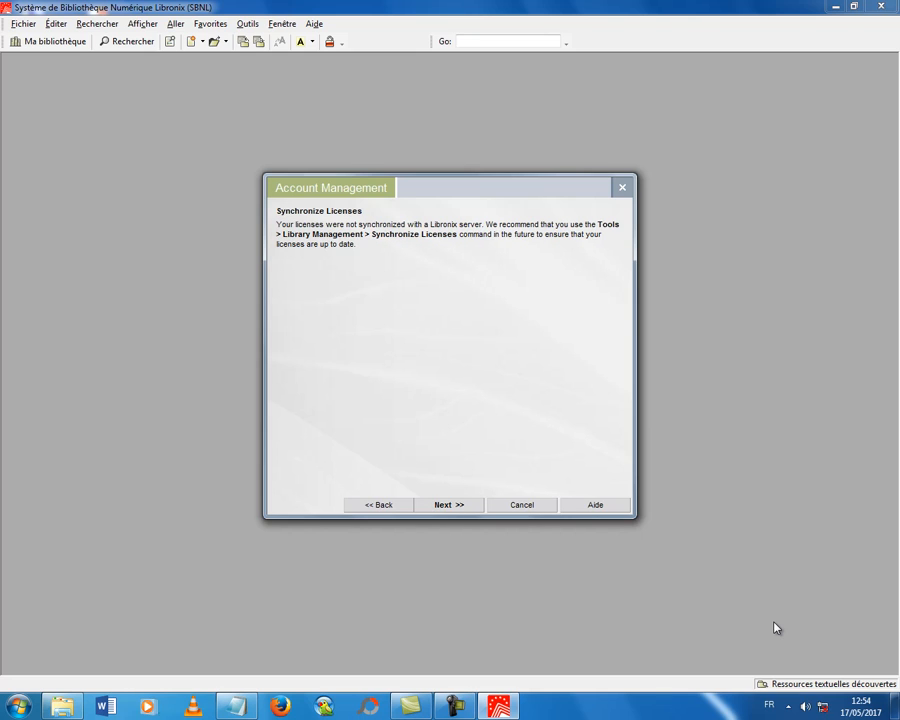
key("Return")
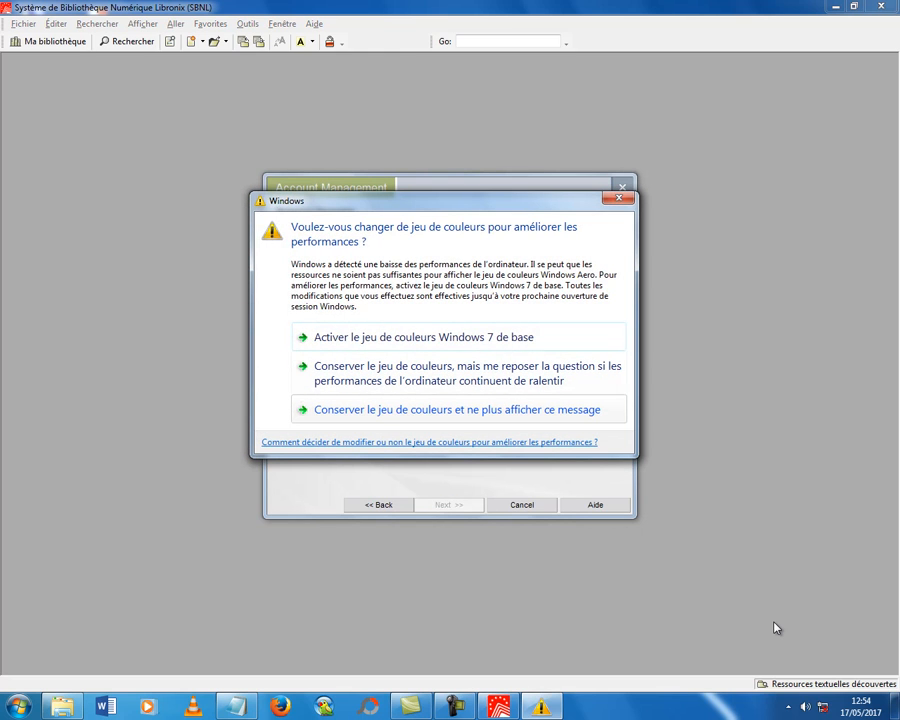
Finish Resource Discovery by copying unlocked resources to C:\Program Files (x86)\Libronix DLS\Resources with no more discs, dismissing the Windows colour scheme prompt
left_click(619, 198)
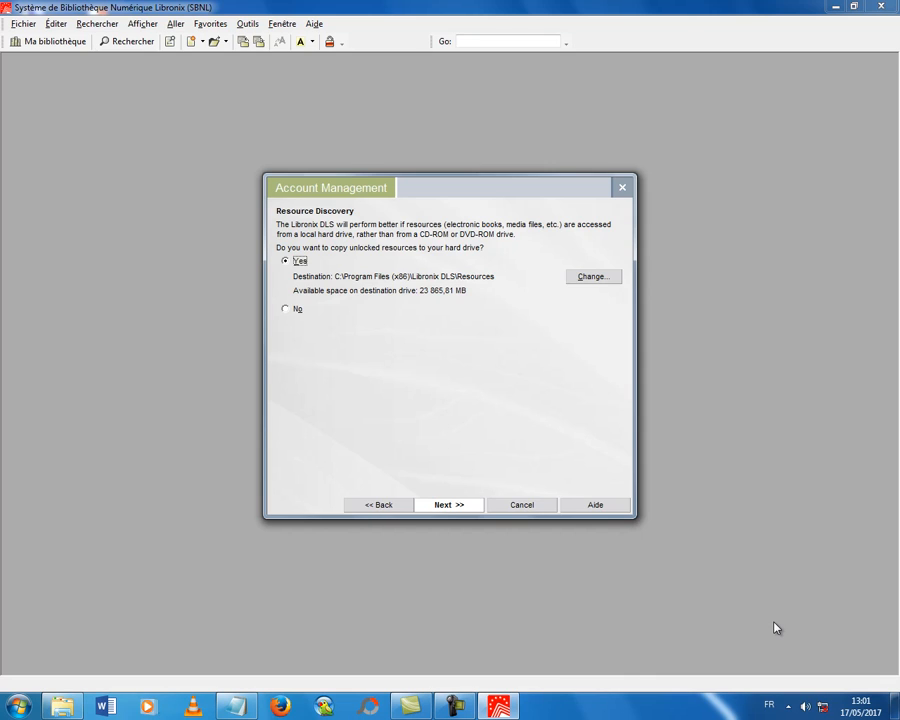
key("Return")
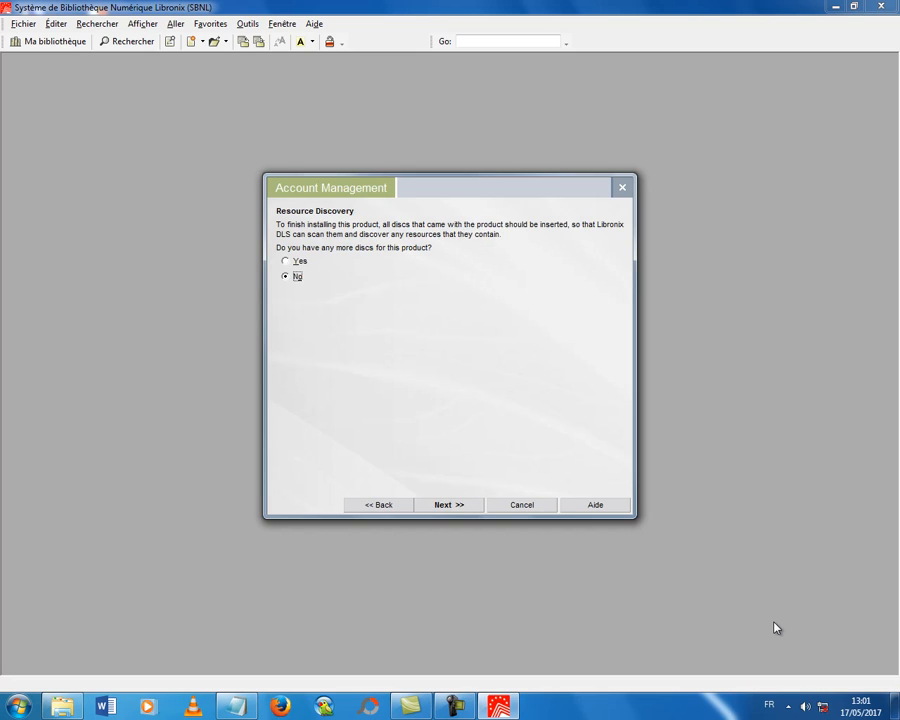
key("Return")
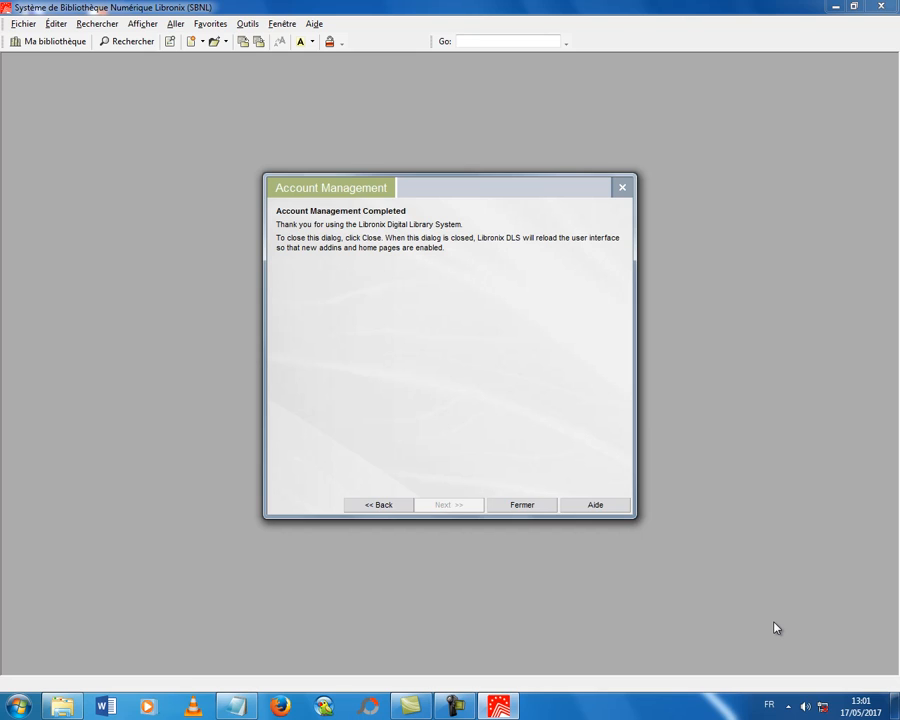
key("Return")
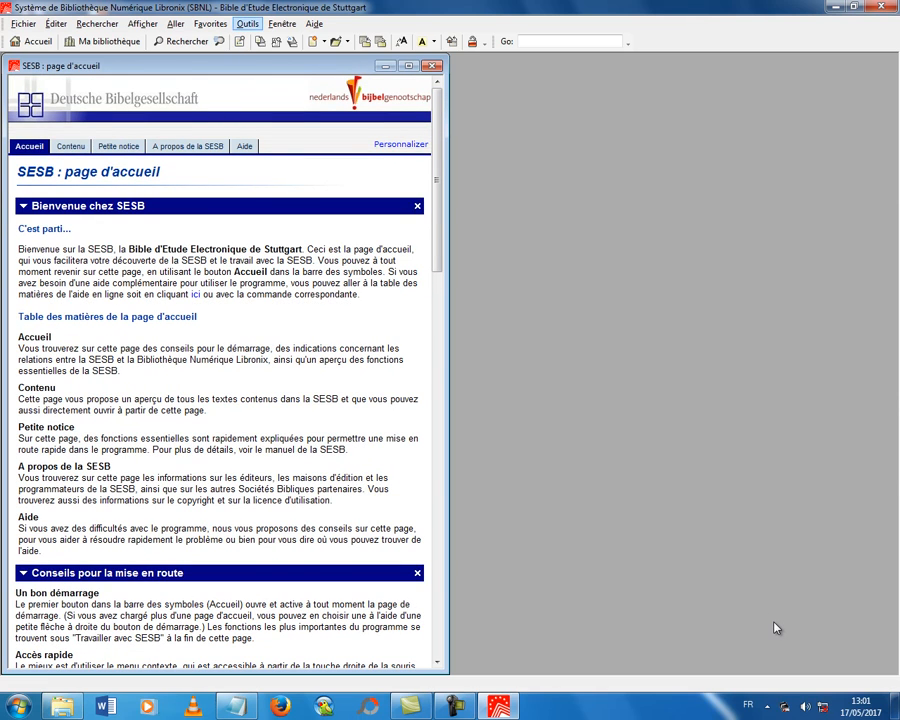
key("Down")
key("Right")
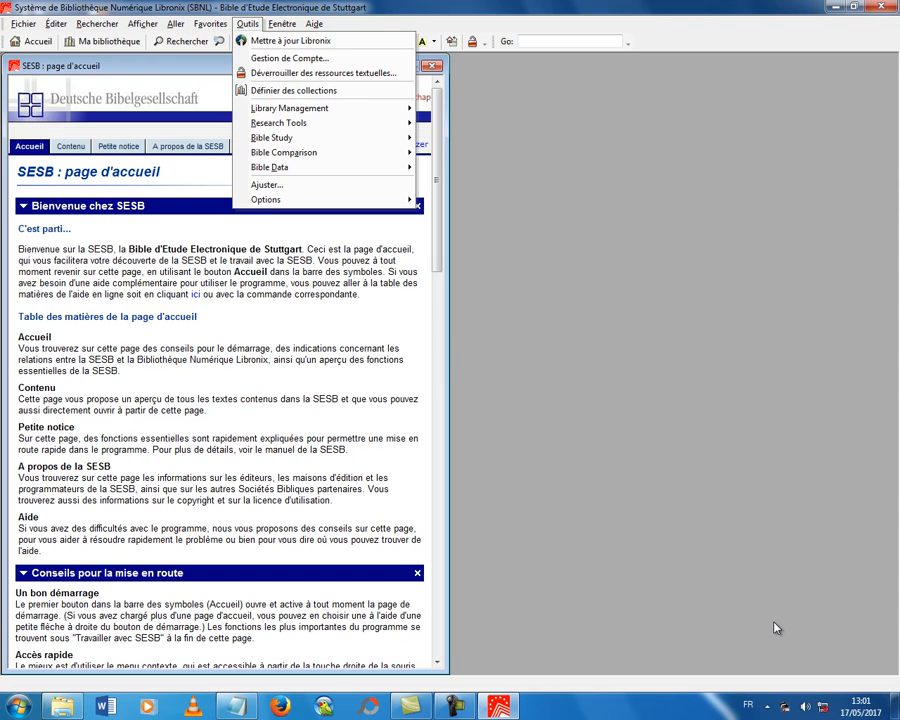
key("Escape")
key("Down")
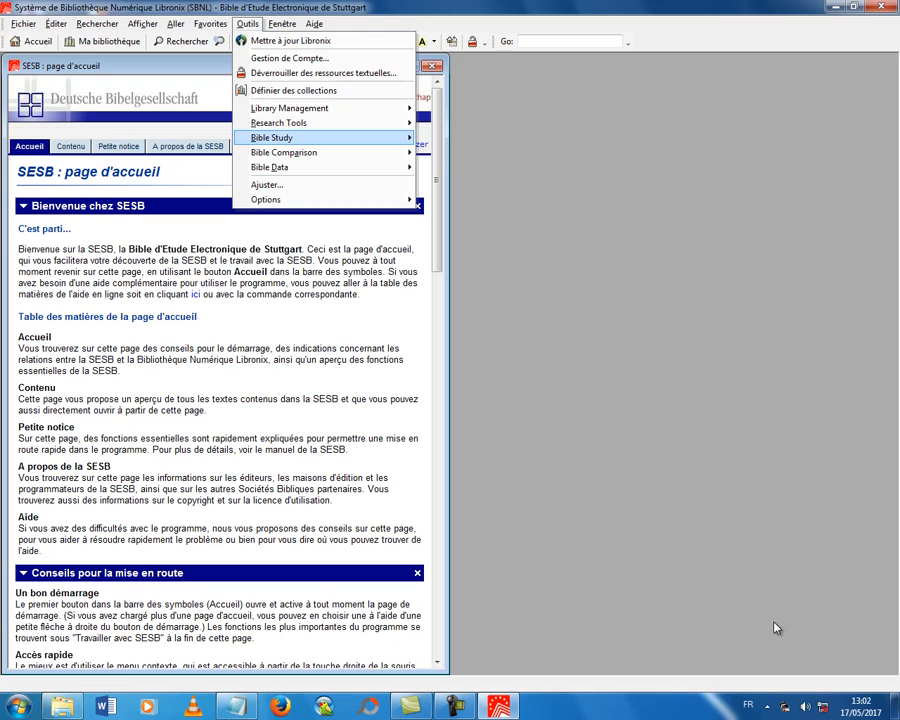
key("Up")
key("Up")
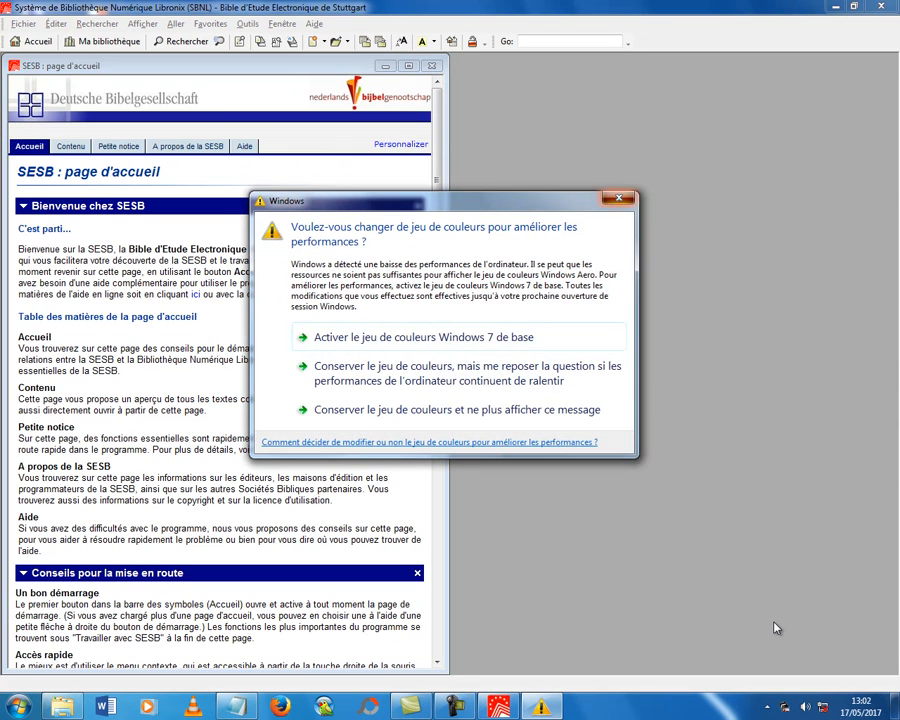
Dismiss the Windows colour scheme prompt and start restoring the Libronix licences
key("Escape")
key("Down")
key("Down")
key("Down")
key("Down")
key("Down")
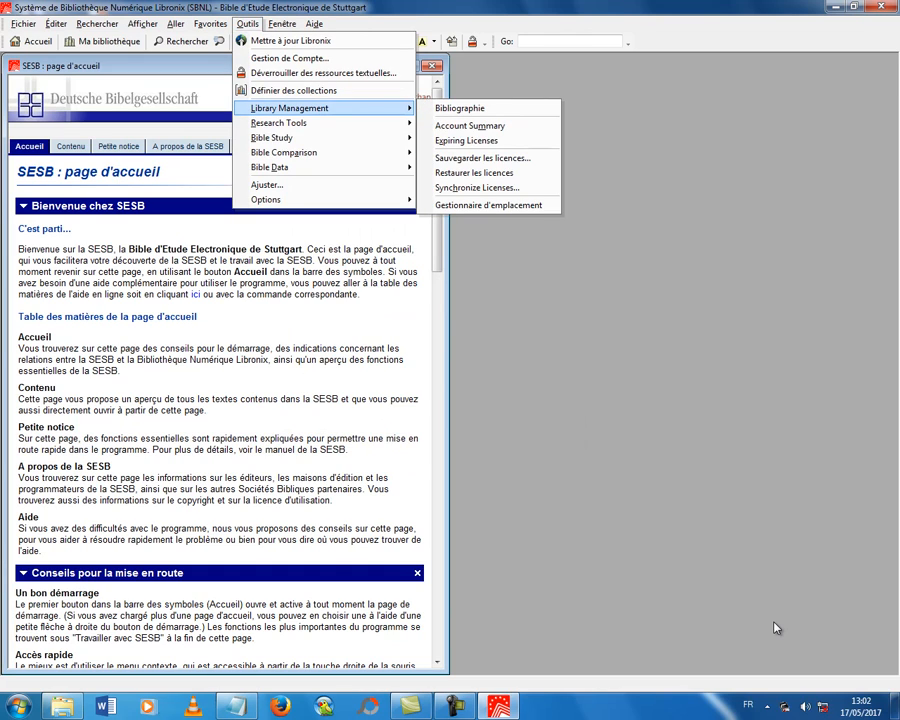
key("Right")
key("Down")
key("Down")
key("Down")
key("Down")
key("Down")
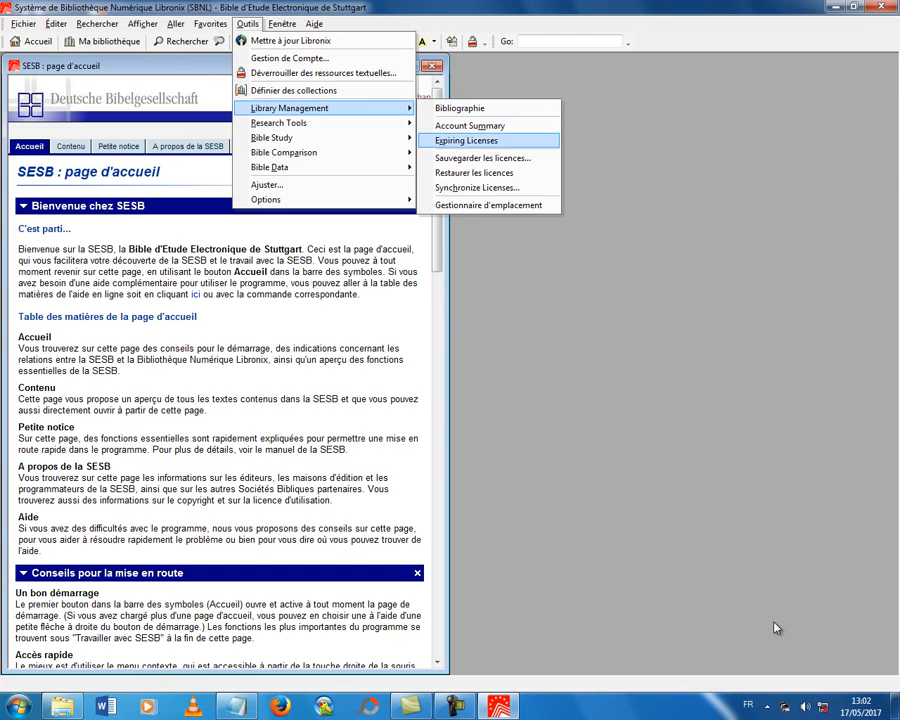
key("Up")
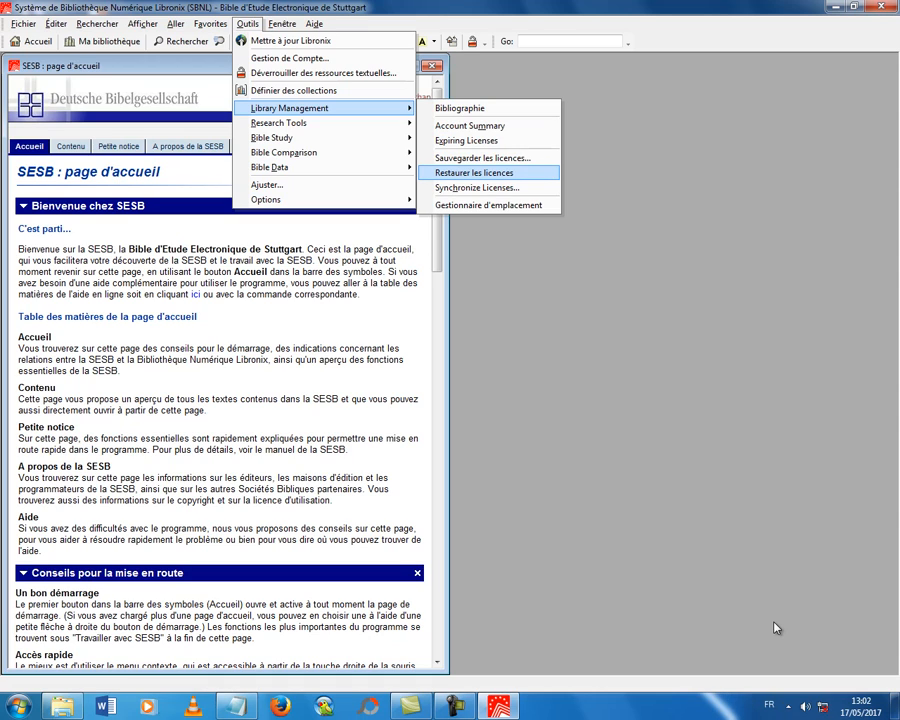
key("Return")
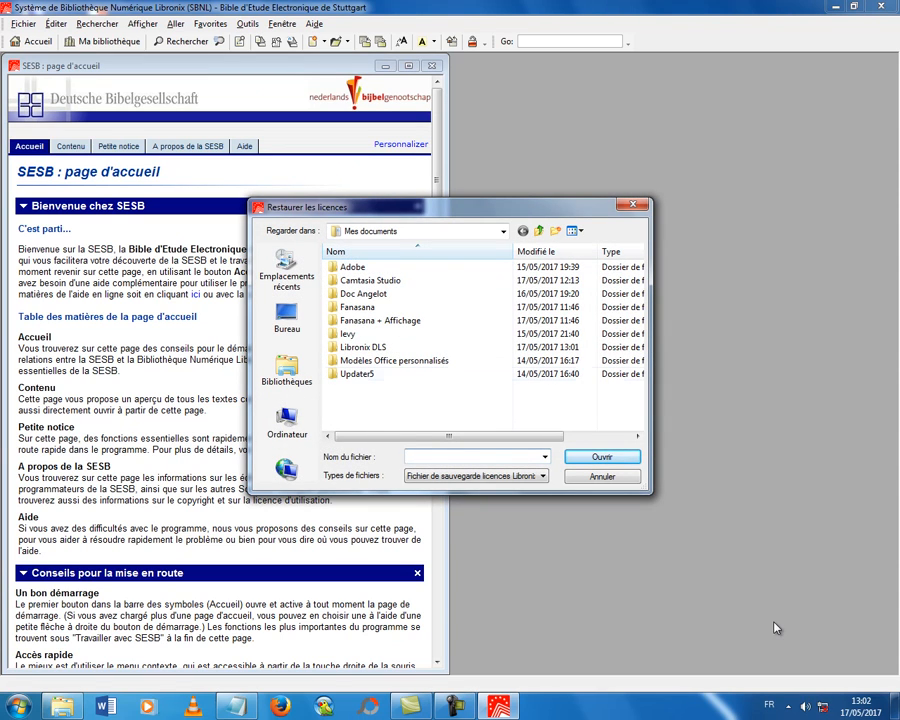
Browse to the License folder on the SESB_3.0 CD (G:) for the licence backup file
left_click(287, 426)
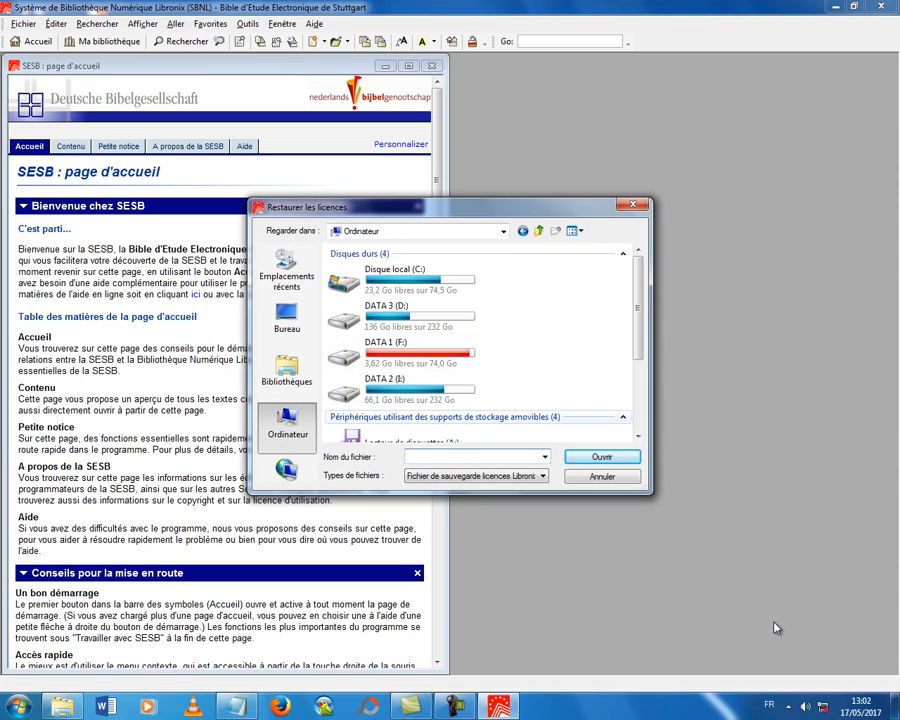
scroll(430, 390, "down", 3)
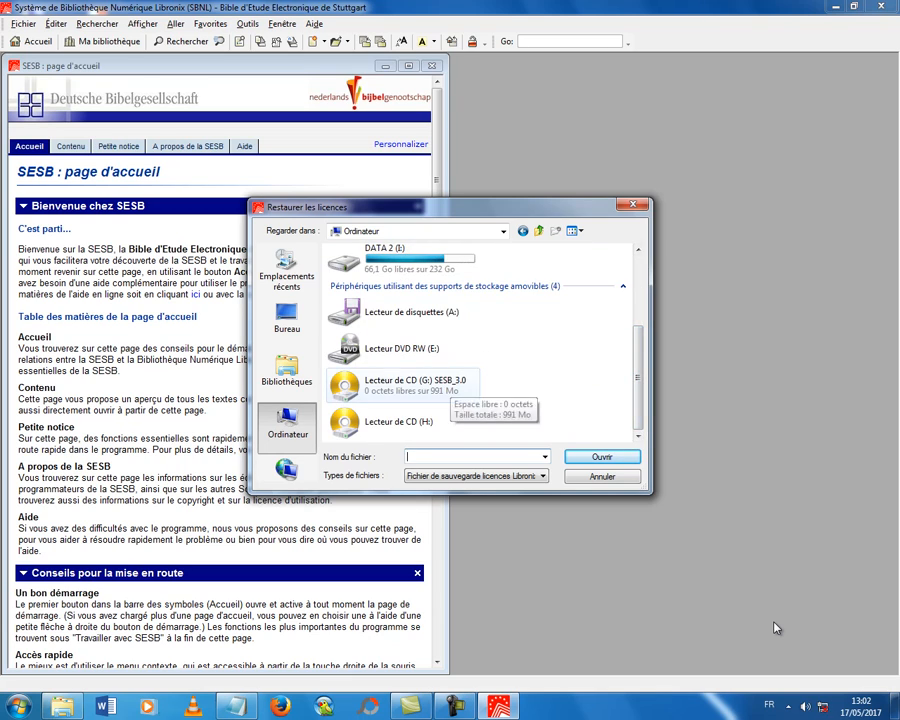
double_click(414, 384)
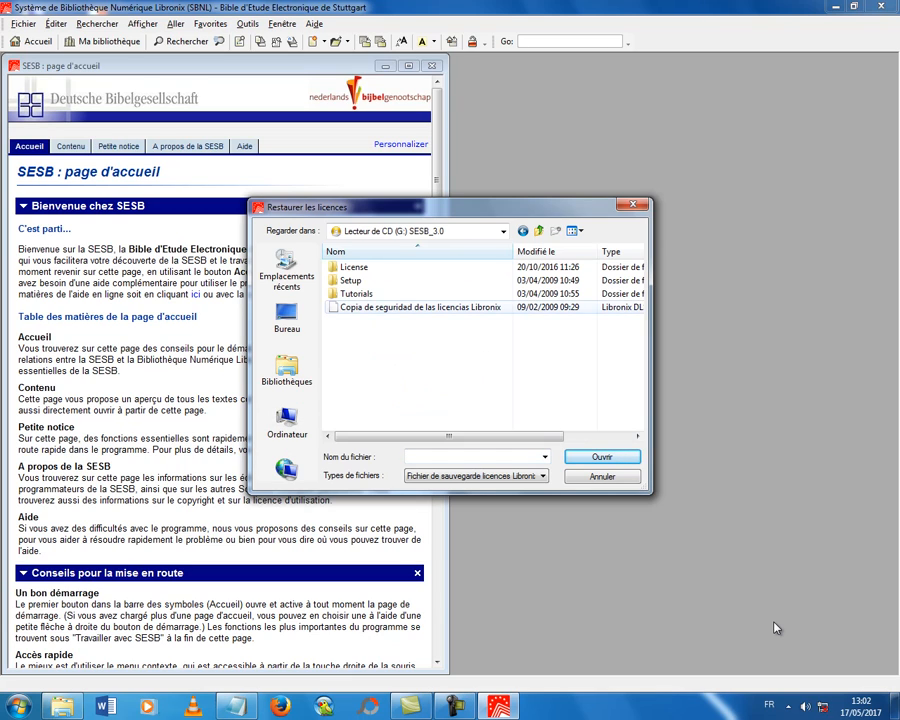
double_click(354, 267)
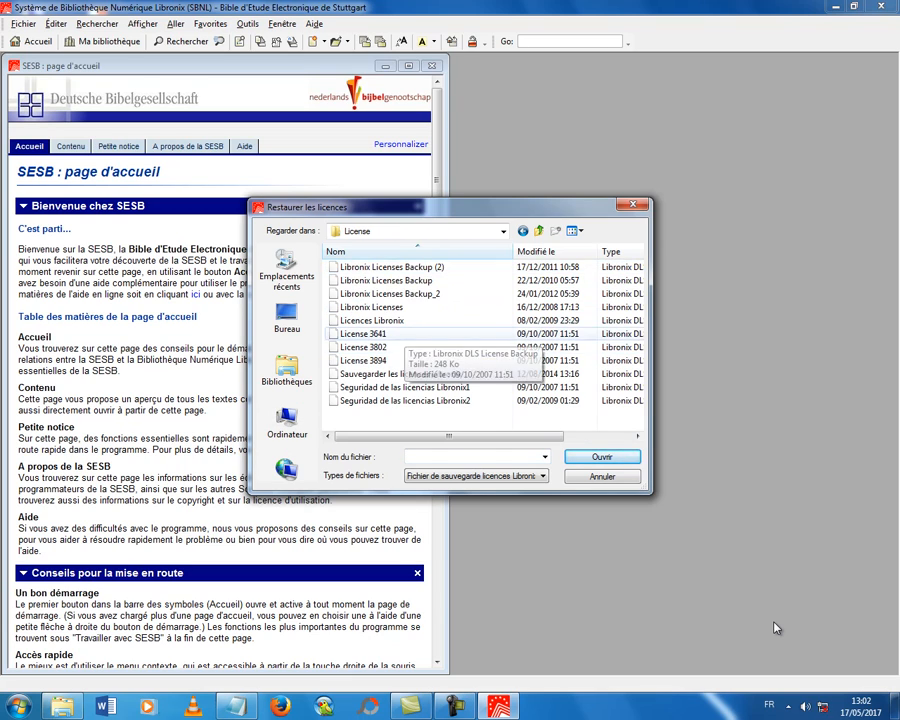
Select the Licences Libronix backup among the files in the License folder, restore the licences from it and confirm the restore
left_click(392, 320)
left_click(392, 307)
left_click(365, 347)
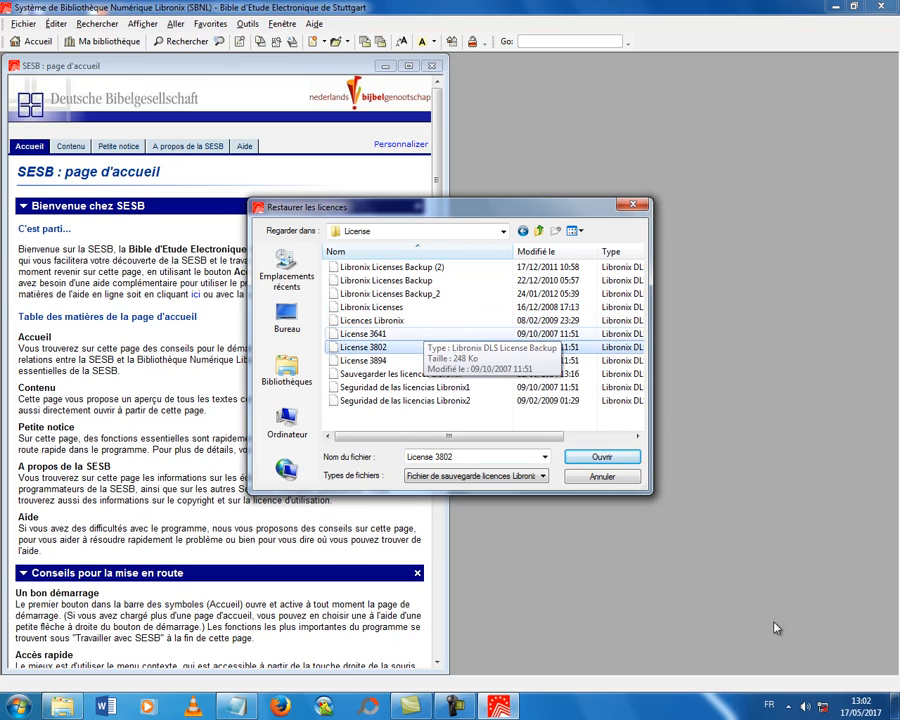
left_click(365, 333)
left_click(372, 320)
left_click(372, 307)
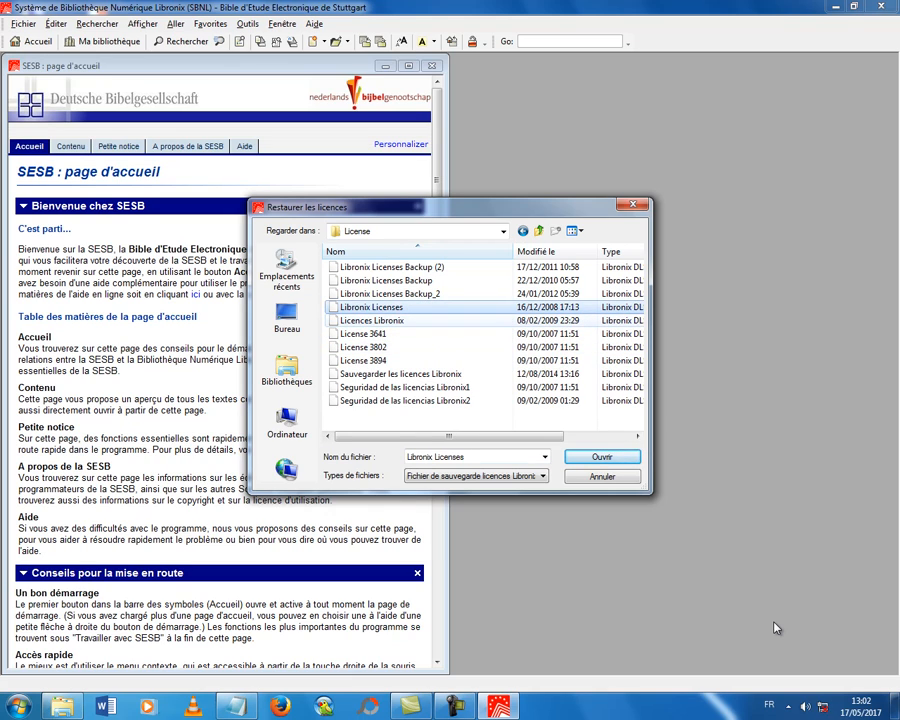
left_click(372, 320)
left_click(372, 307)
left_click(372, 320)
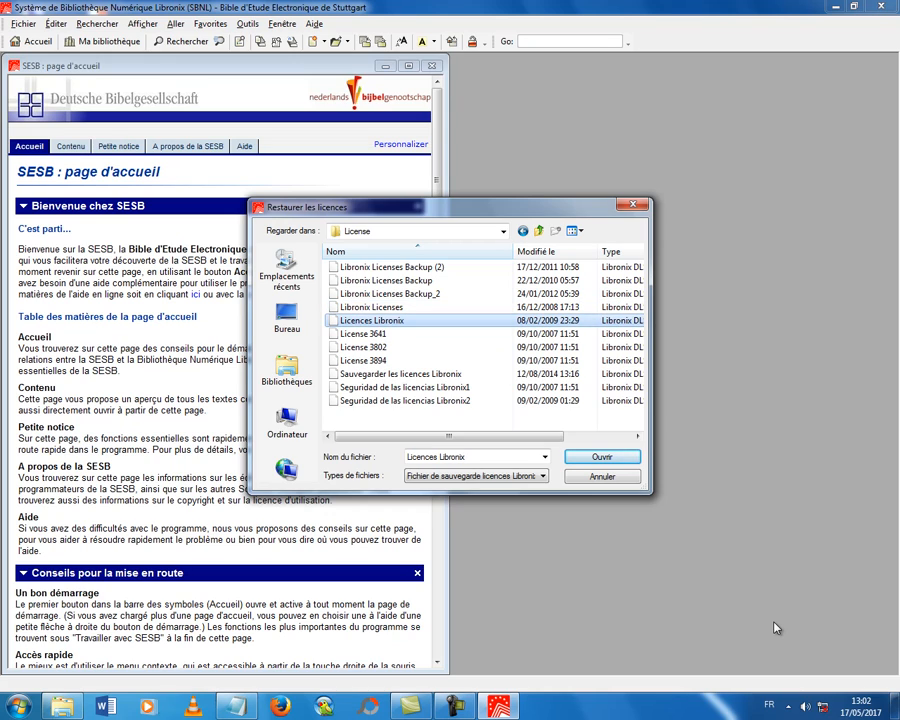
left_click(372, 307)
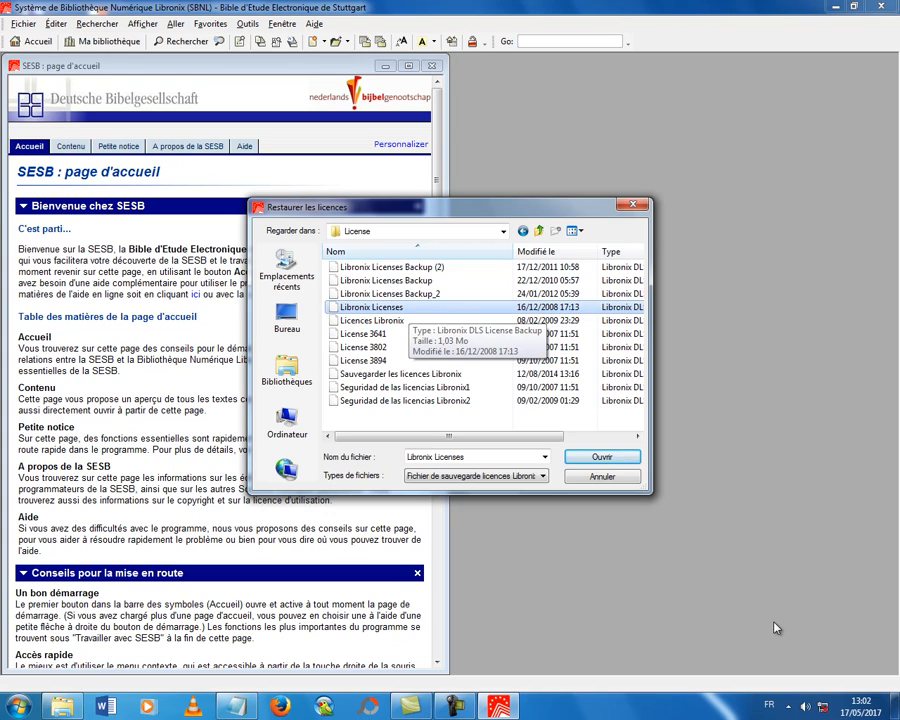
left_click(372, 320)
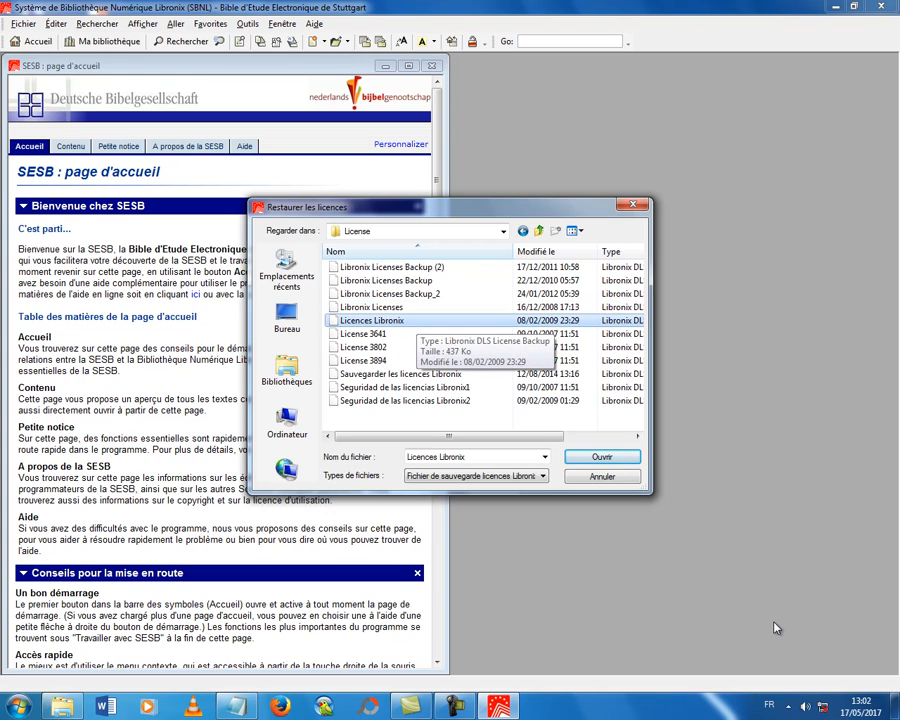
key("Down")
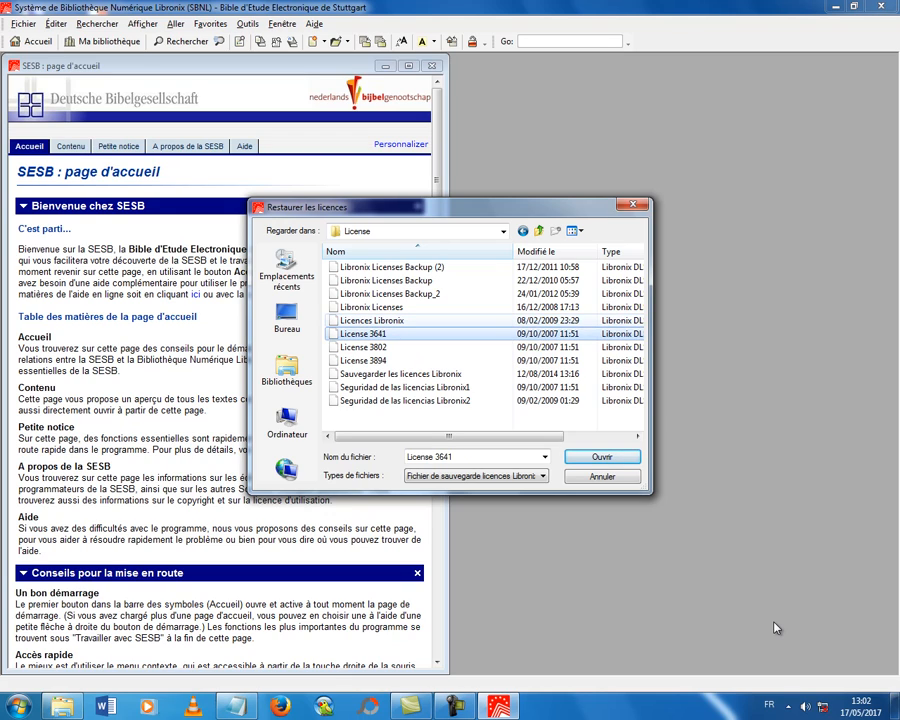
key("Up")
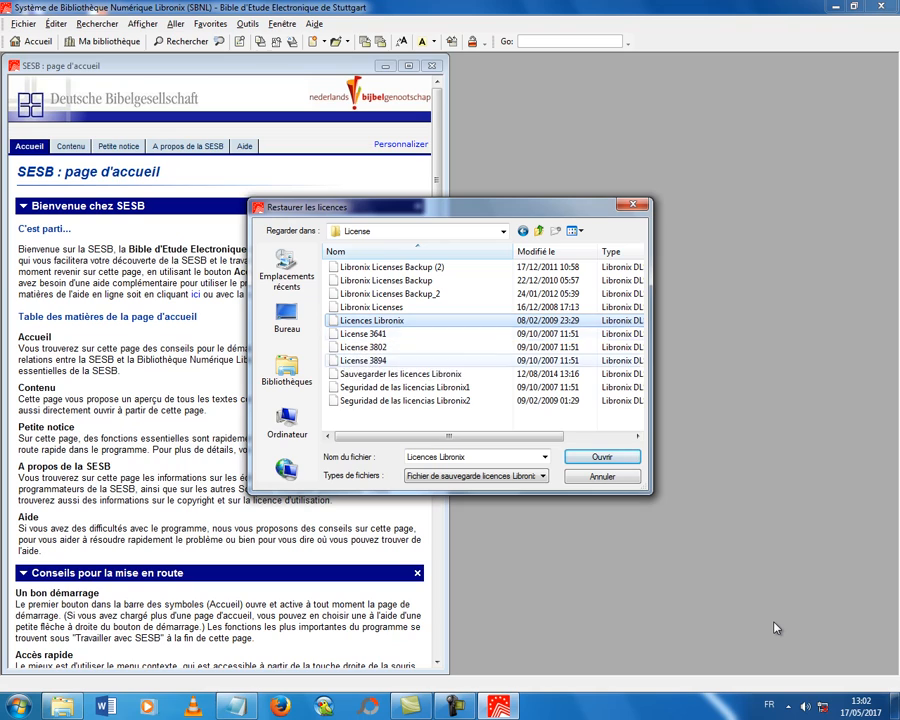
key("Return")
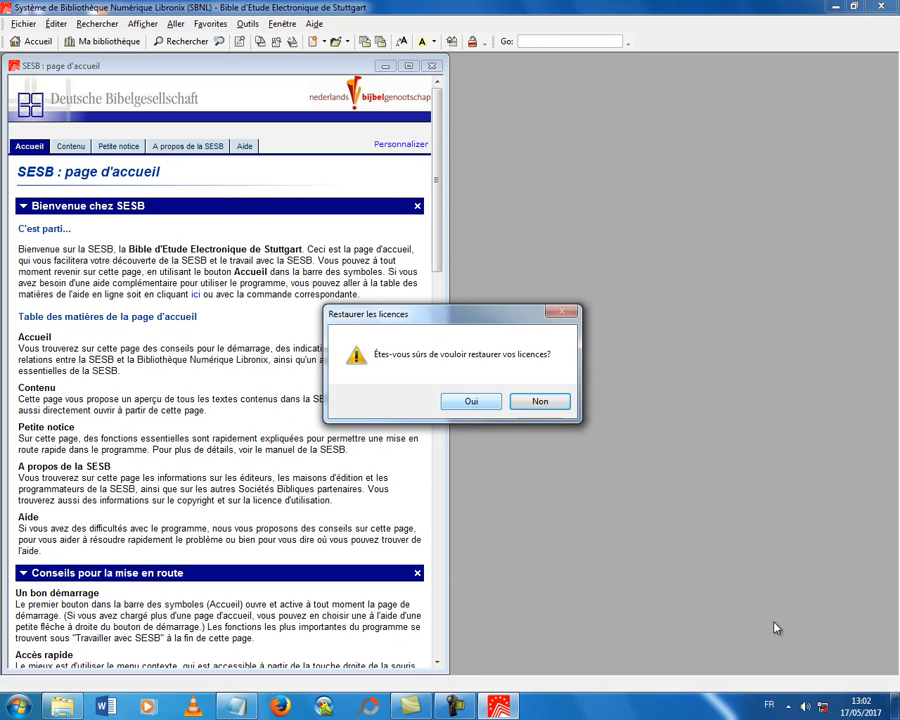
key("Return")
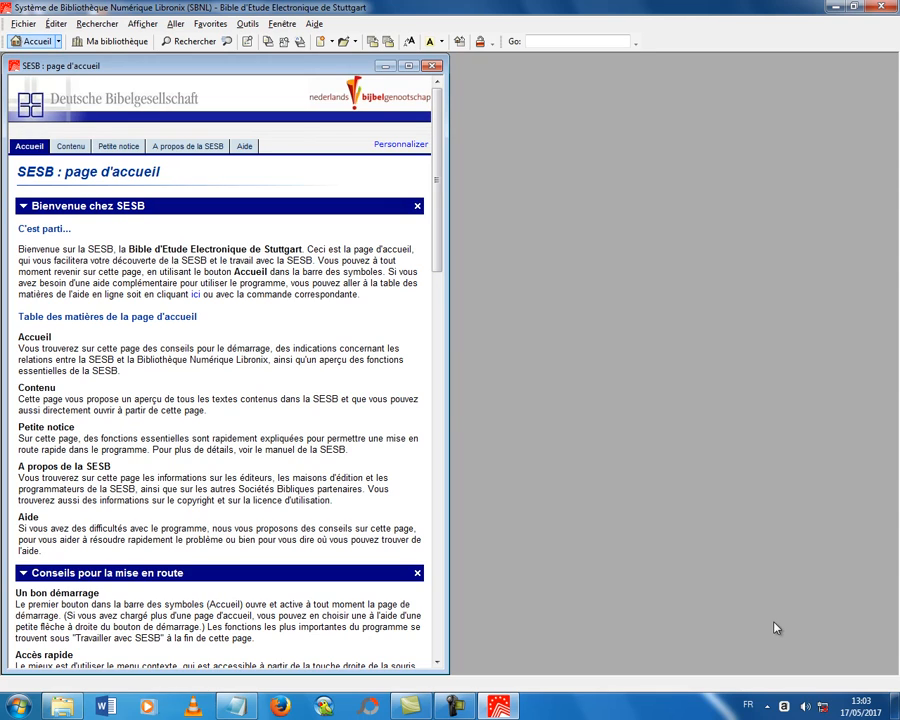
Switch the home page to Logiciel de la Bible de Logos
left_click(58, 41)
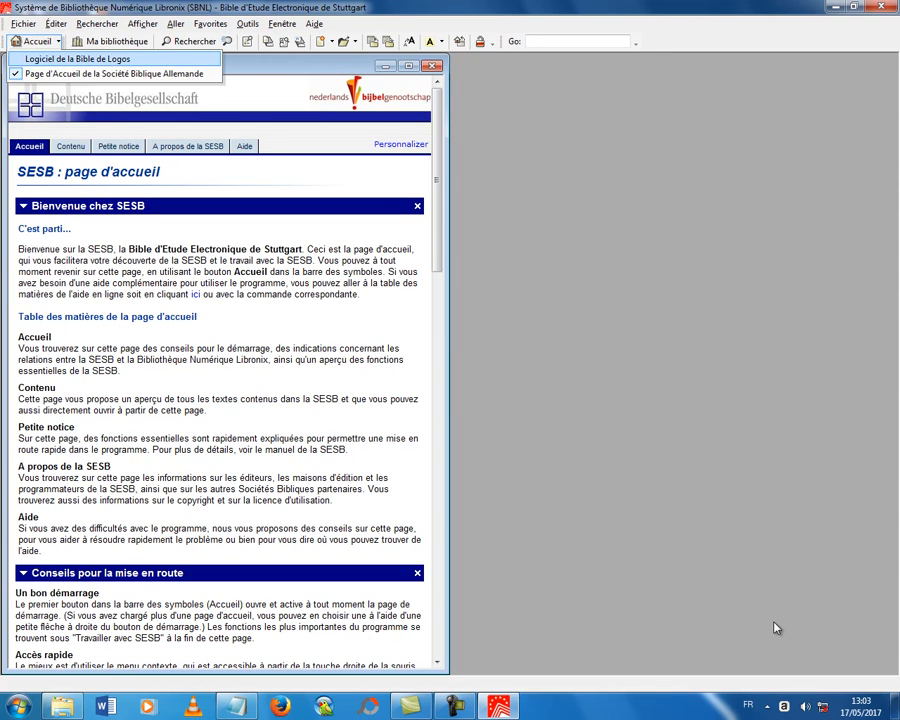
key("Return")
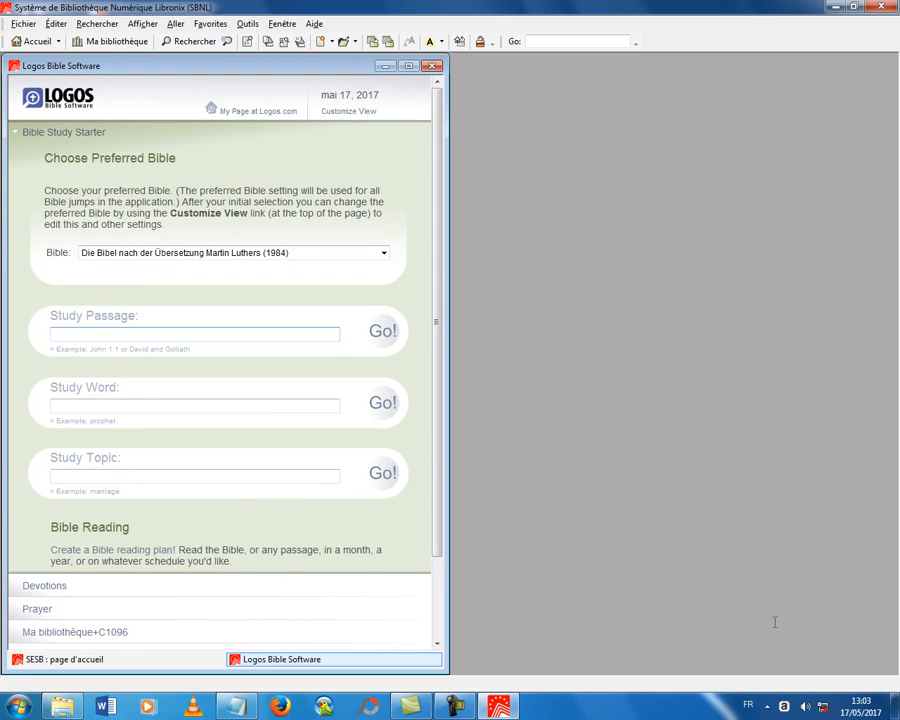
Examine the Logos home page, including the Study Passage, Study Word and Study Topic fields and the sections below Bible Reading
left_click(195, 334)
left_click(195, 406)
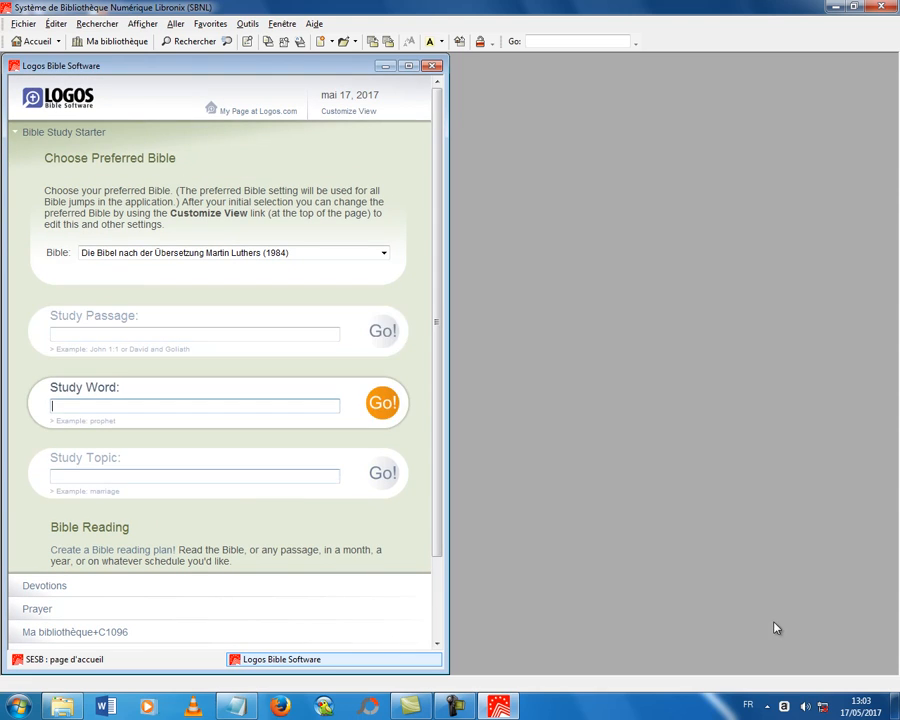
left_click(195, 477)
left_click(195, 406)
left_click(195, 334)
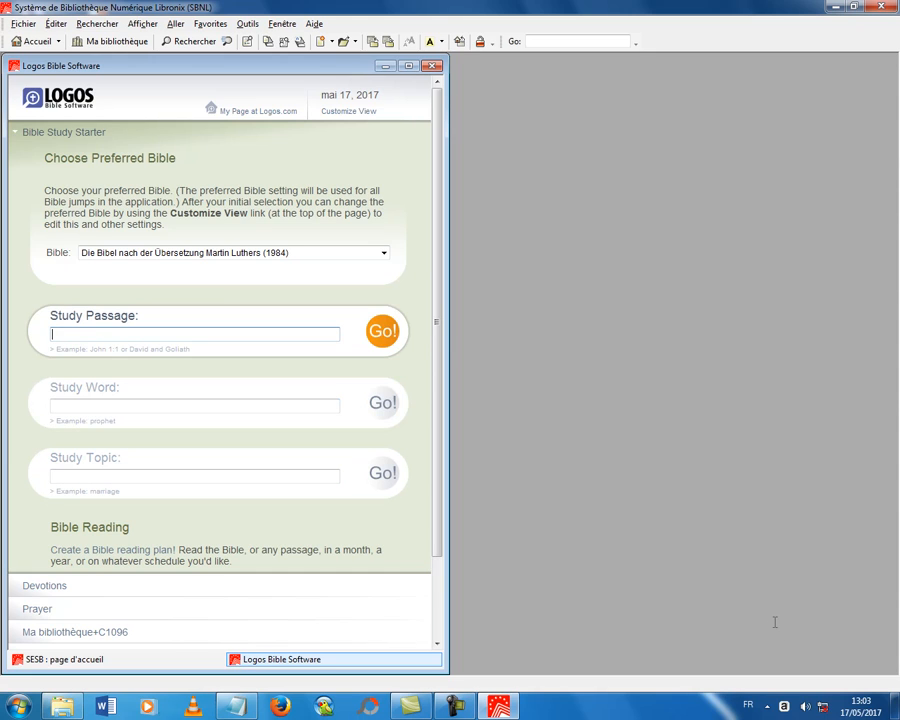
left_click(195, 406)
left_click(195, 477)
left_click(195, 334)
scroll(777, 628, "down", 3)
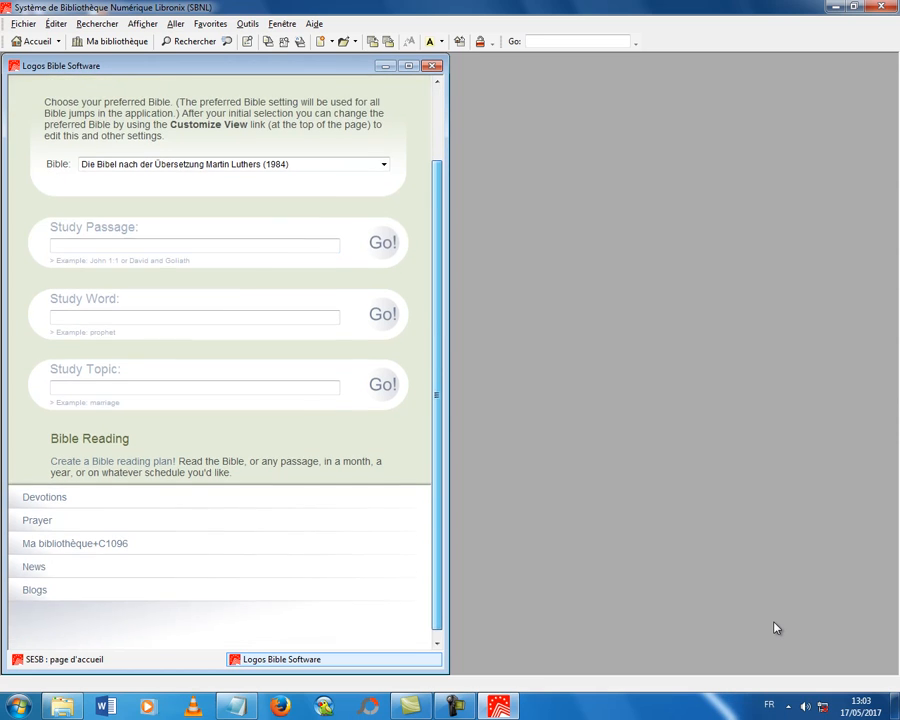
scroll(777, 628, "up", 3)
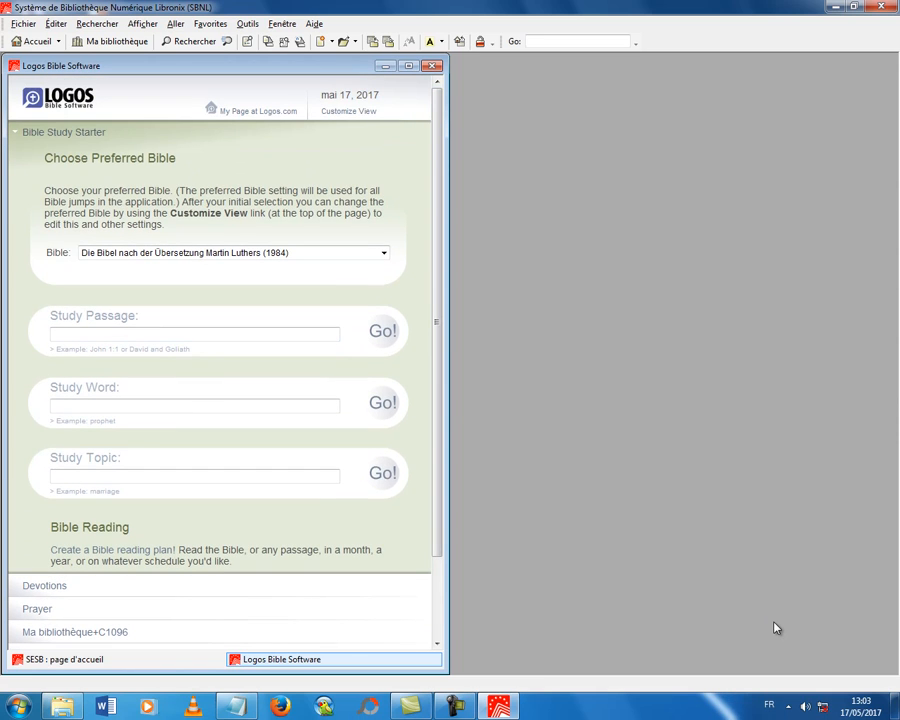